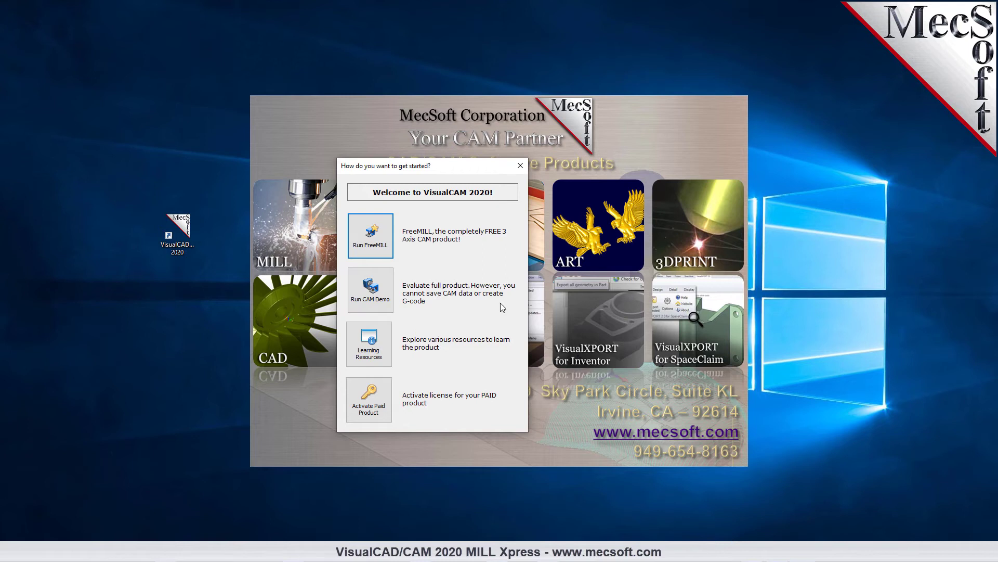
Start the CAM demo with the MILL module in its Xpress configuration
drag(457, 165, 481, 148)
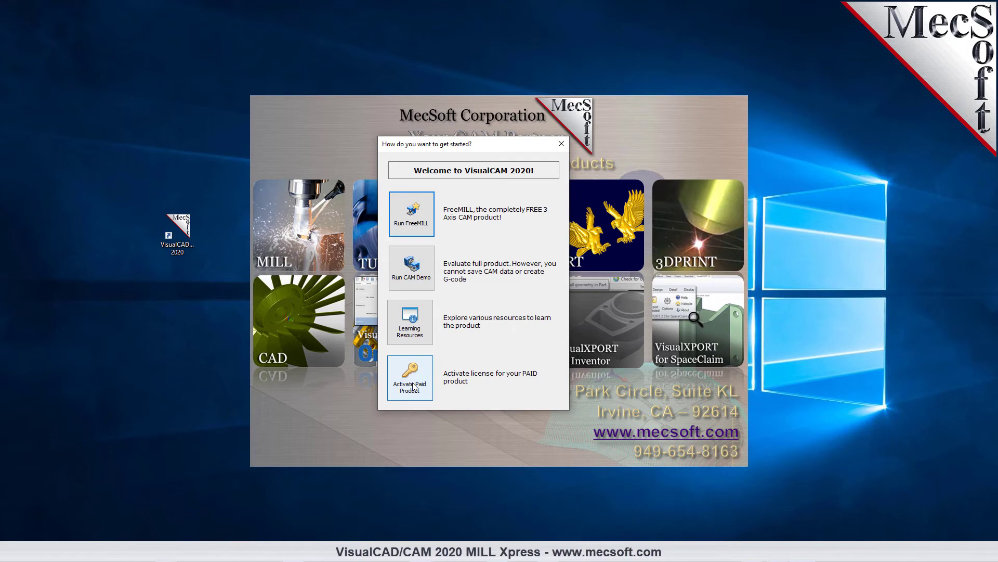
click(412, 270)
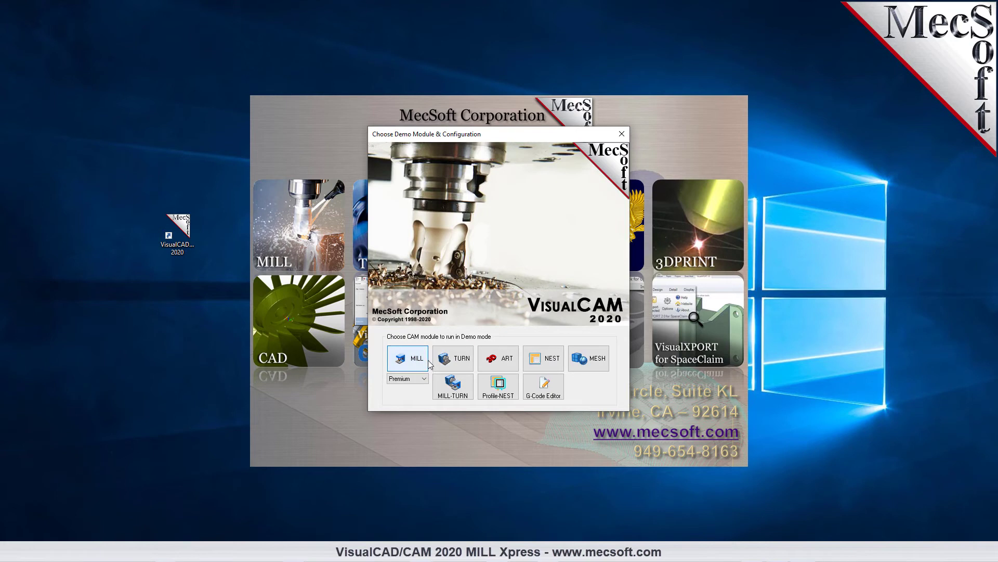
click(411, 379)
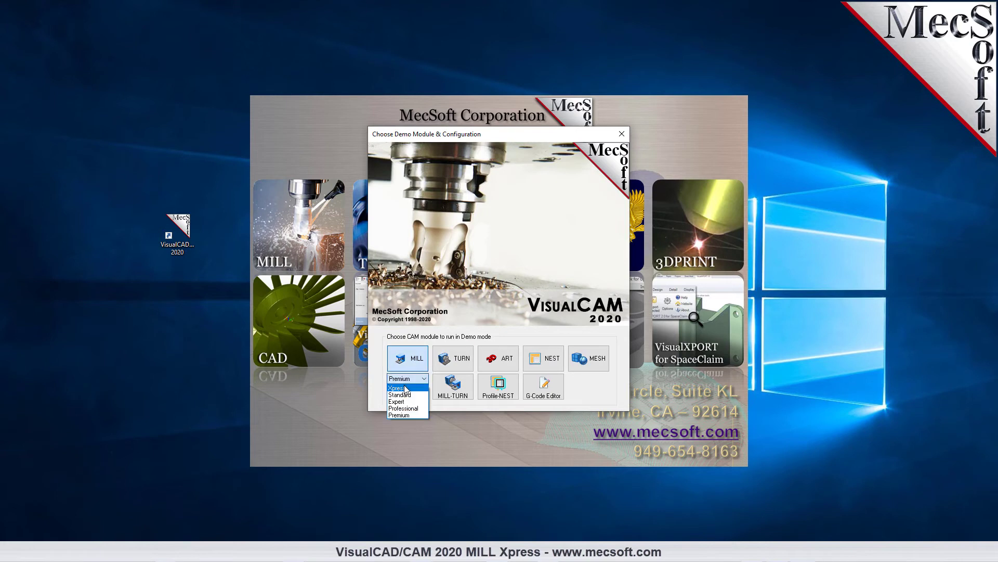
click(406, 388)
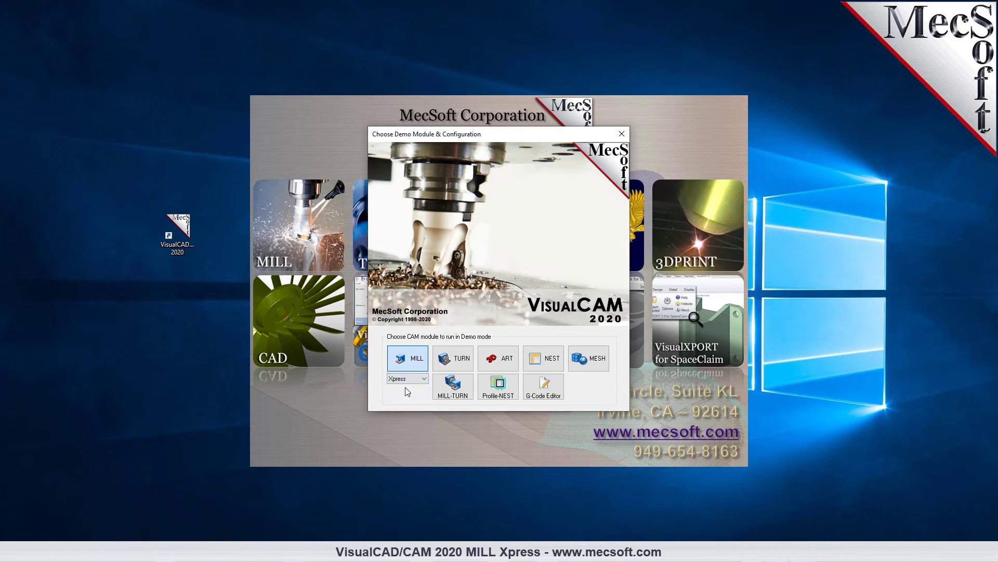
click(411, 359)
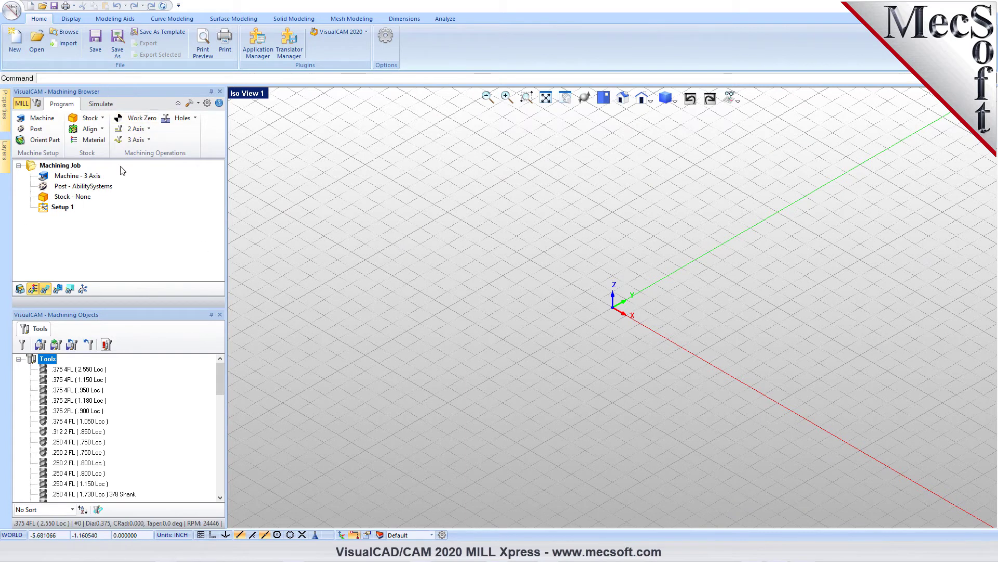
Unload the MILL module so that only the CAD workspace is shown
click(366, 31)
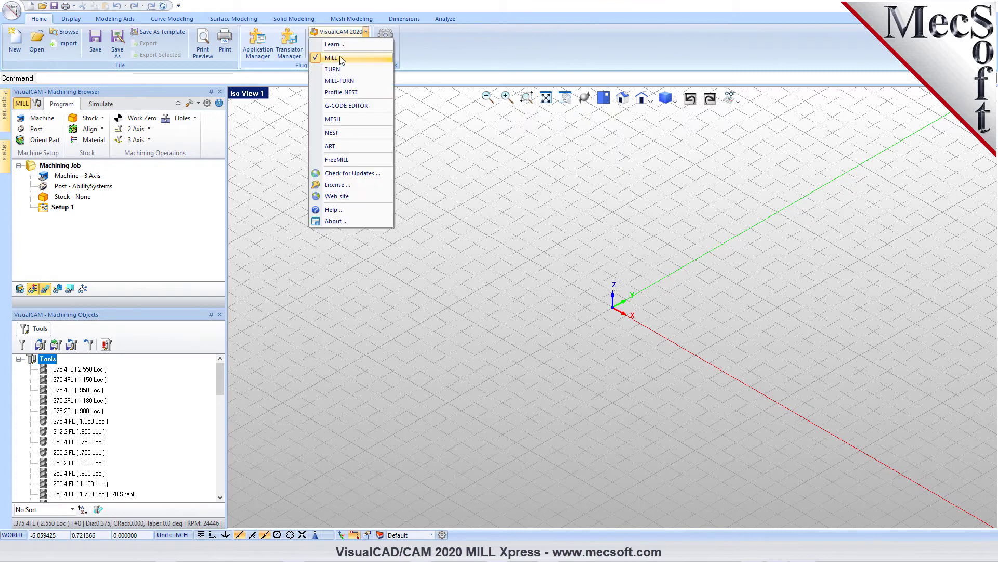
click(316, 57)
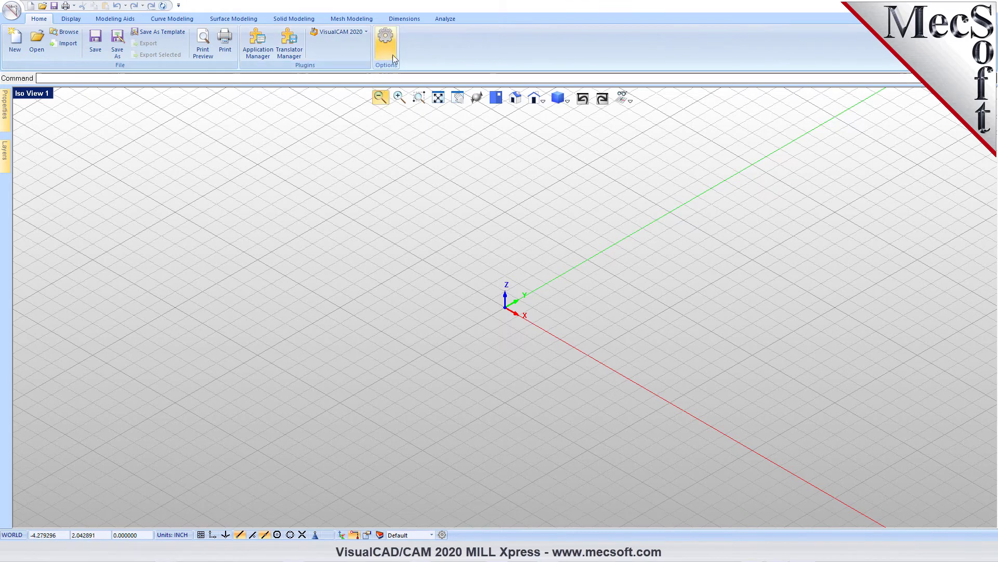
Examine the display options, the available display, modeling, dimension and analysis commands, and the object properties and layers
click(387, 38)
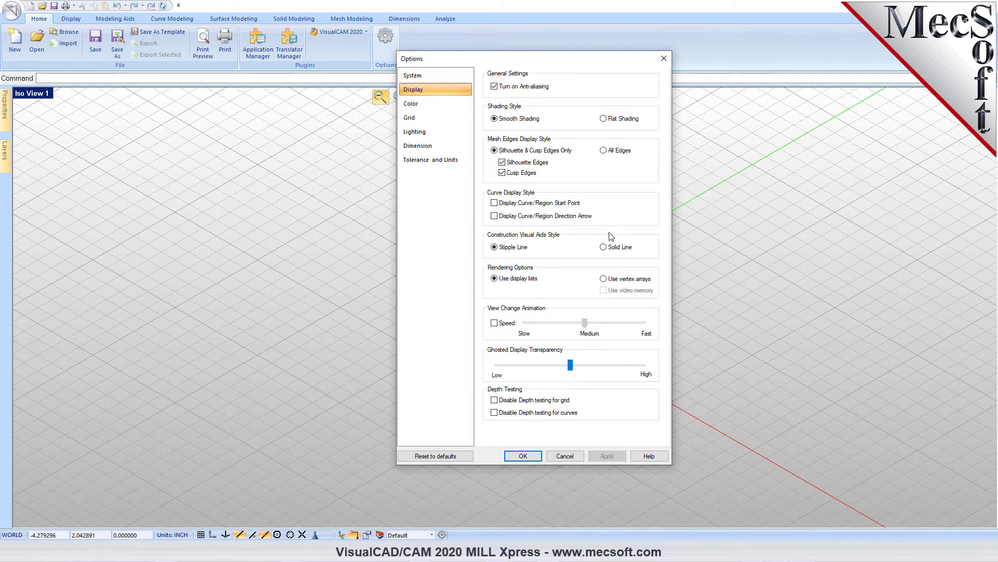
click(522, 455)
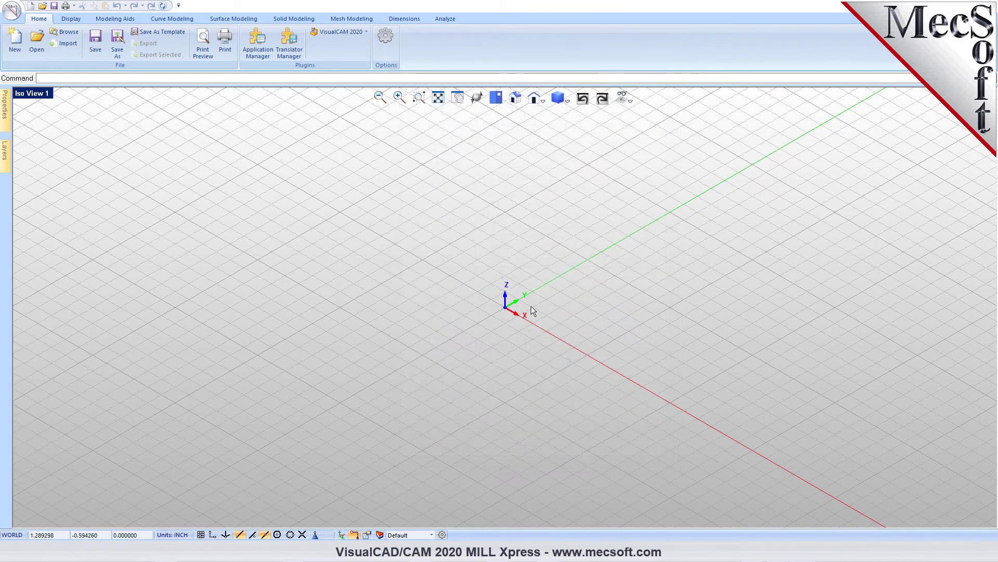
click(71, 19)
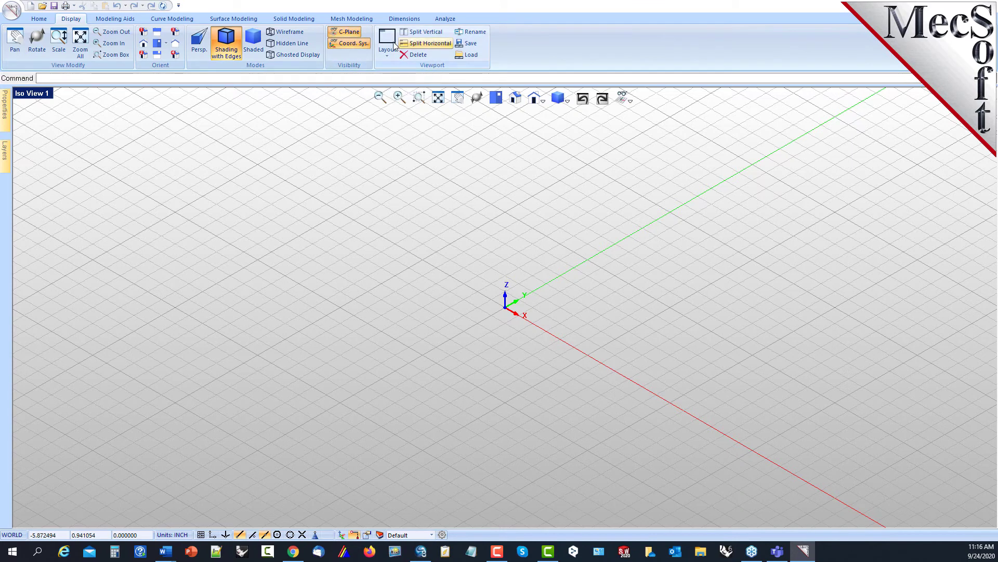
click(115, 19)
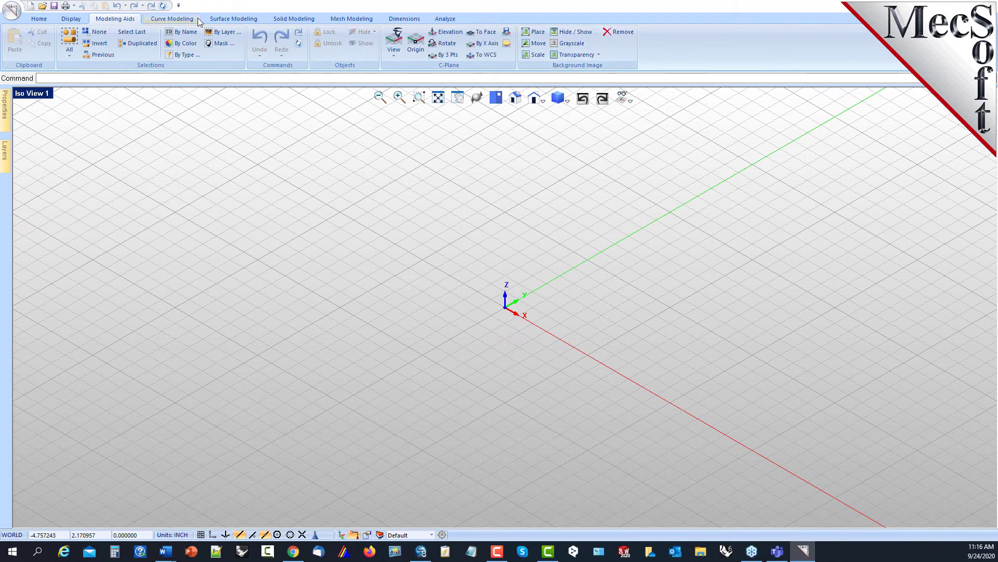
click(171, 20)
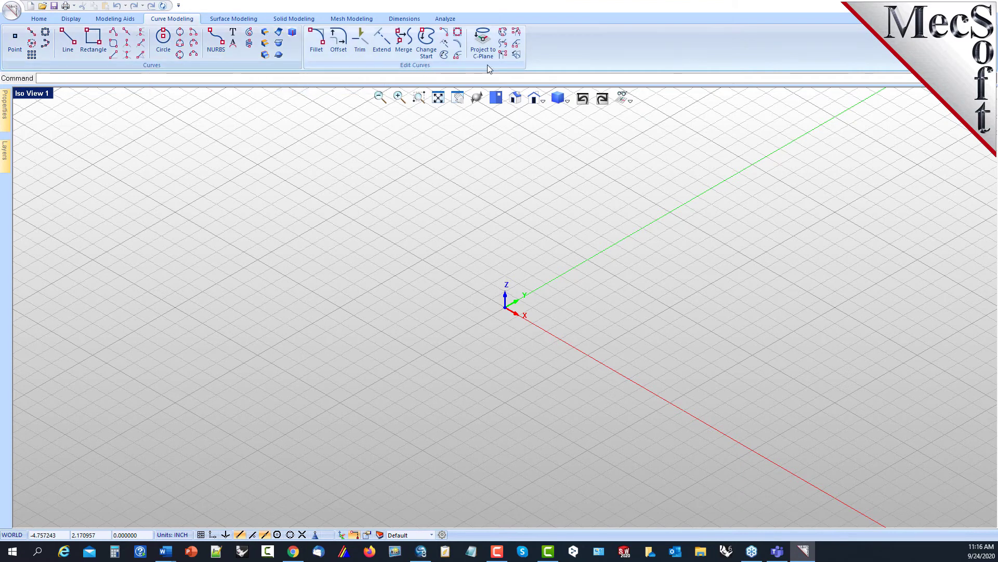
click(236, 22)
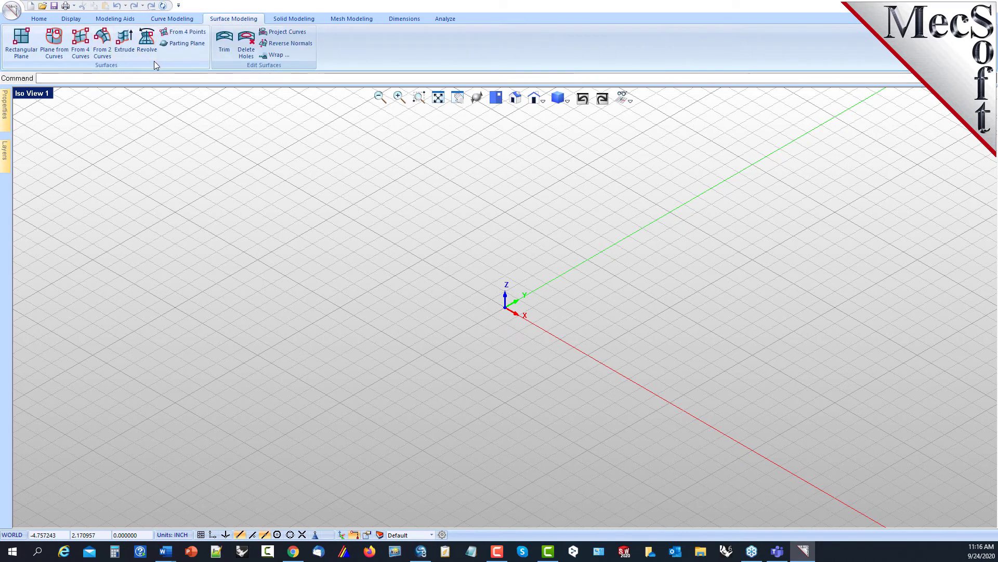
click(294, 21)
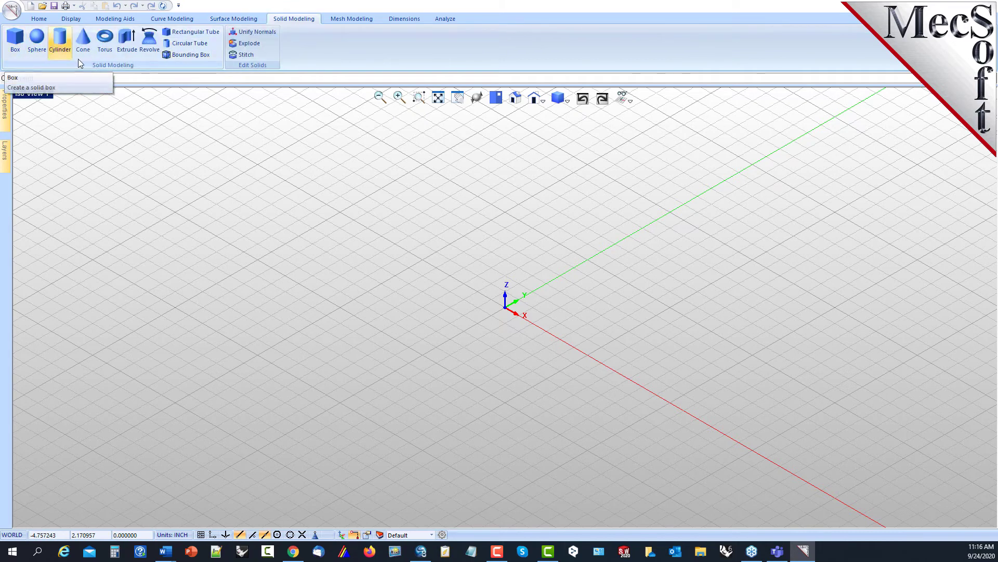
click(351, 20)
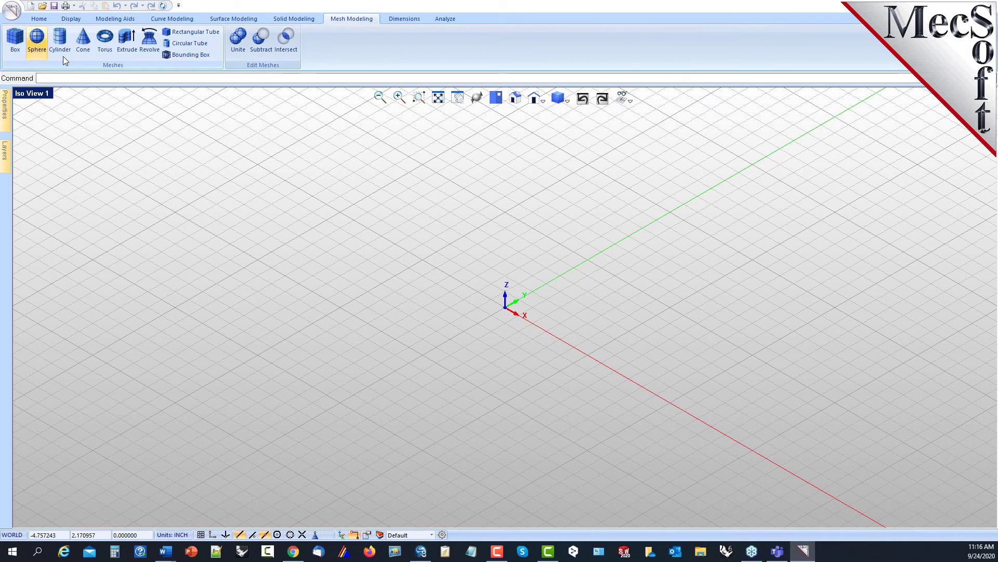
click(406, 21)
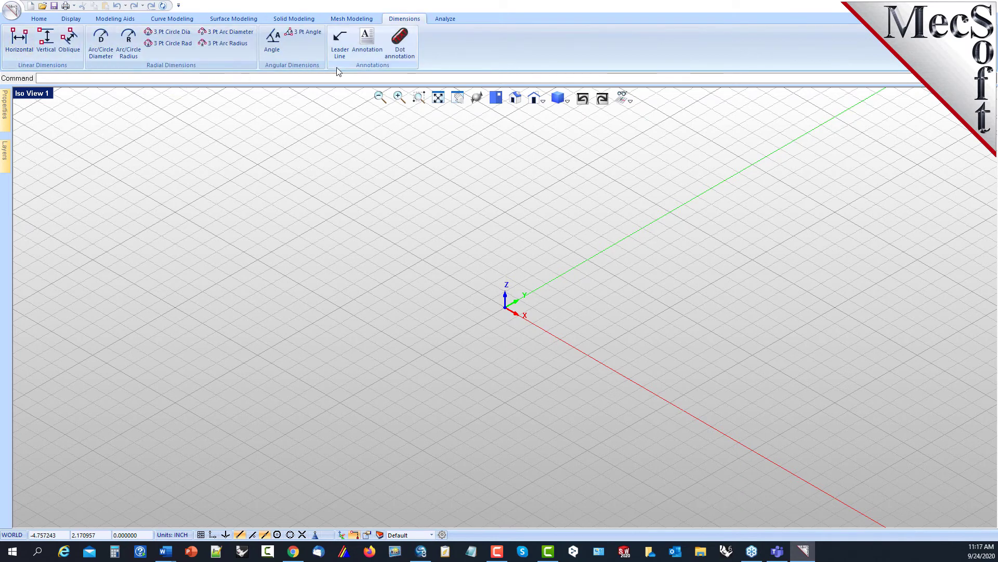
click(446, 19)
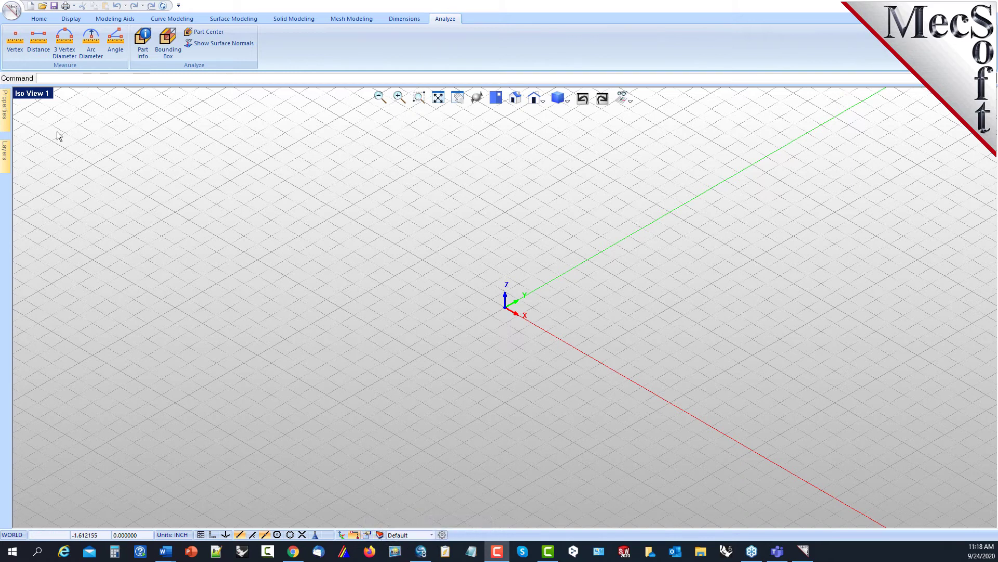
mouse_move(6, 120)
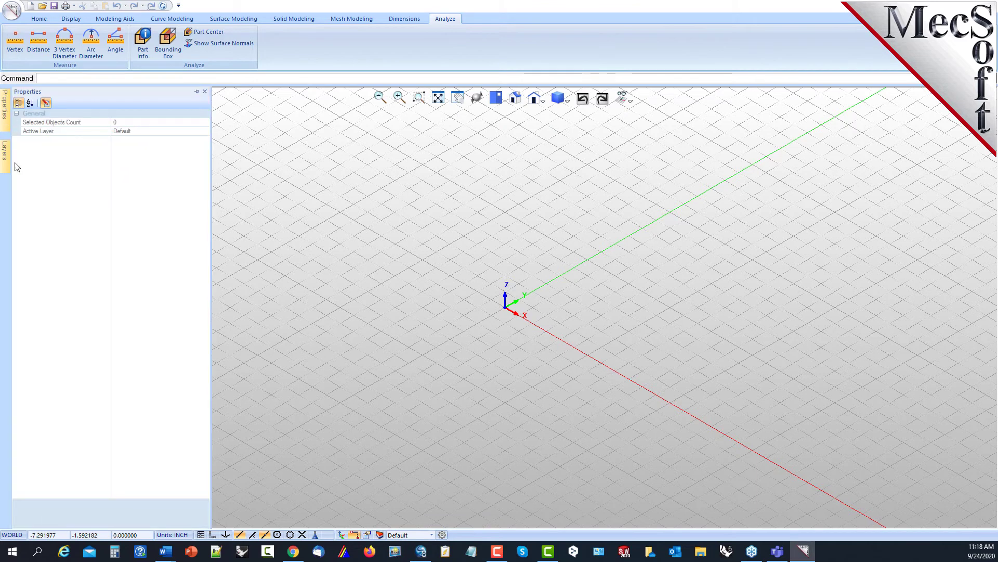
mouse_move(7, 156)
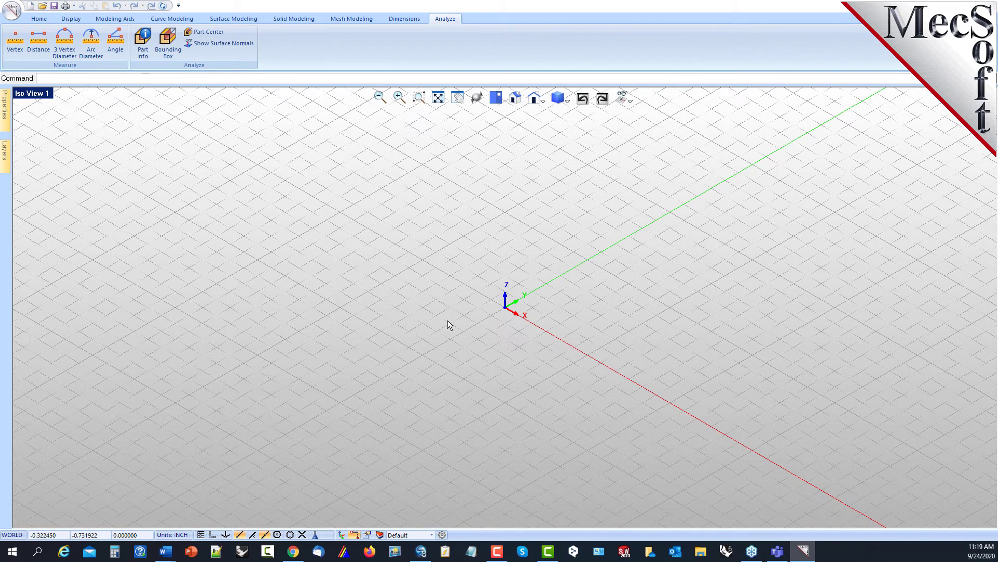
Open the recent document Gear Box.vcp and inspect the part from several angles
click(12, 12)
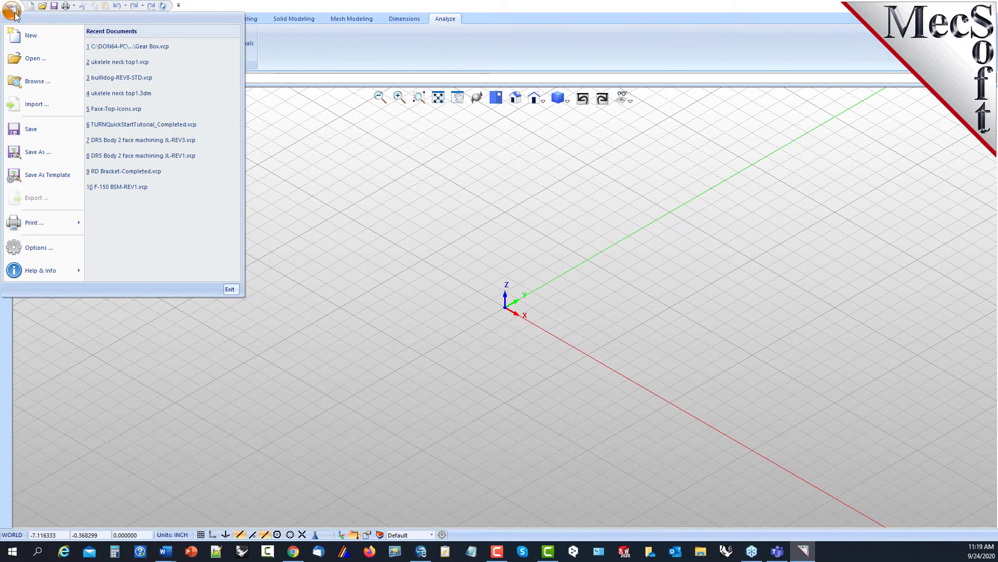
click(150, 49)
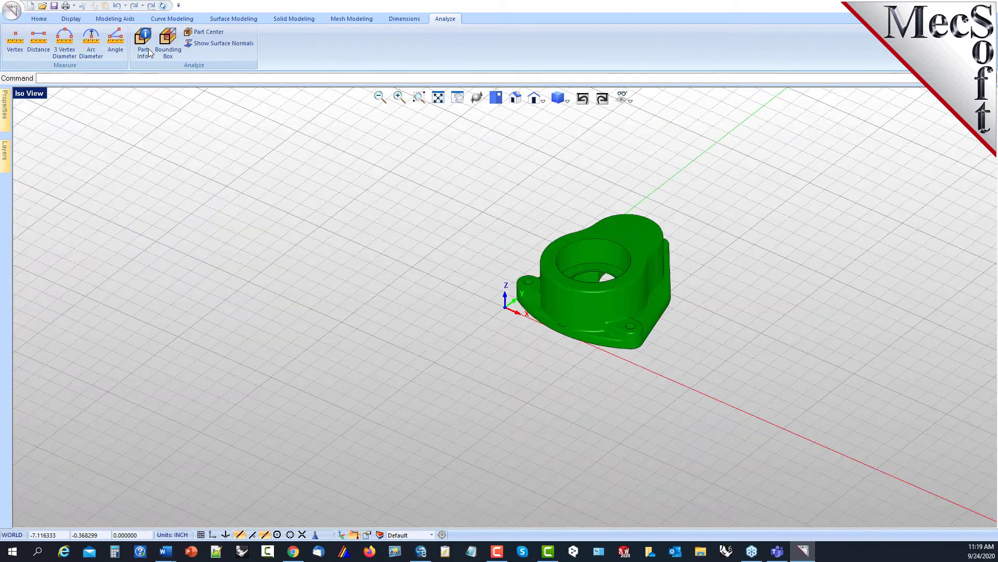
click(572, 286)
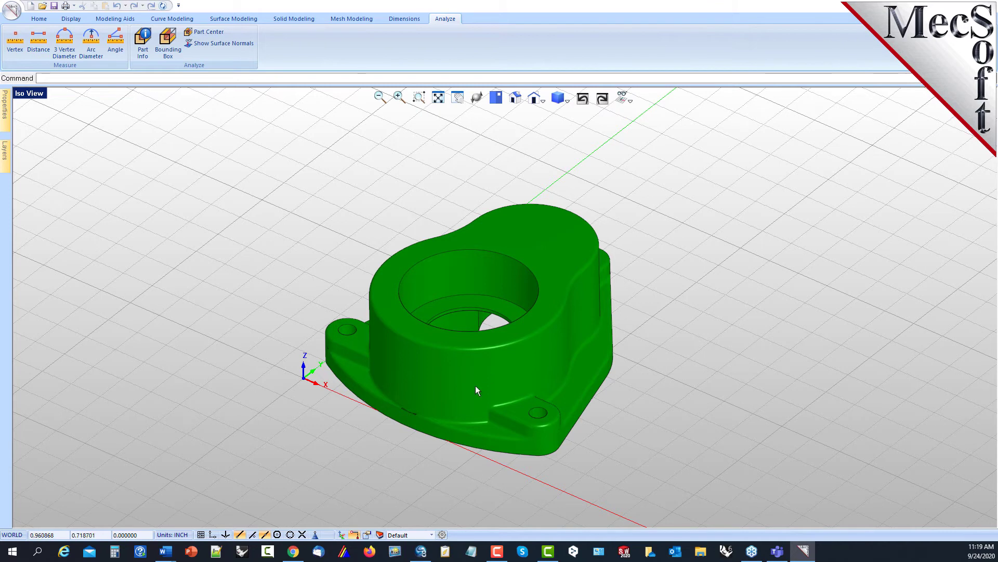
right_drag(448, 435, 529, 441)
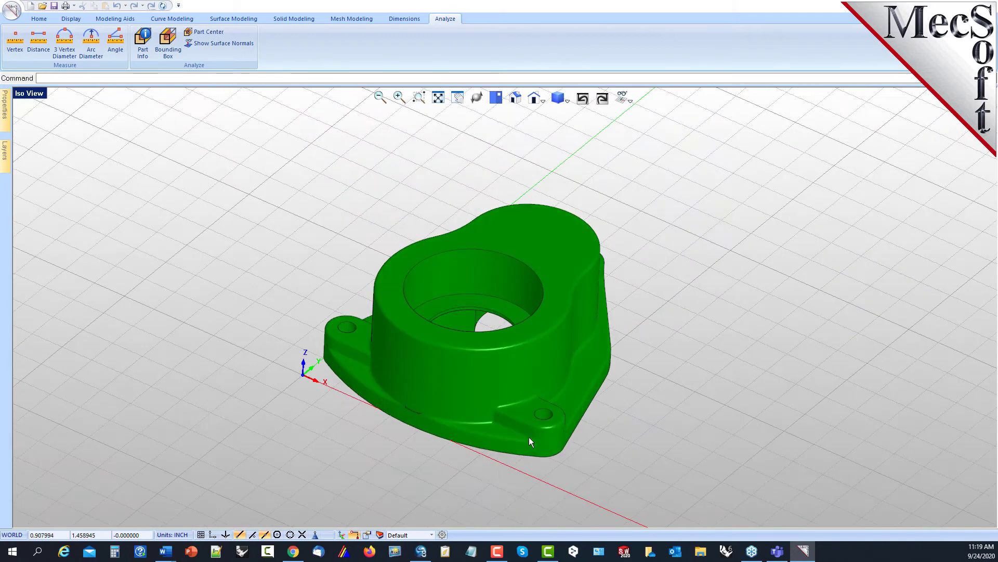
right_drag(488, 473, 529, 478)
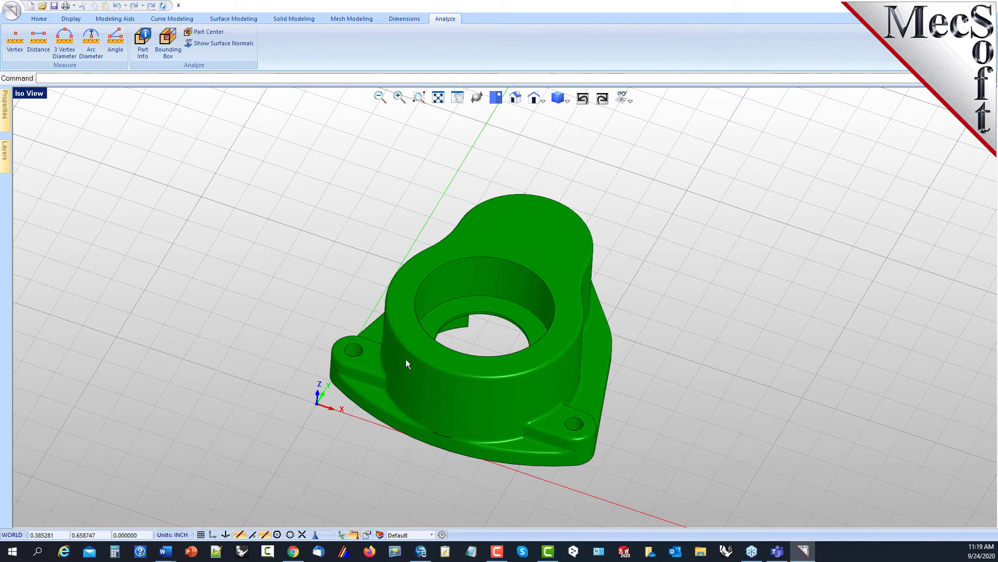
mouse_move(519, 415)
middle_down()
mouse_move(519, 395)
mouse_move(520, 404)
middle_up()
scroll(469, 320, up, 3)
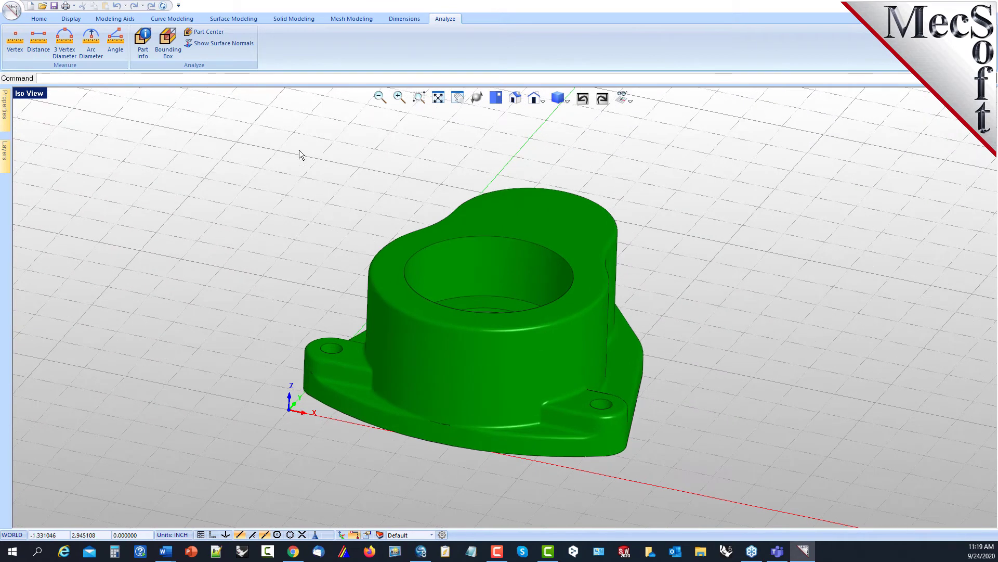
Show the part in four viewports and maximize the Iso View 1 viewport
click(32, 93)
click(49, 219)
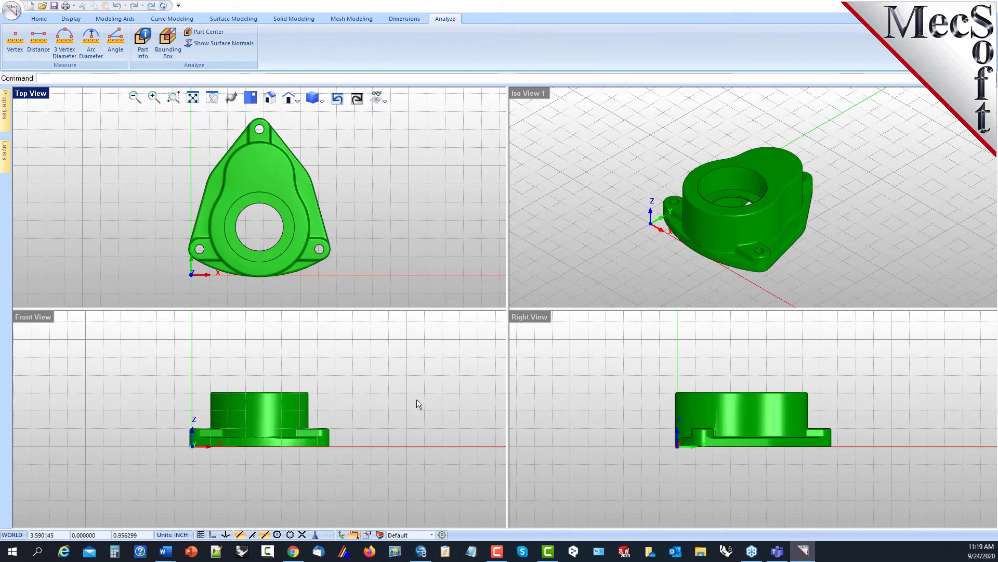
double_click(534, 92)
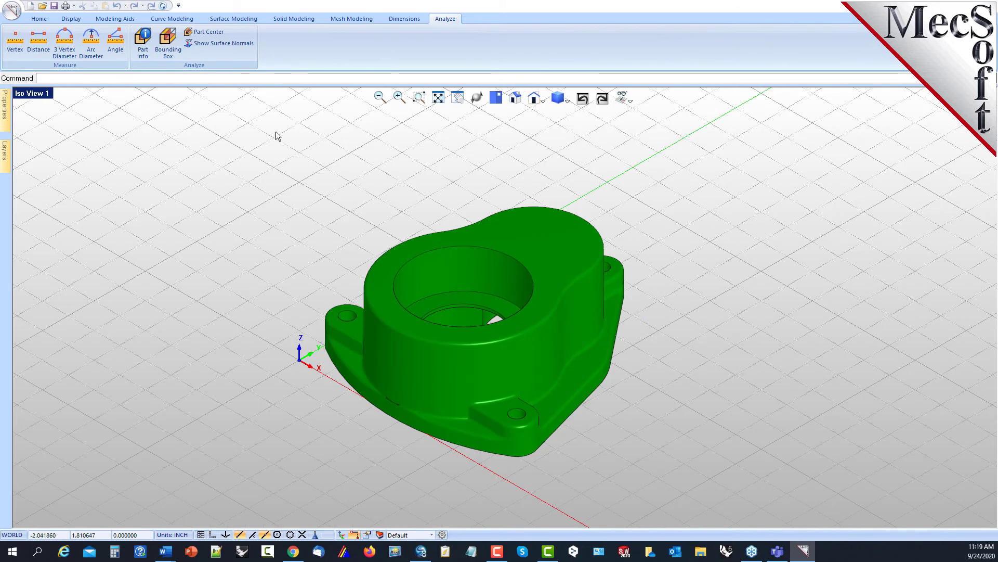
Load the VisualCAM 2020 MILL module for the gear box part
click(41, 19)
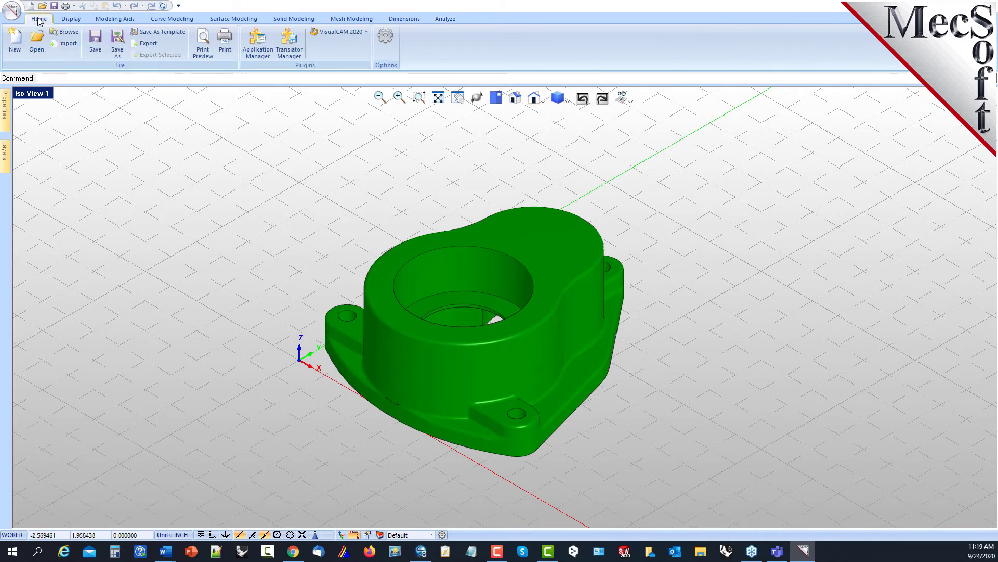
click(367, 31)
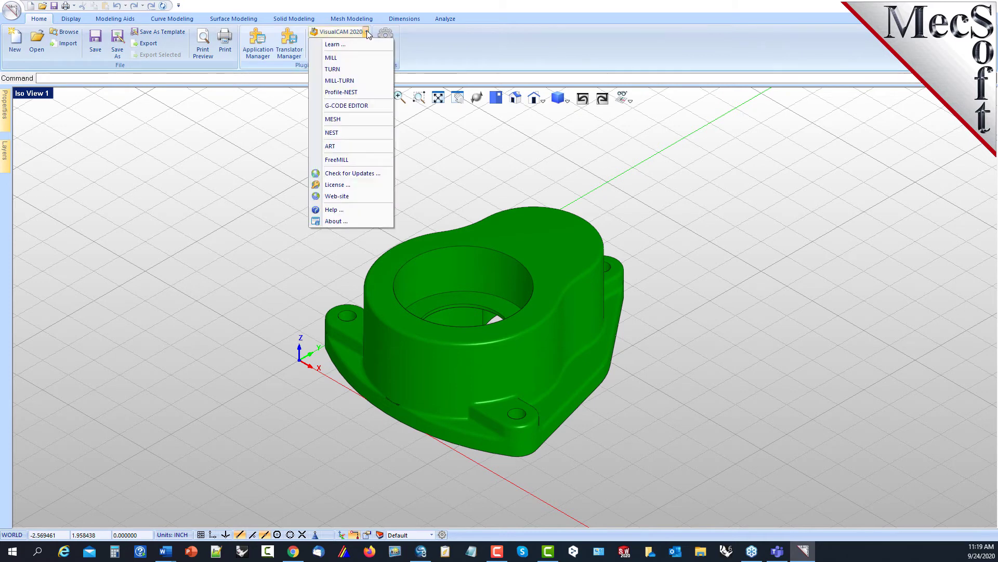
click(345, 56)
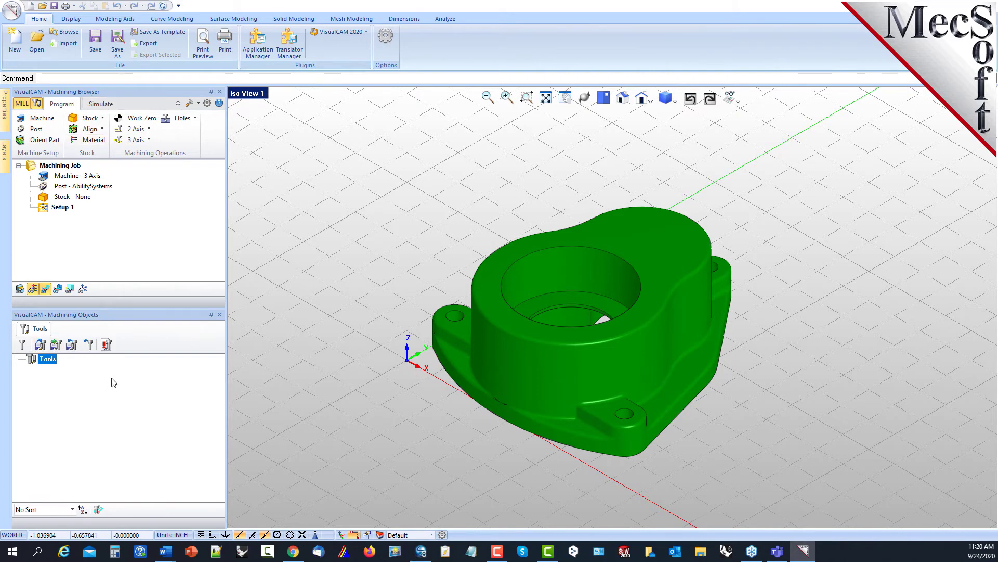
Load the tools from the tool library and enlarge the Machining Browser's job area
click(40, 346)
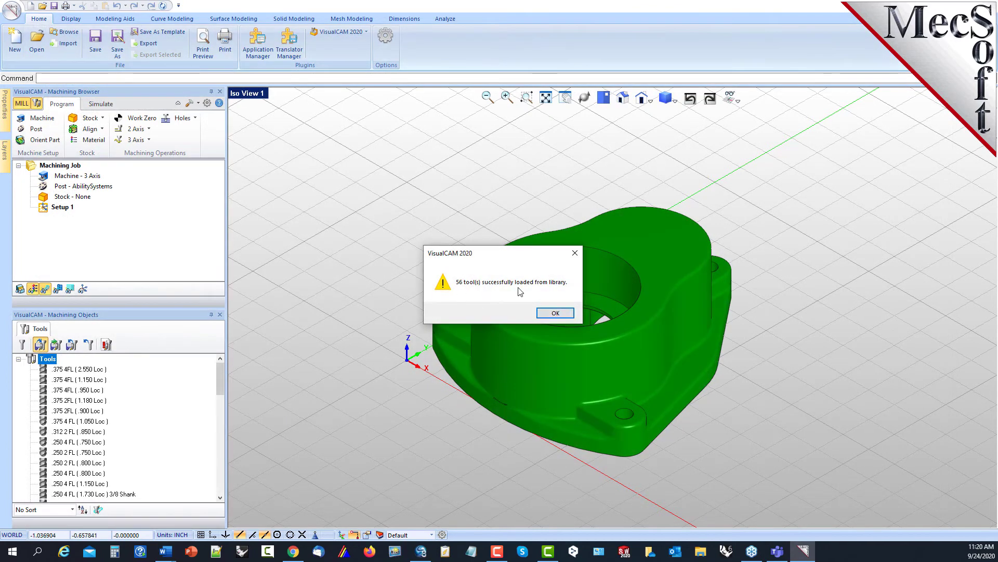
click(556, 312)
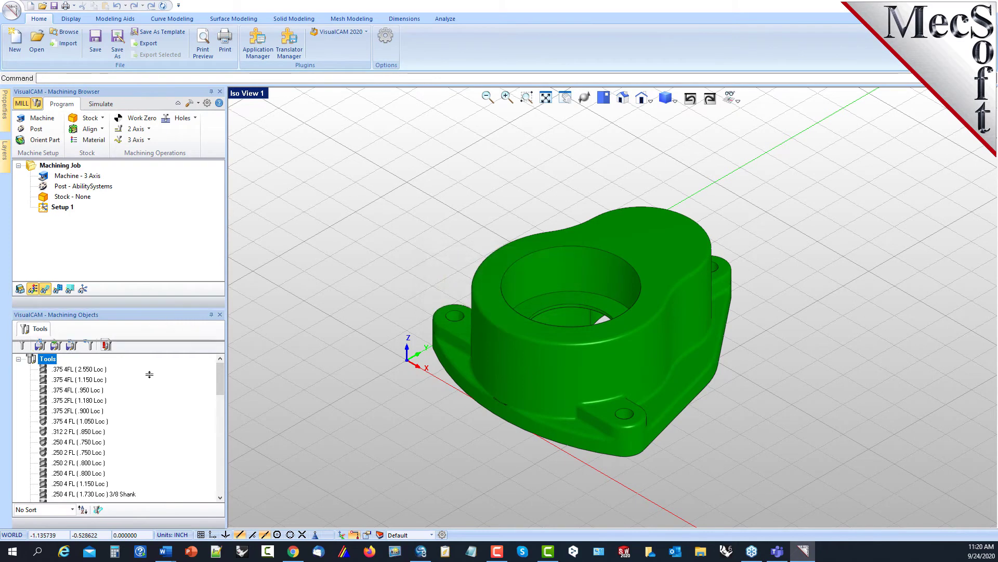
drag(149, 374, 149, 375)
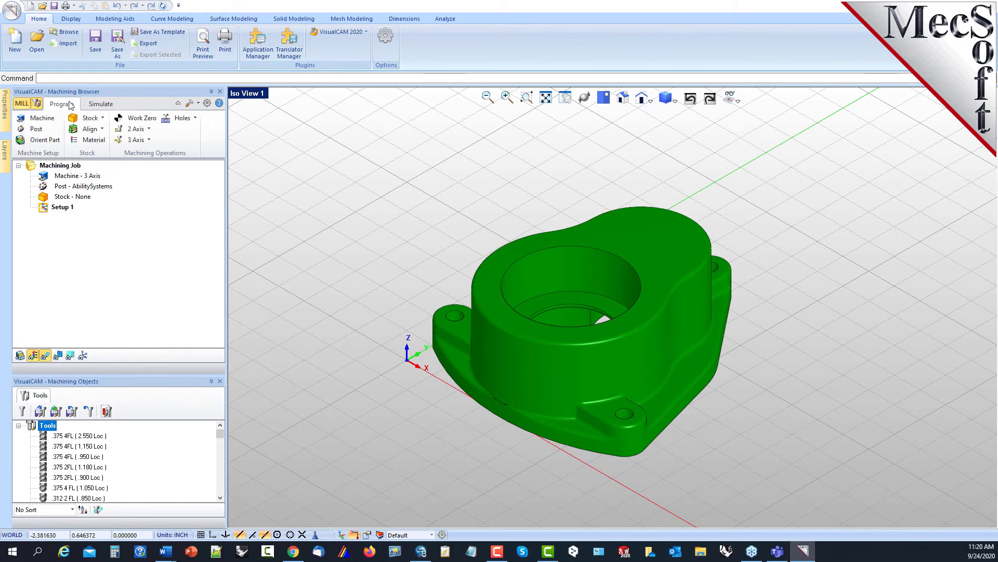
Define the machine tool of the machining job as a 3 Axis machine
click(49, 122)
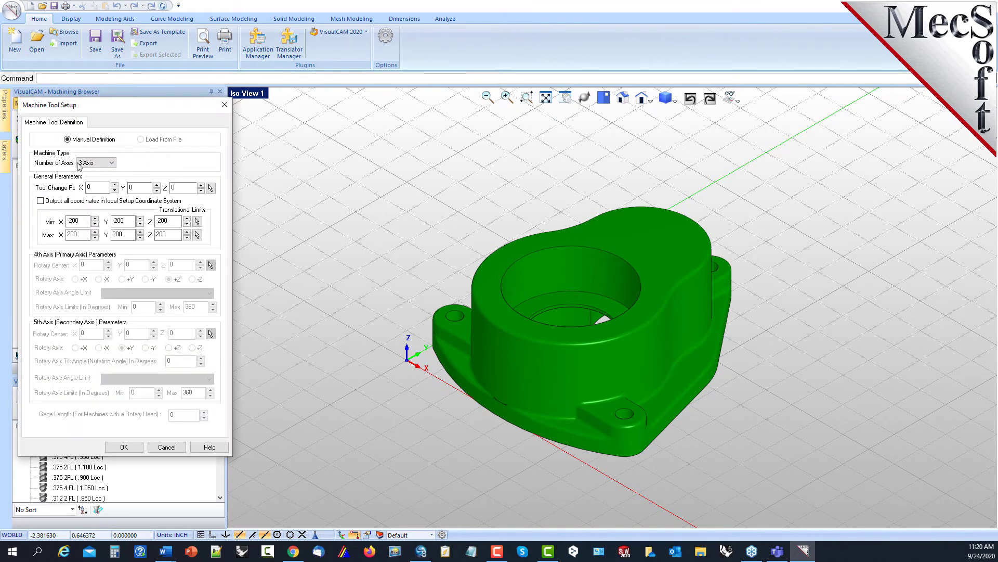
click(102, 164)
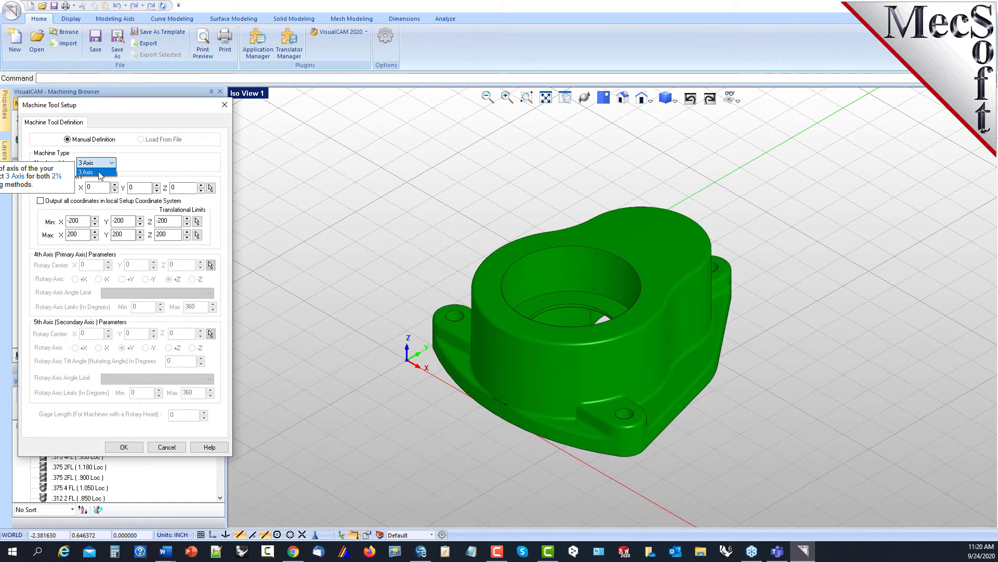
click(134, 454)
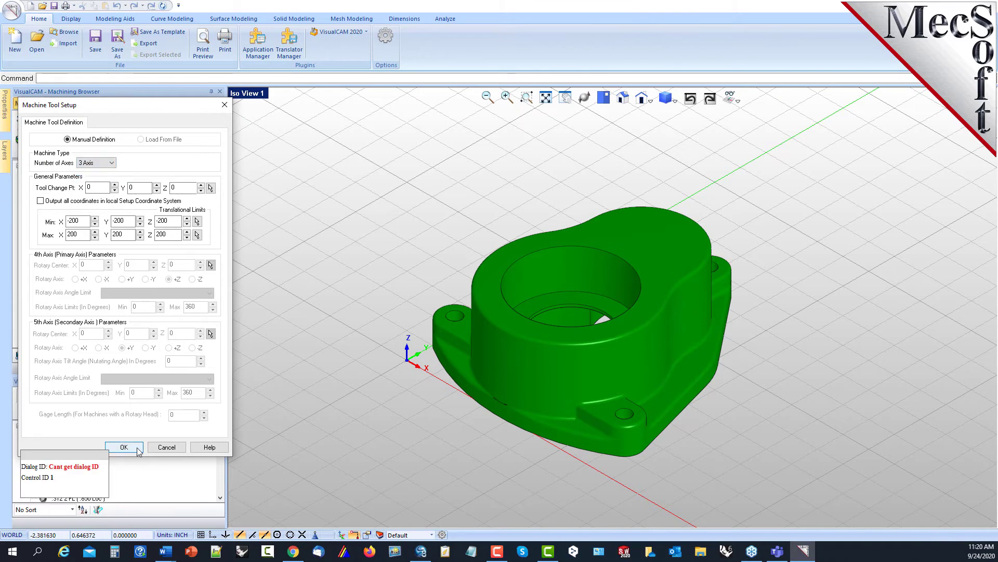
click(138, 451)
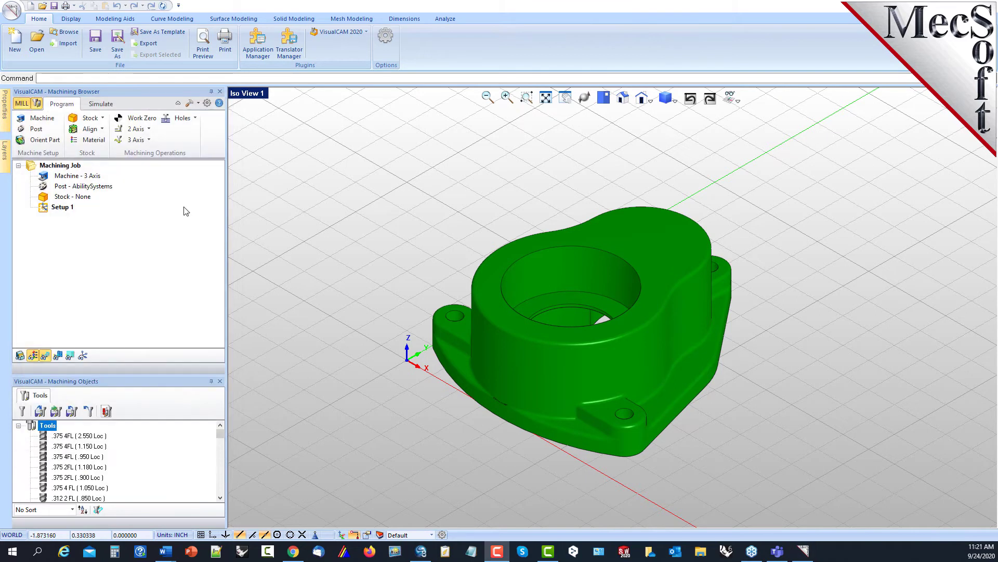
Set the current post-processor to Haas with the .nc posted file extension, and check the job's Machine and Post entries
click(36, 129)
drag(110, 105, 270, 131)
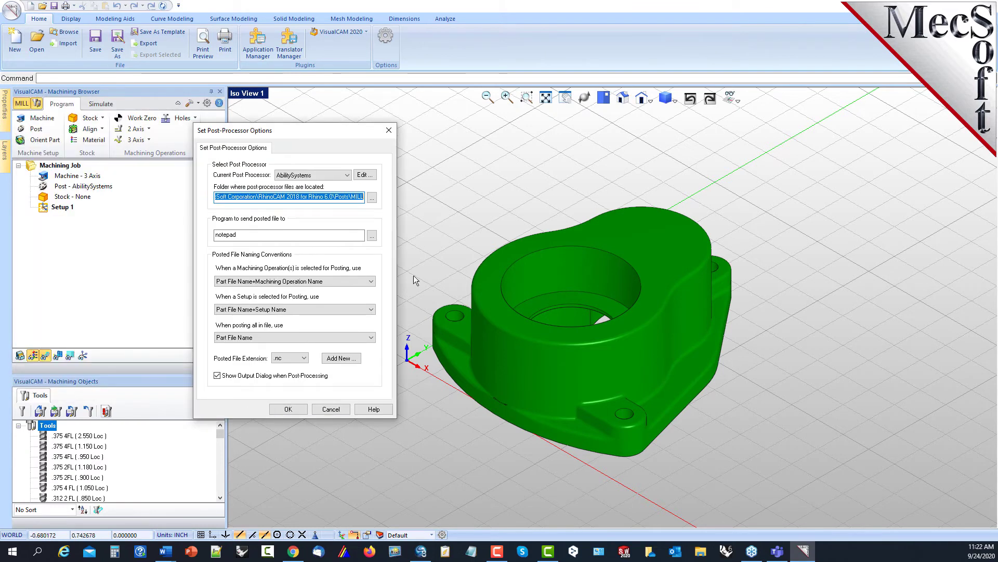
click(347, 175)
drag(348, 199, 350, 272)
click(292, 243)
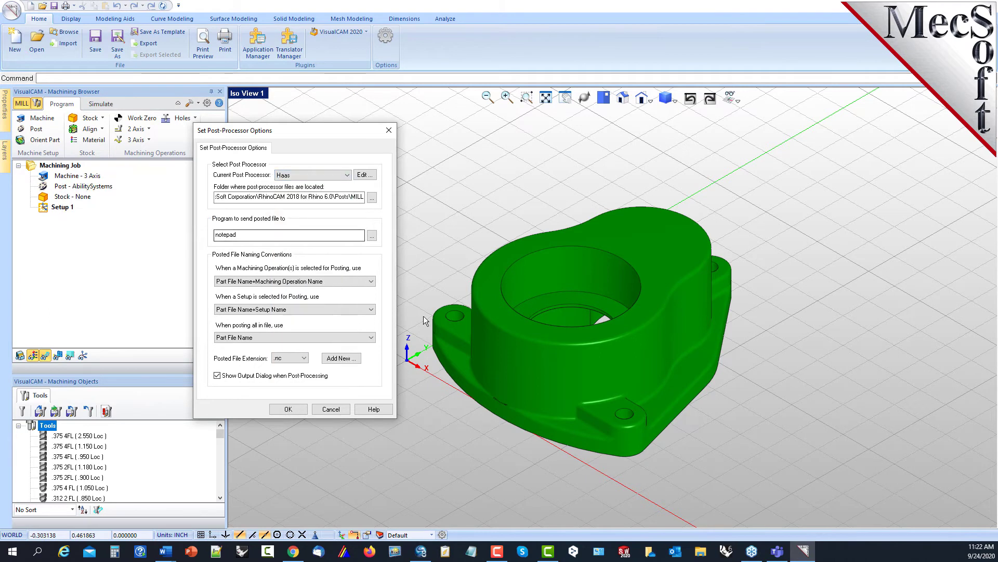
click(303, 358)
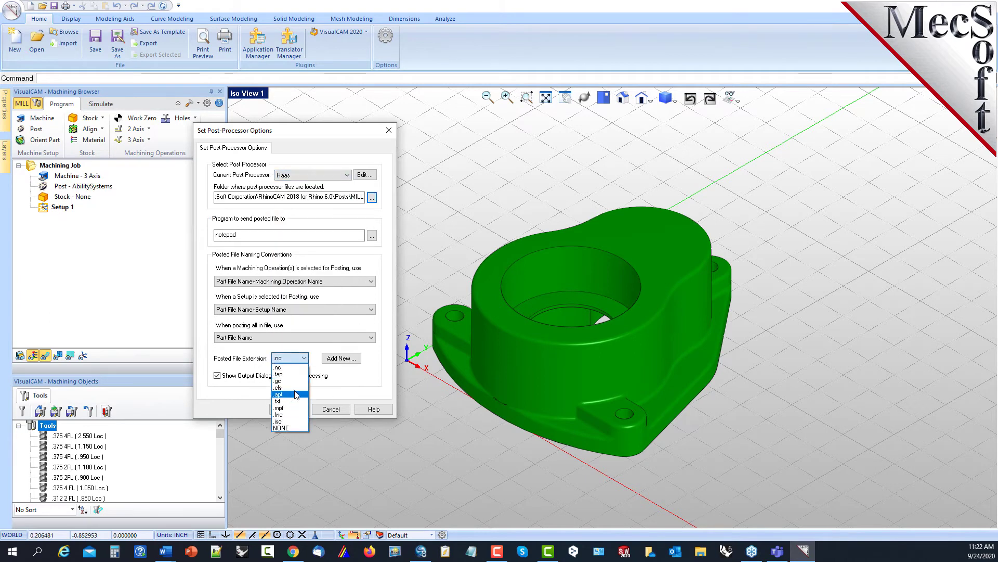
click(294, 367)
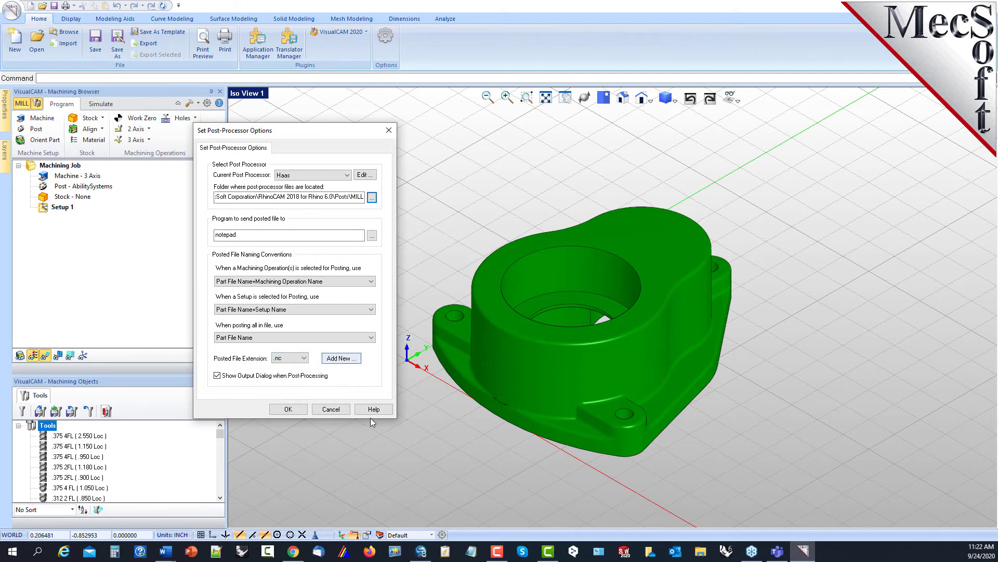
click(288, 409)
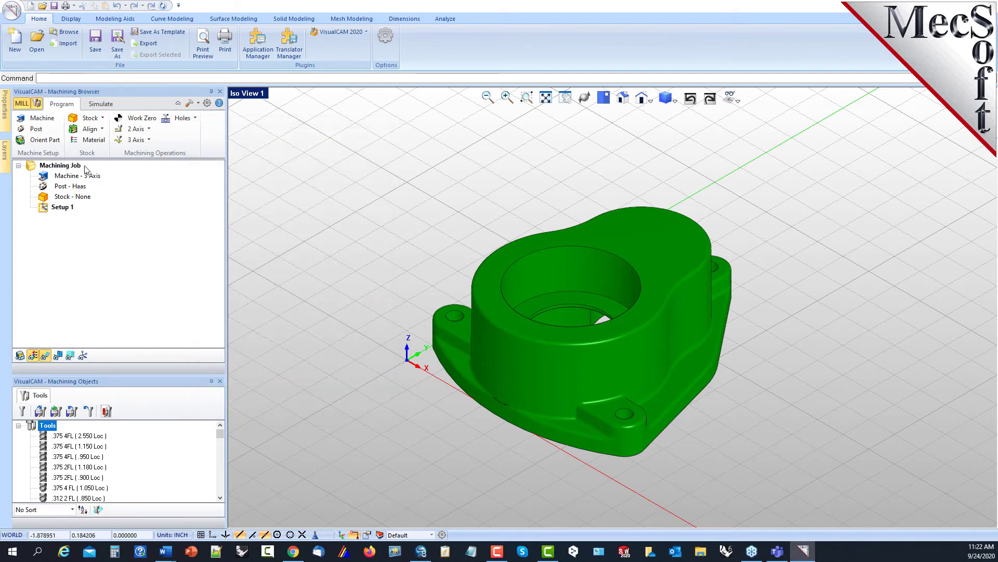
click(83, 178)
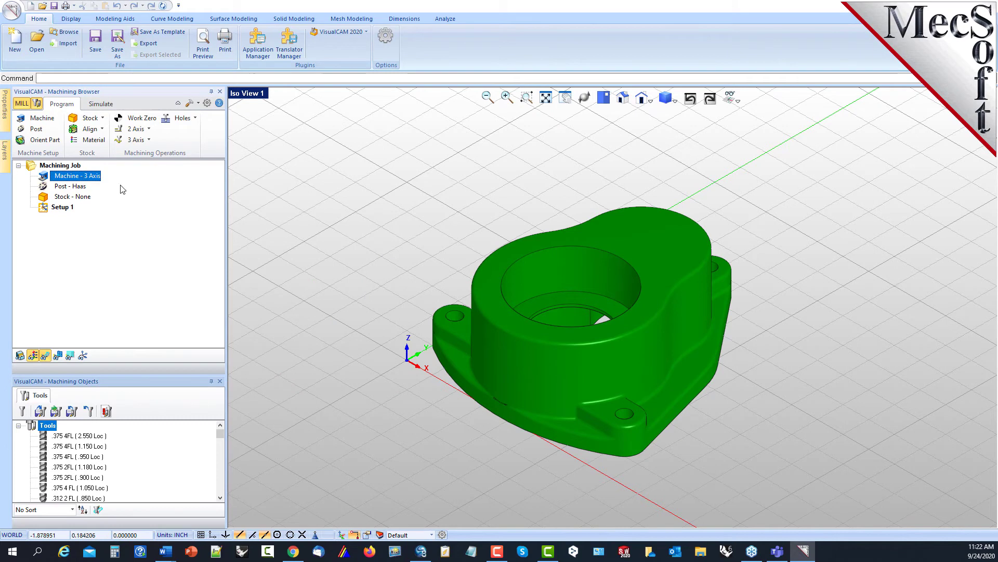
click(81, 188)
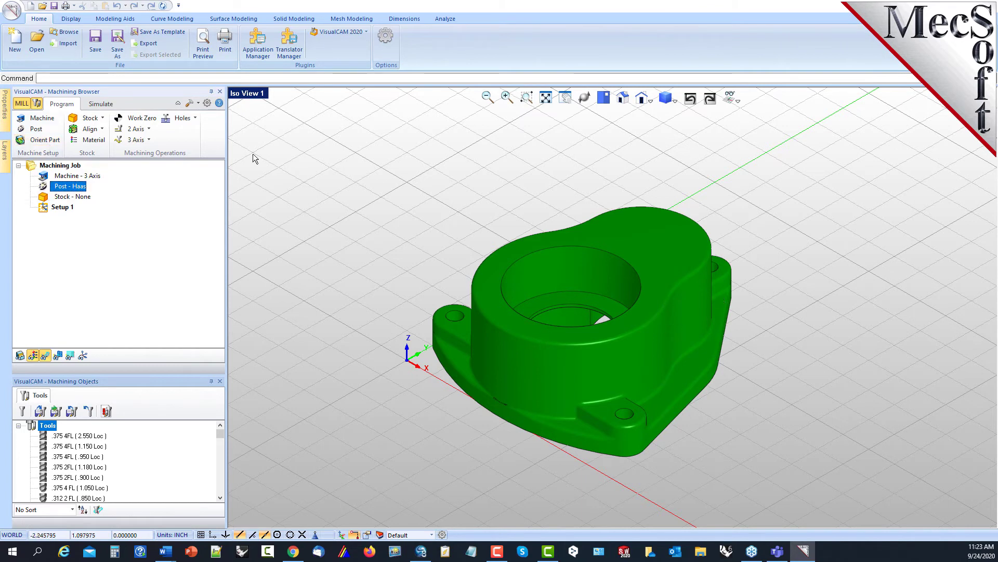
Review the Orient Part options without applying any change and view the part from another angle
click(54, 140)
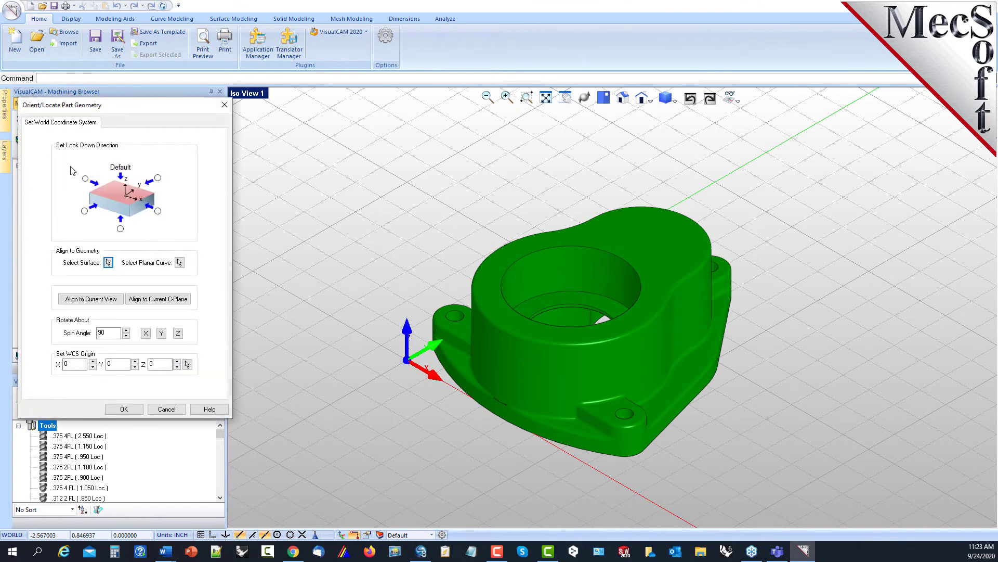
click(166, 409)
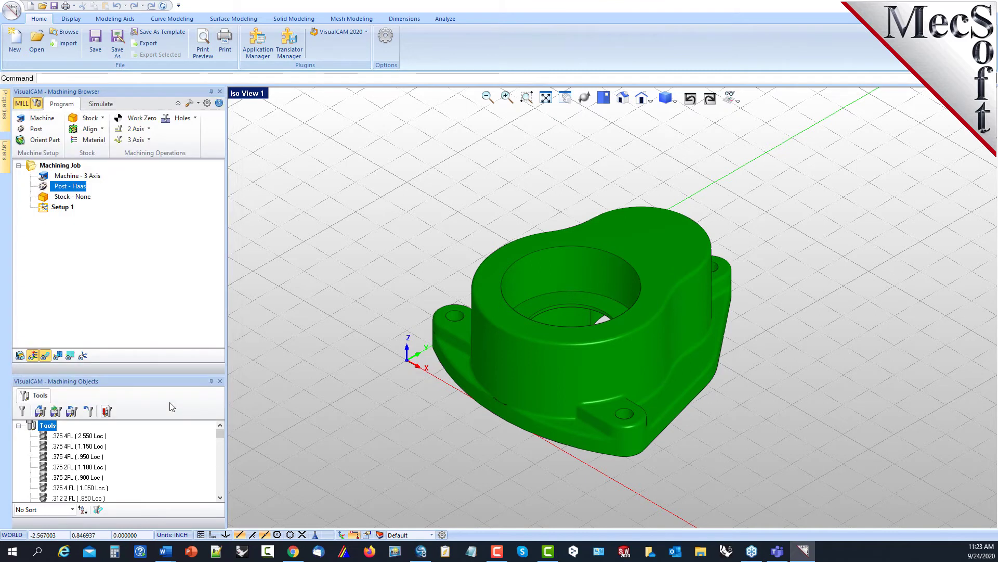
middle_drag(612, 345, 636, 310)
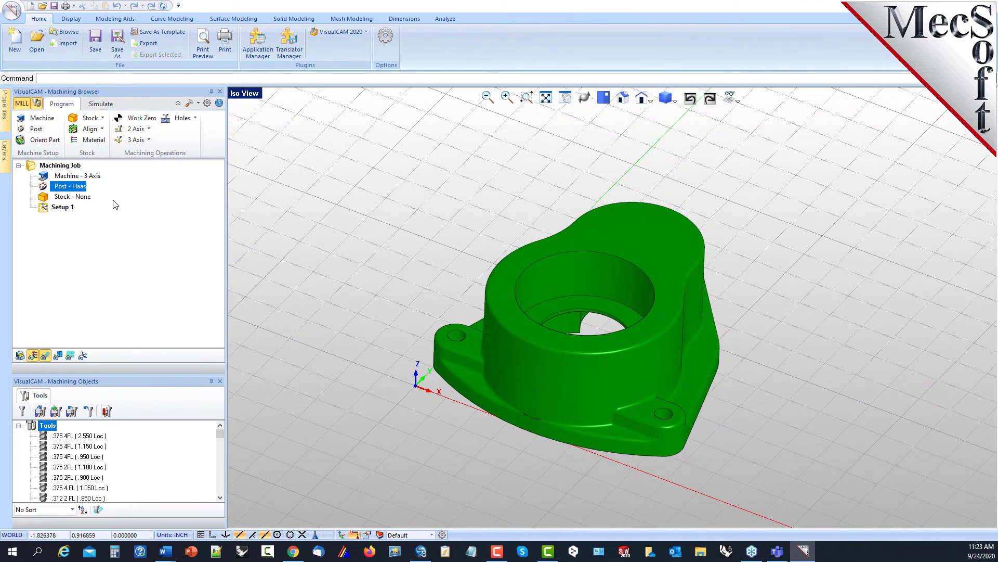
Try to start a Box Stock definition for the gear box part
click(103, 118)
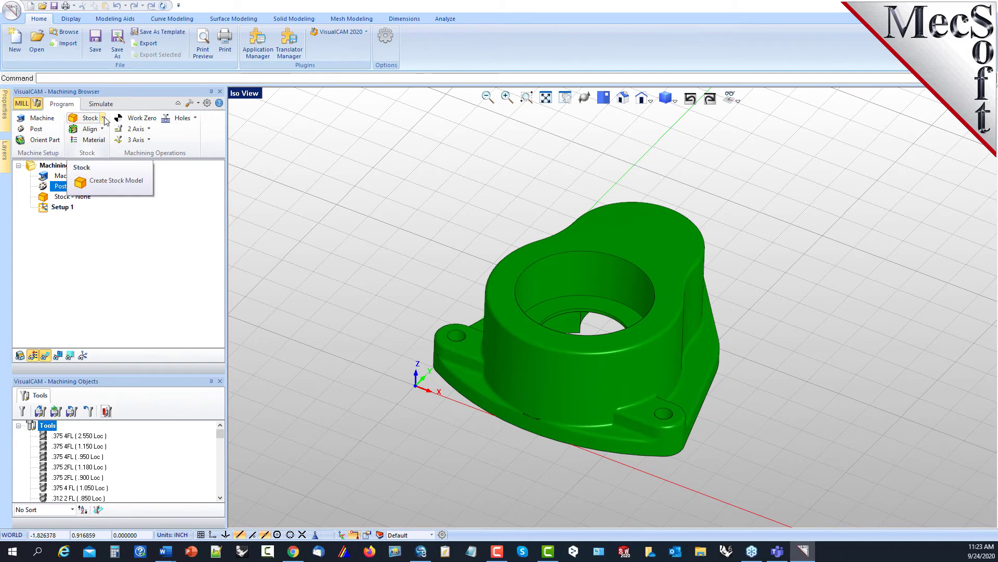
click(104, 119)
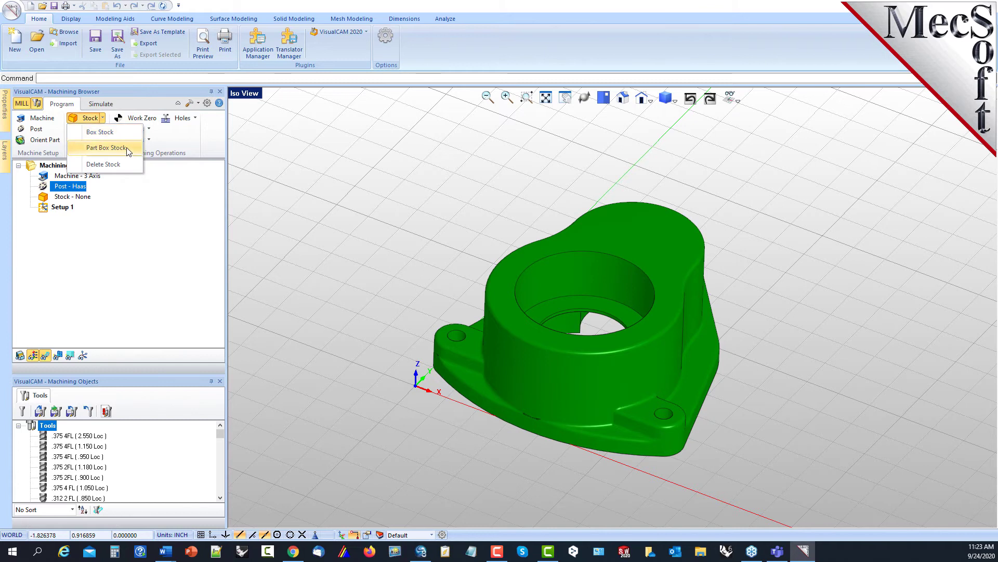
click(114, 133)
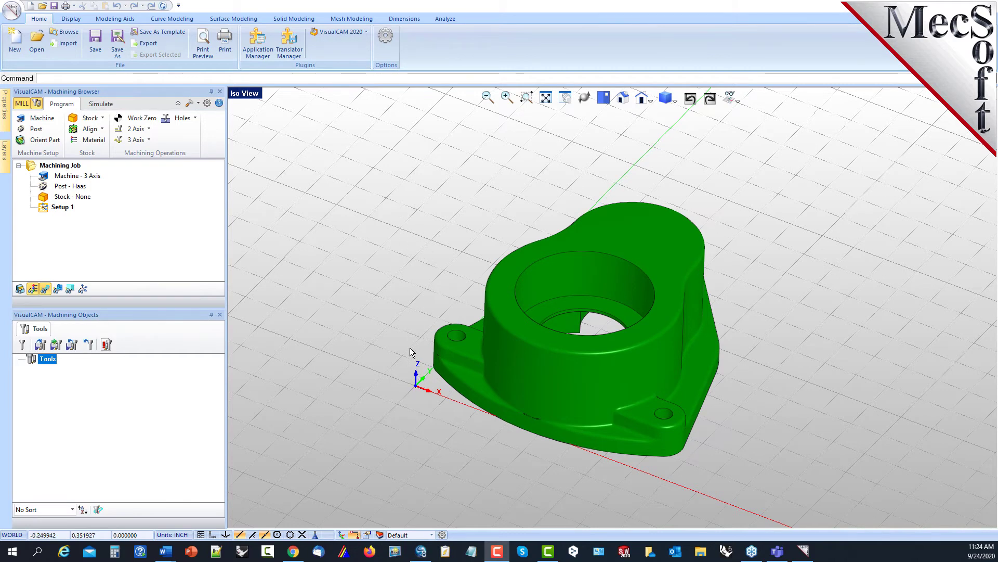
Accept the default look-down direction and WCS origin for orienting the part
click(44, 140)
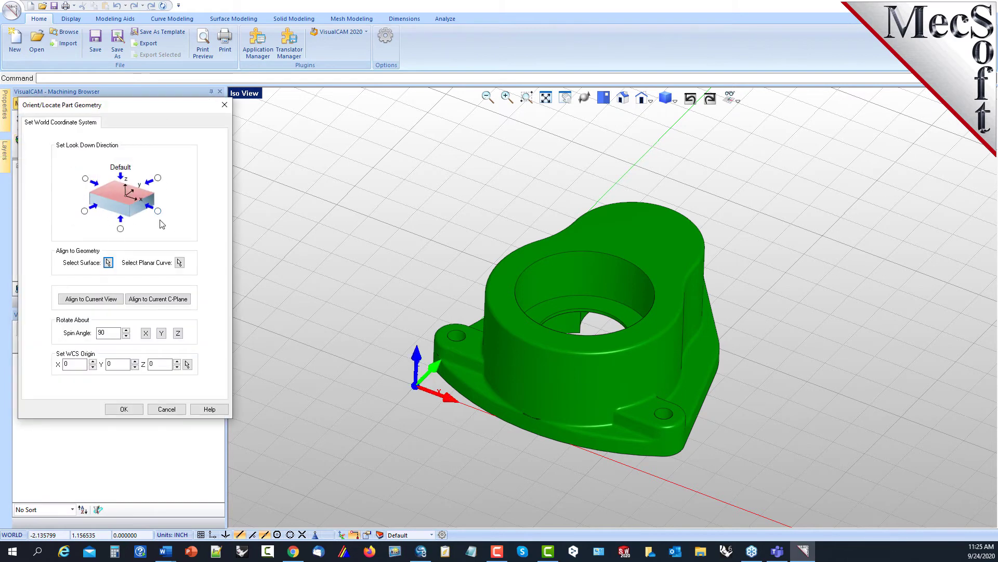
click(127, 409)
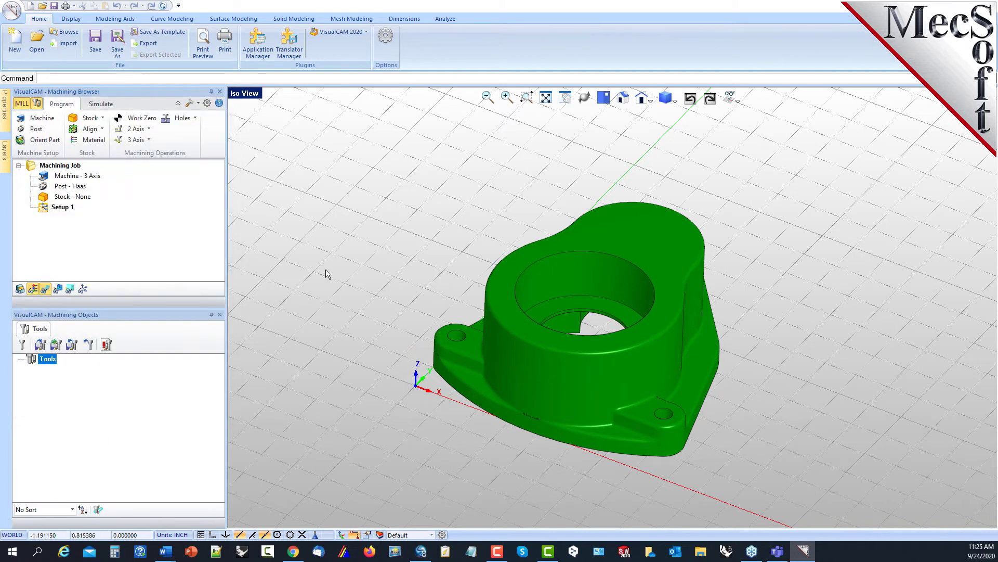
Preview the Box Stock and Part Box Stock definitions around the part, cancelling each one
click(104, 119)
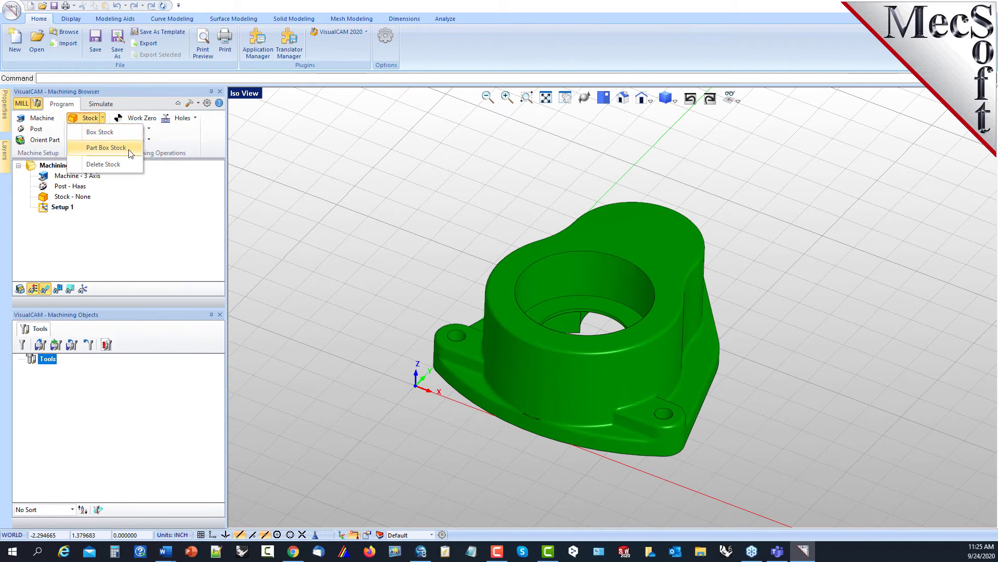
click(129, 132)
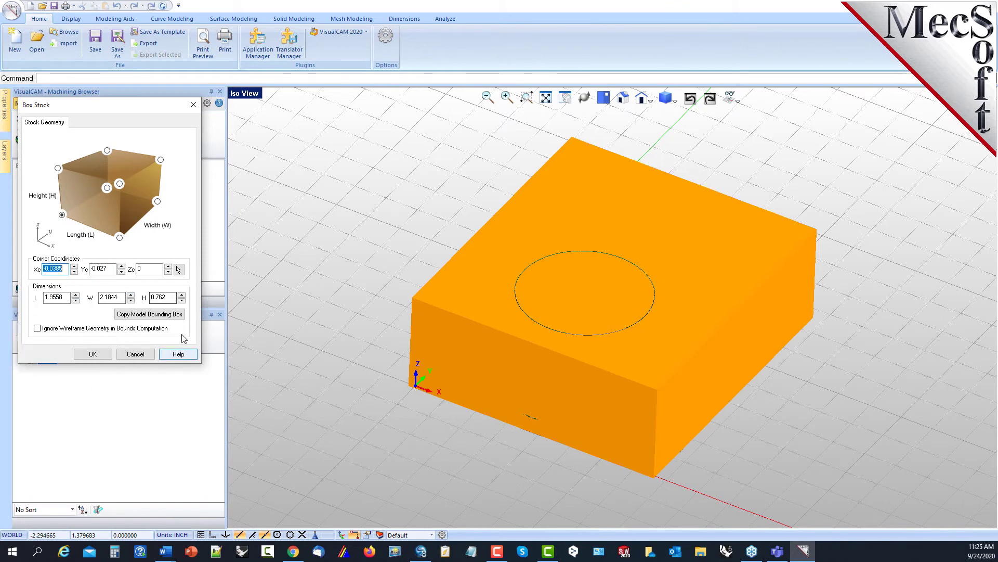
click(136, 354)
click(100, 119)
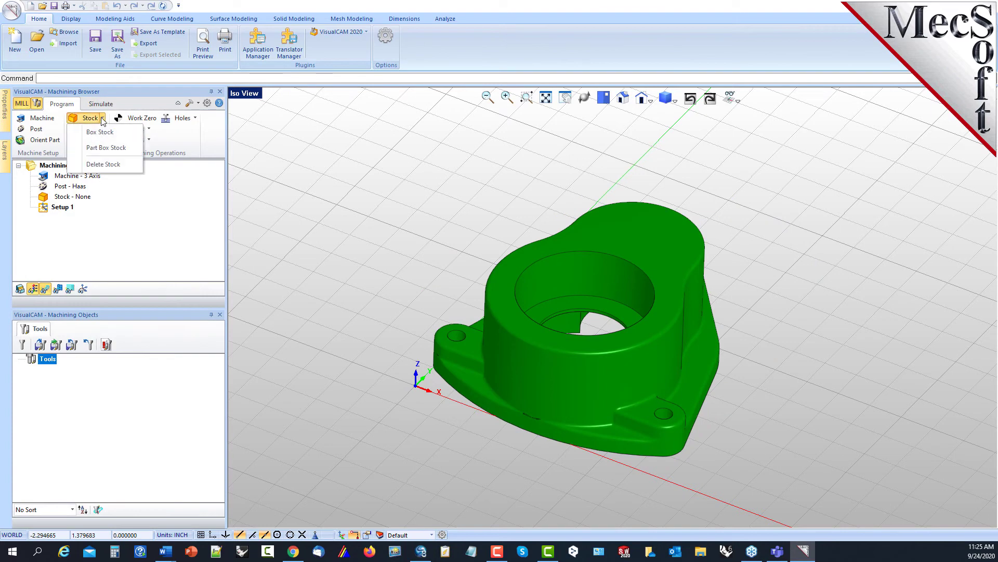
click(98, 165)
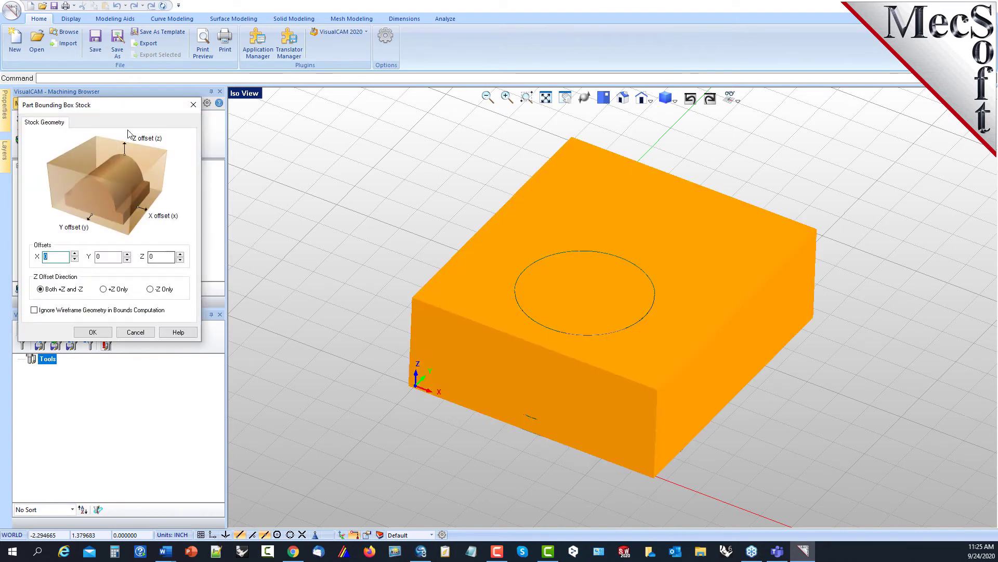
drag(123, 105, 243, 164)
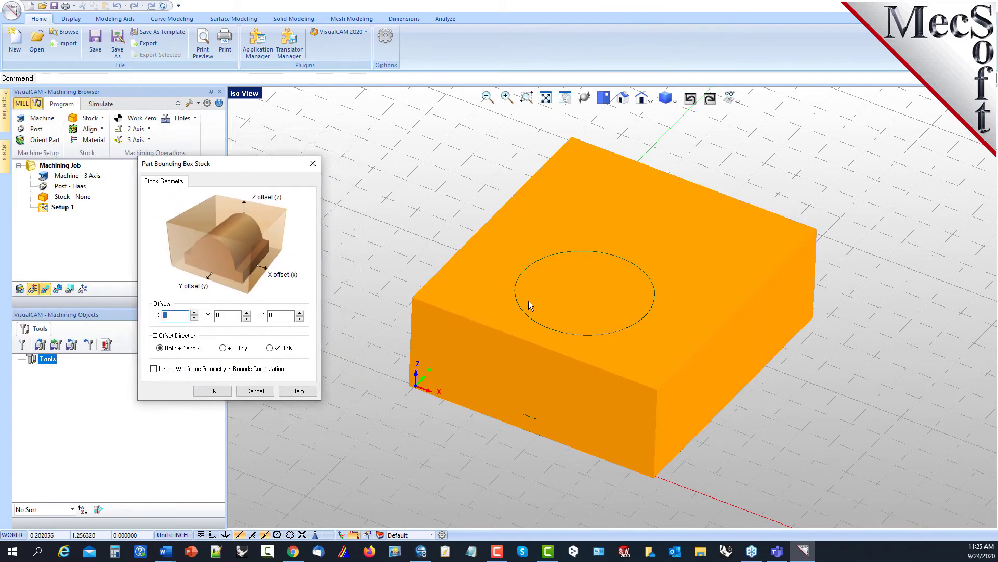
mouse_move(169, 318)
click(255, 391)
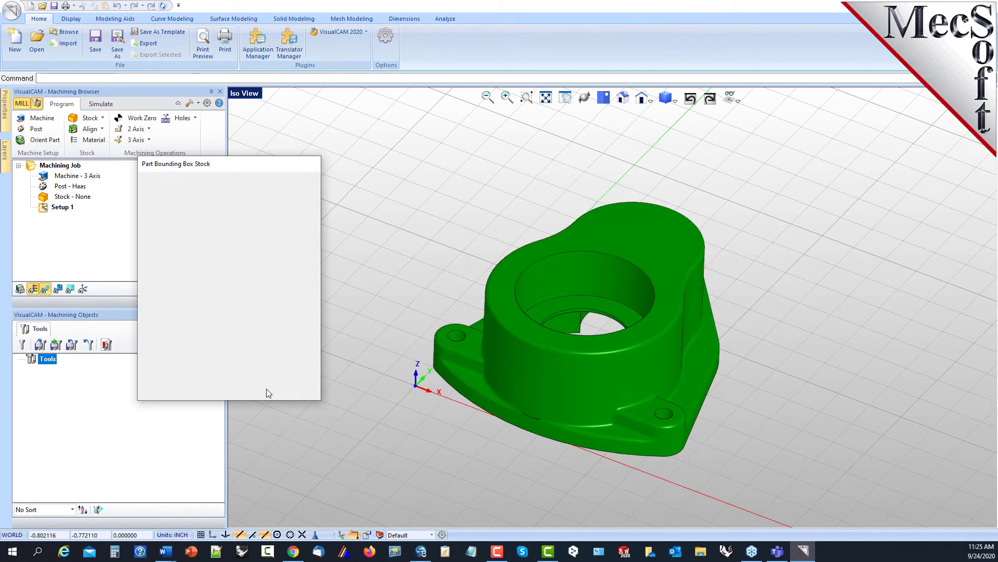
Begin a Box Stock definition and copy the model's bounding box into it
click(88, 118)
click(95, 133)
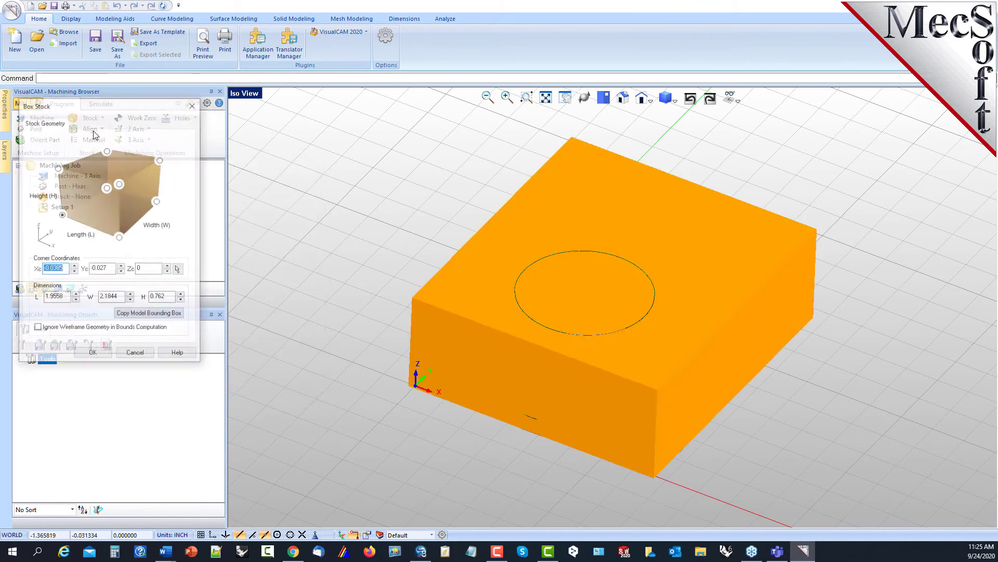
drag(131, 111, 193, 169)
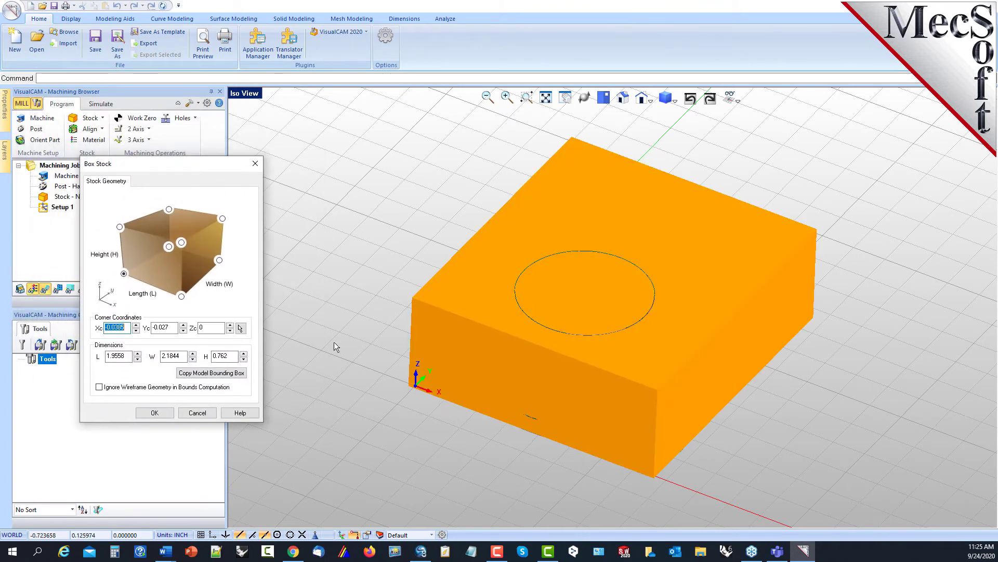
click(211, 375)
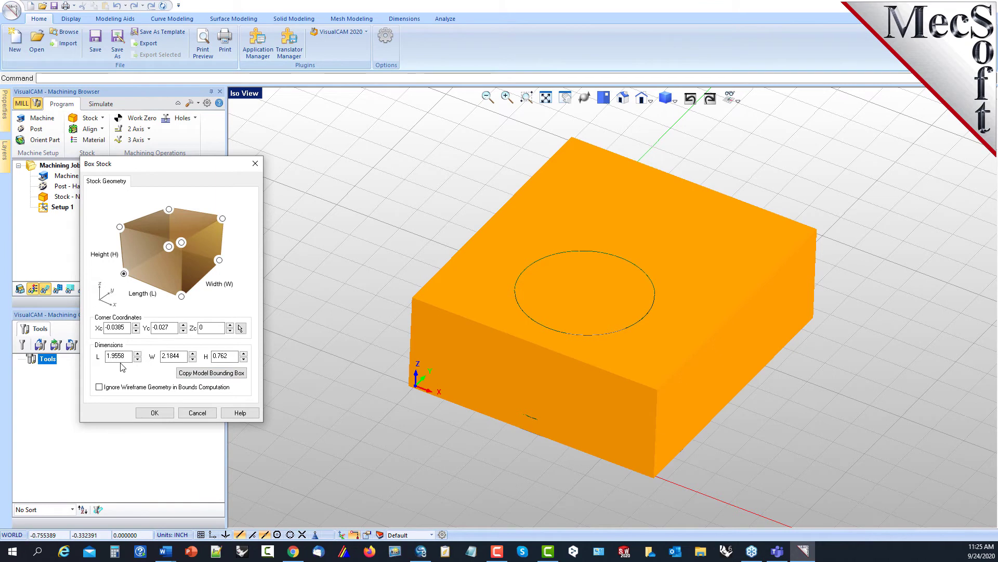
mouse_move(185, 357)
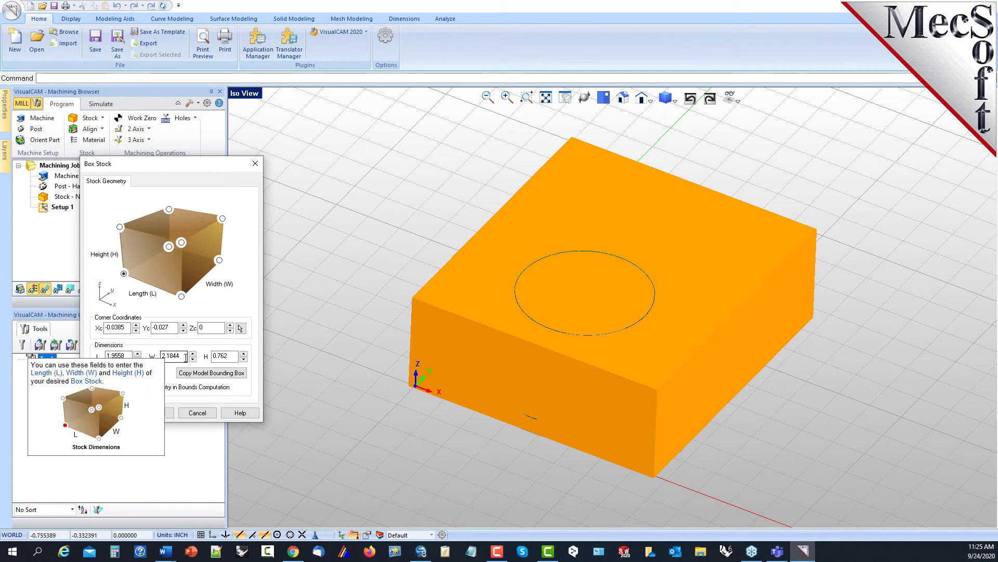
mouse_move(234, 356)
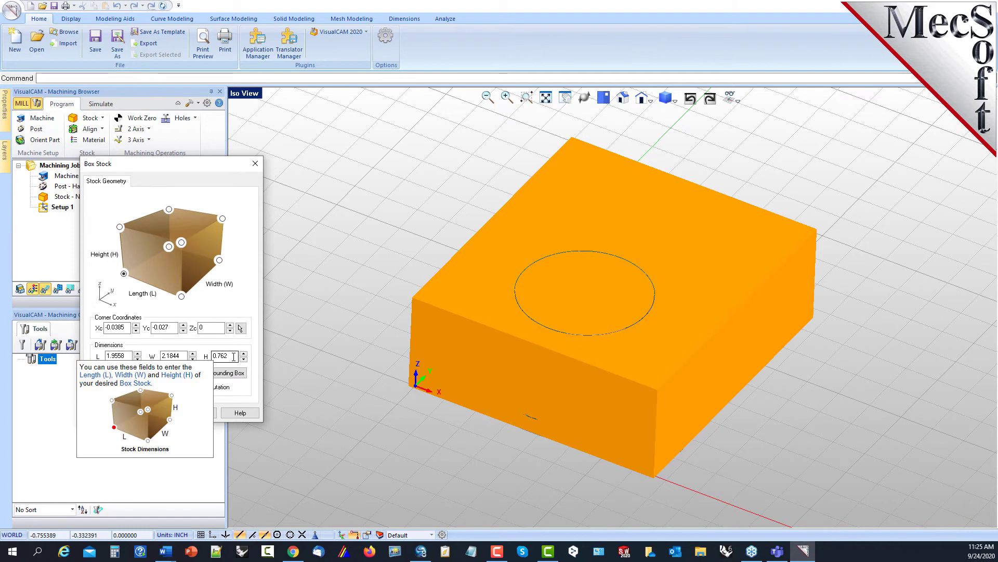
mouse_move(221, 377)
Create the box stock with length 2.25, width 2.25 and height 1 inch, and enlarge the Machining Browser's job area
drag(130, 356, 97, 360)
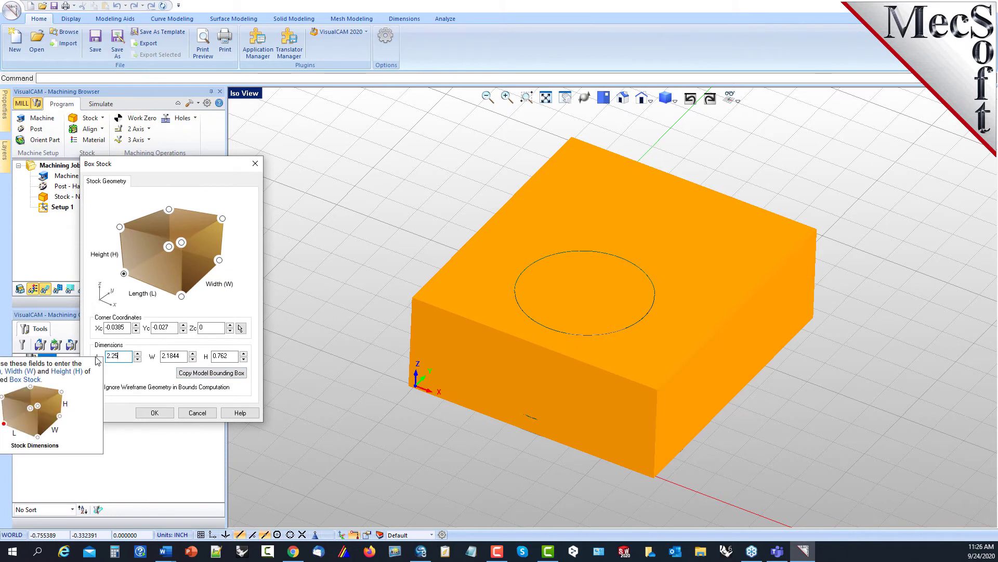
text(2.25)
drag(186, 356, 162, 359)
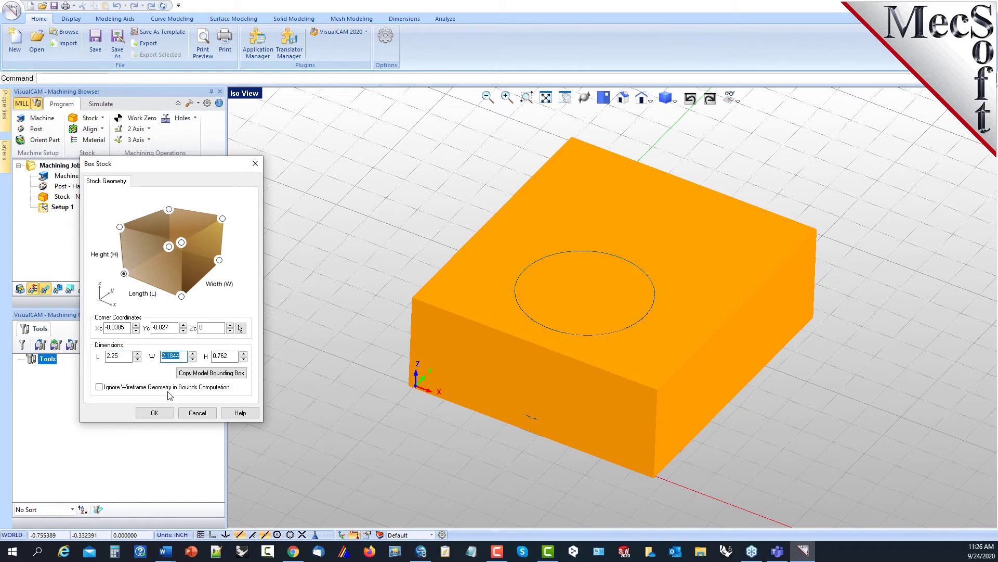
key(Tab)
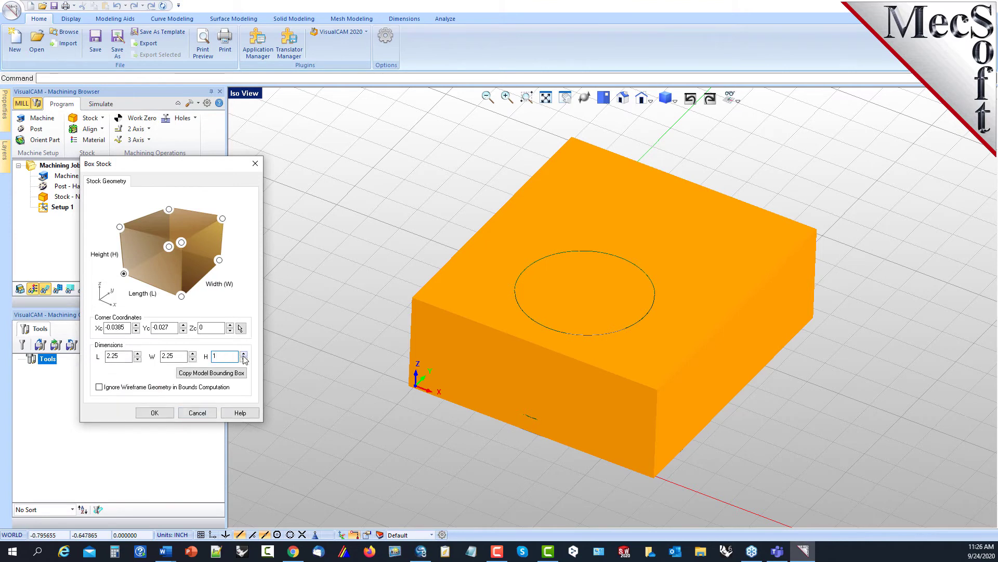
click(156, 412)
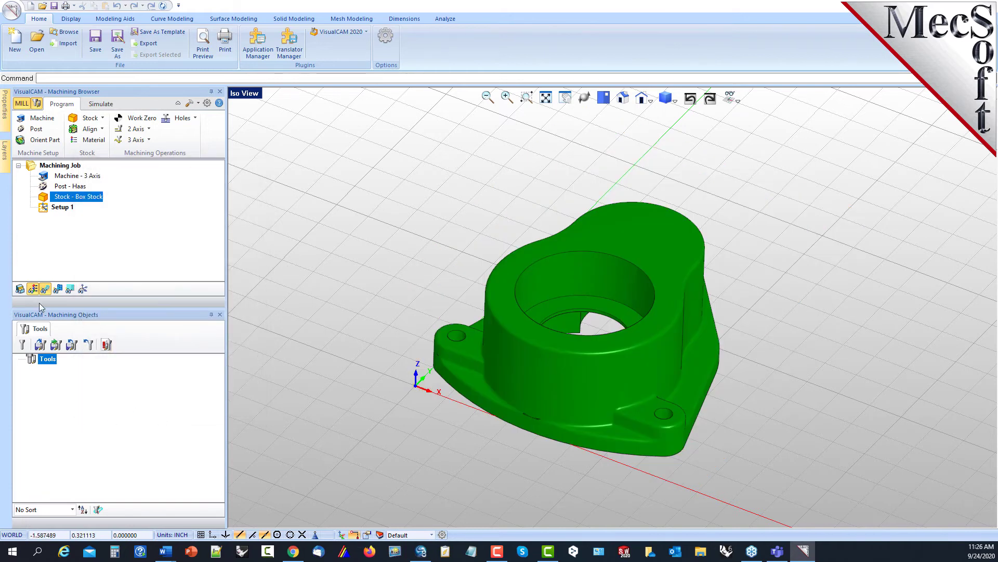
drag(87, 308, 88, 338)
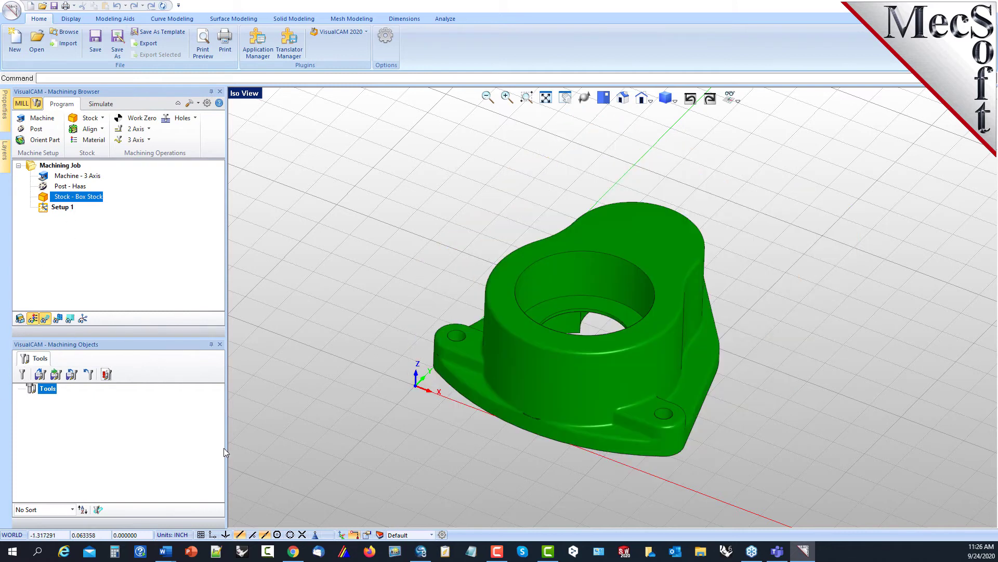
Show the box stock around the part and turn off its material texture display
click(46, 319)
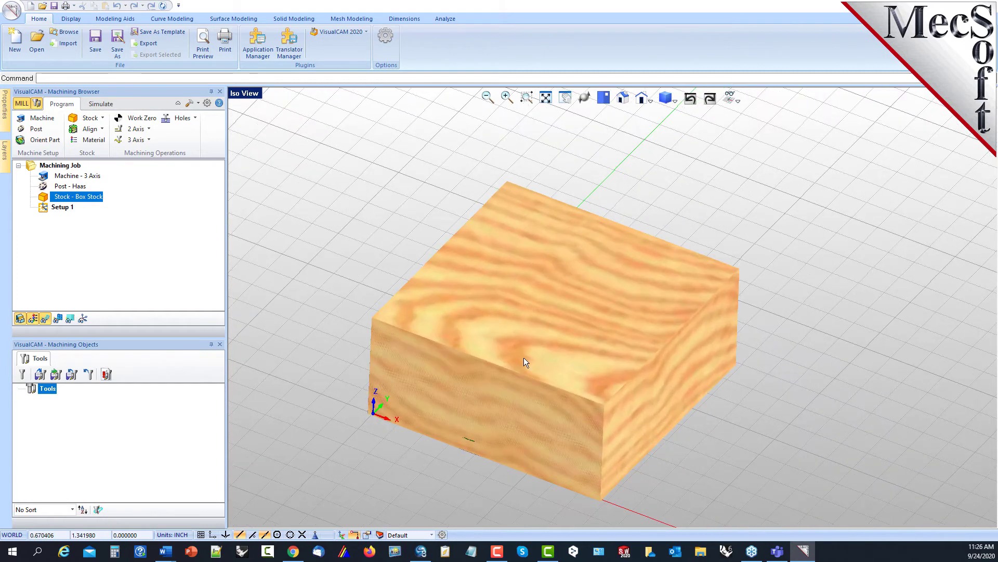
scroll(523, 357, up, 5)
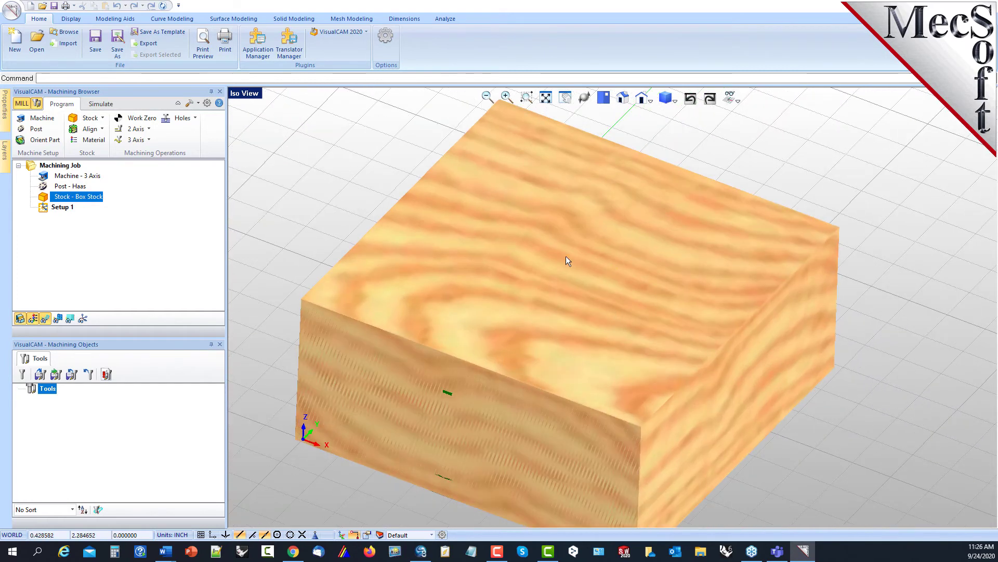
click(32, 318)
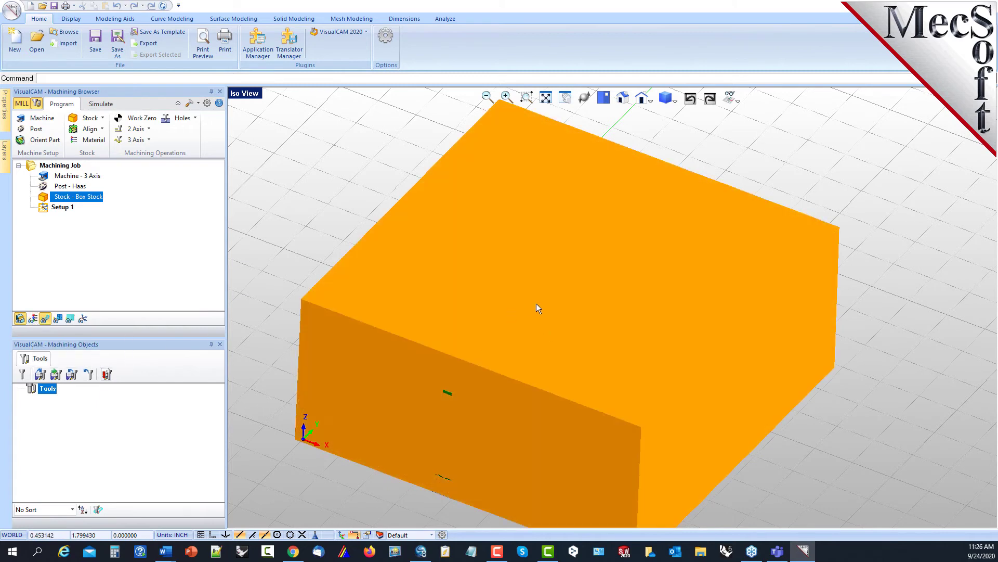
scroll(536, 304, down, 4)
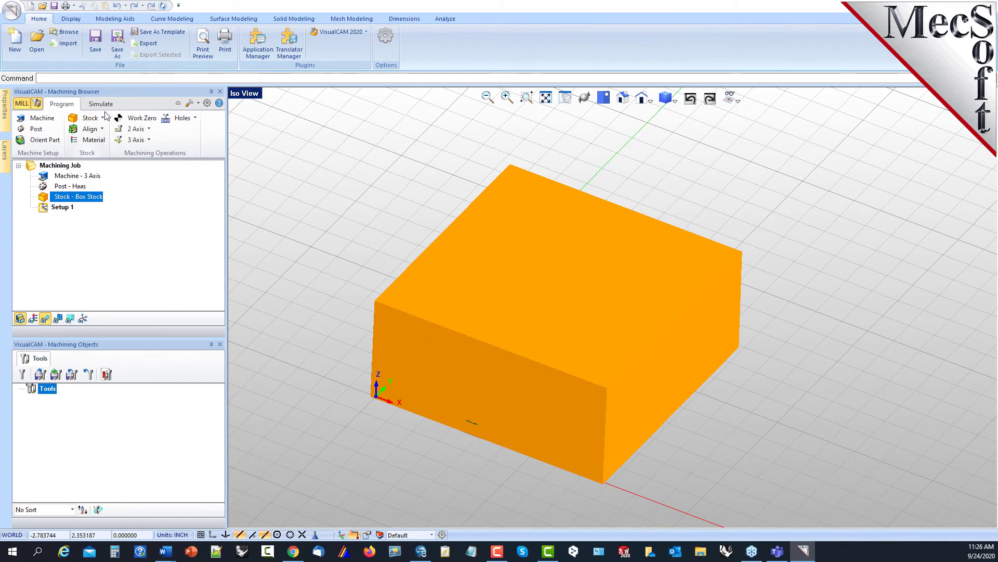
Set the stock model display transparency in the CAM preferences to about two thirds of the way toward Transparent
click(207, 103)
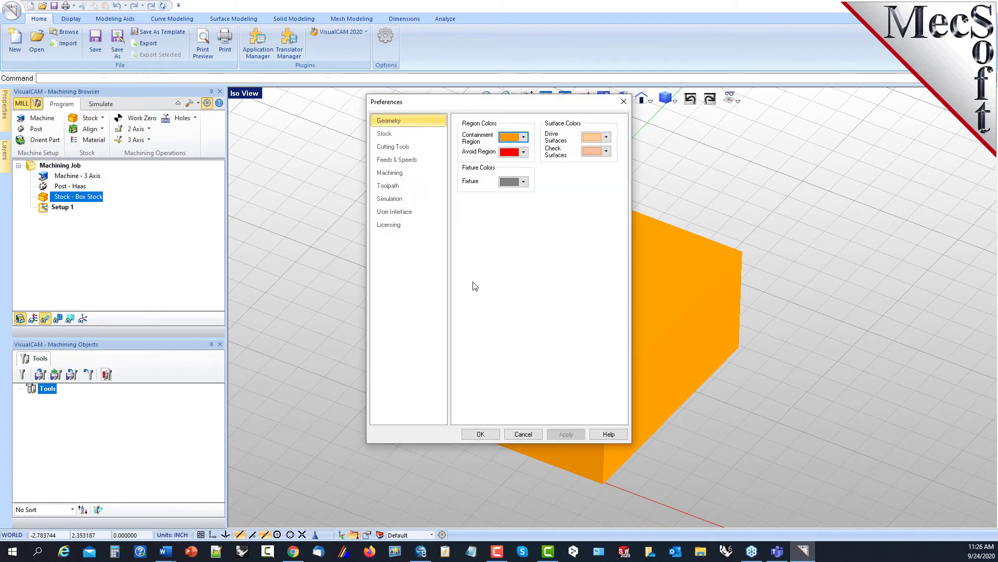
click(410, 134)
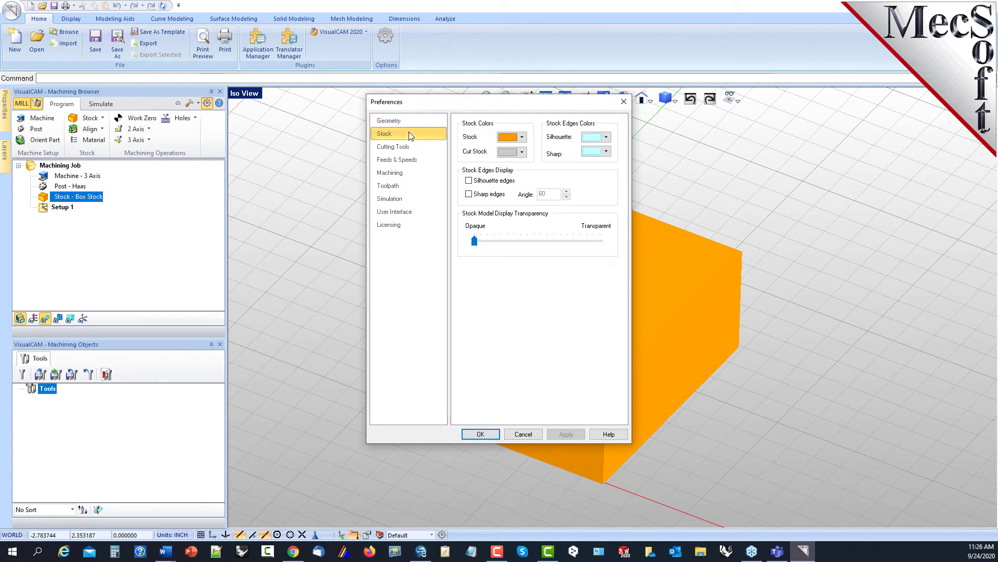
drag(477, 244, 556, 249)
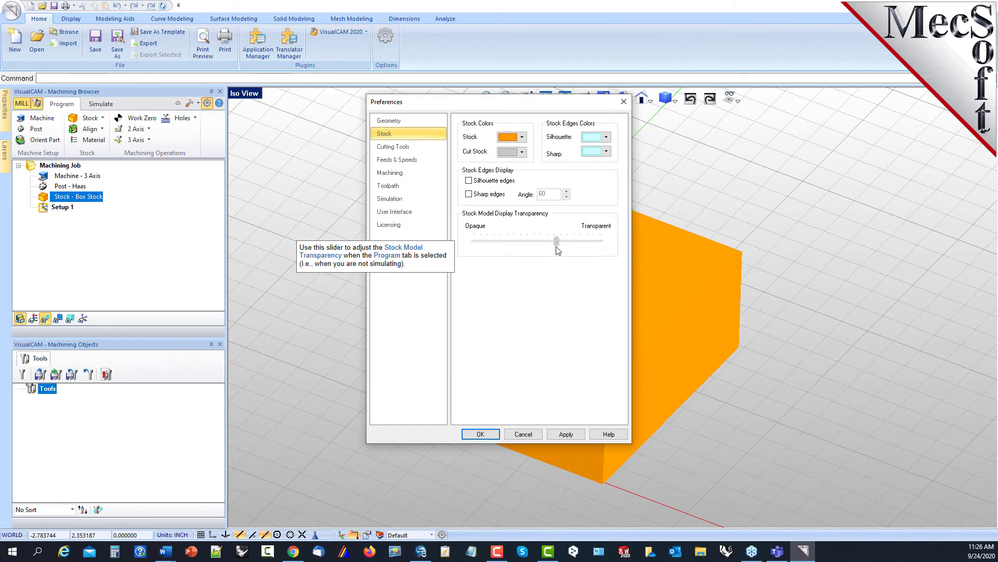
click(481, 434)
mouse_move(569, 401)
right_down()
mouse_move(581, 345)
mouse_move(587, 418)
mouse_move(582, 383)
mouse_move(577, 393)
right_up()
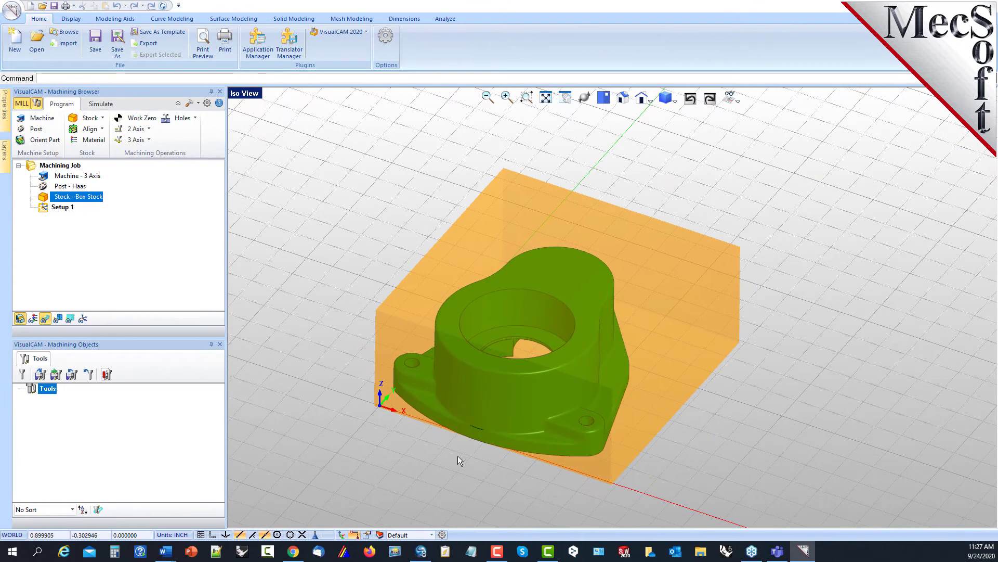
scroll(461, 454, up, 1)
scroll(461, 452, up, 1)
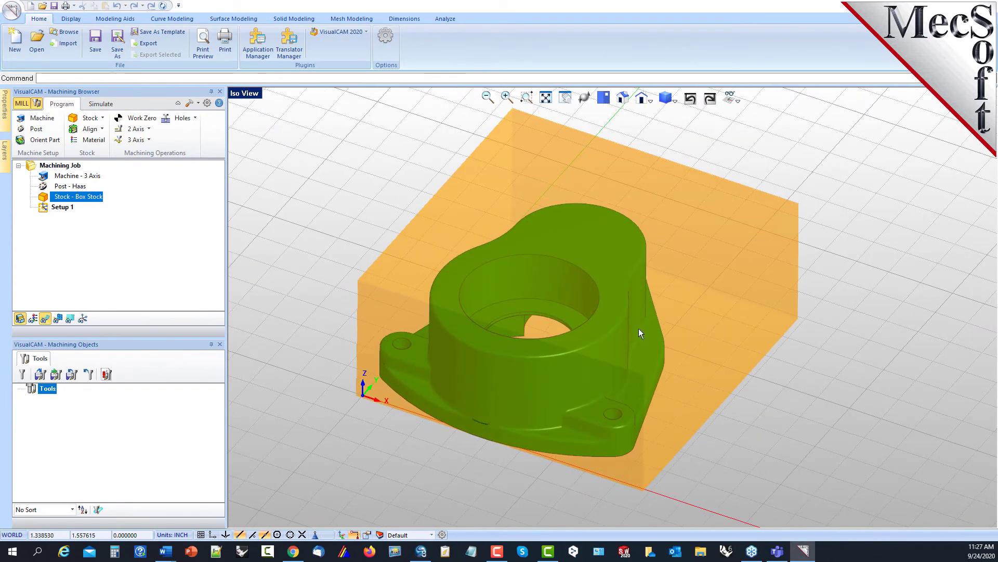
Align the stock about the part with Z alignment Bottom and XY alignment Center
click(102, 129)
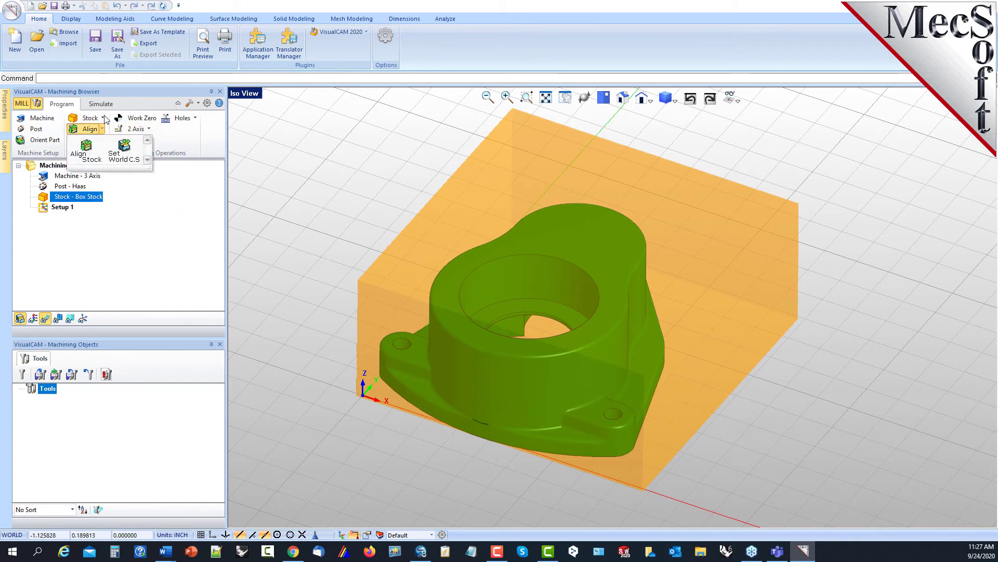
click(206, 229)
click(102, 132)
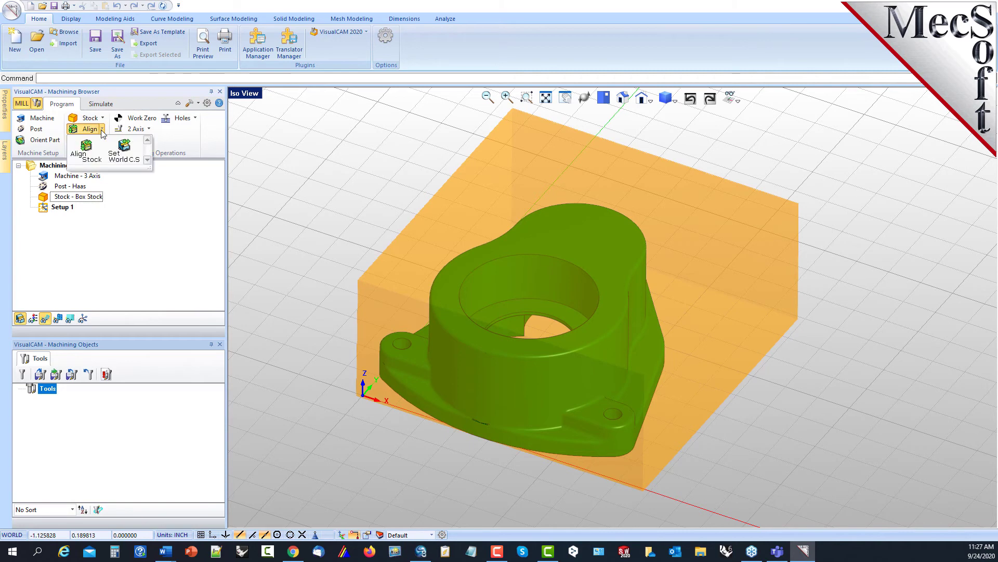
click(94, 157)
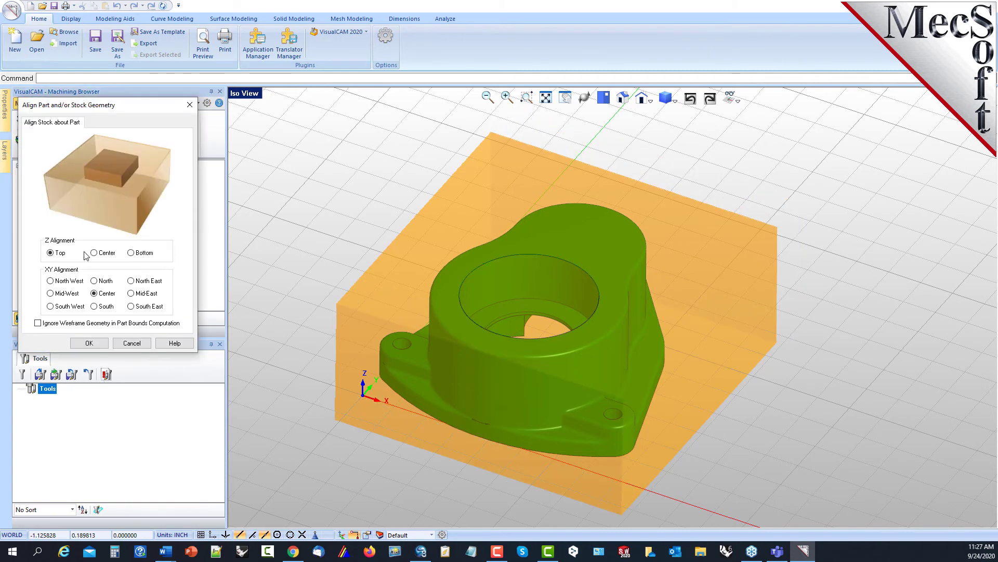
click(132, 253)
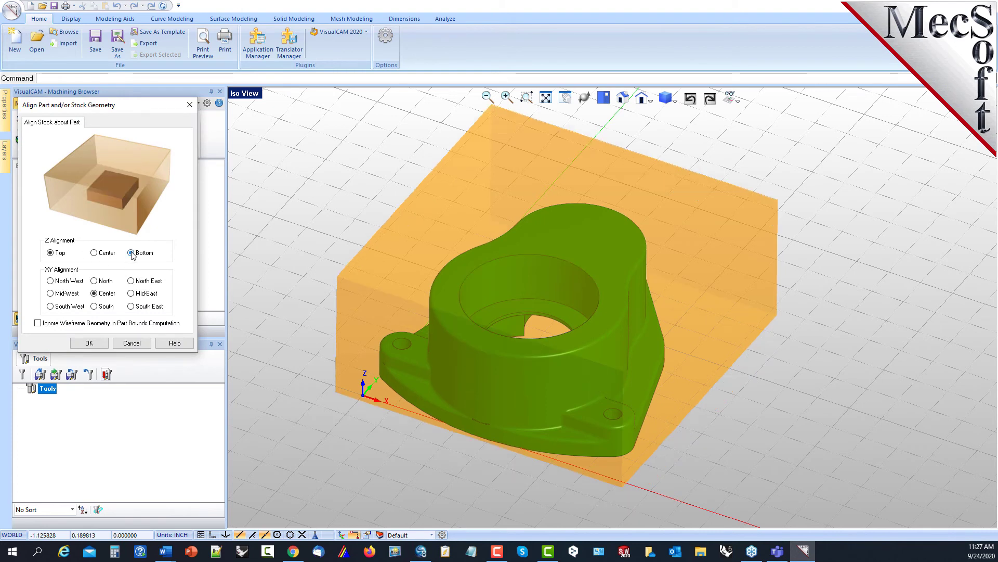
right_drag(451, 471, 457, 277)
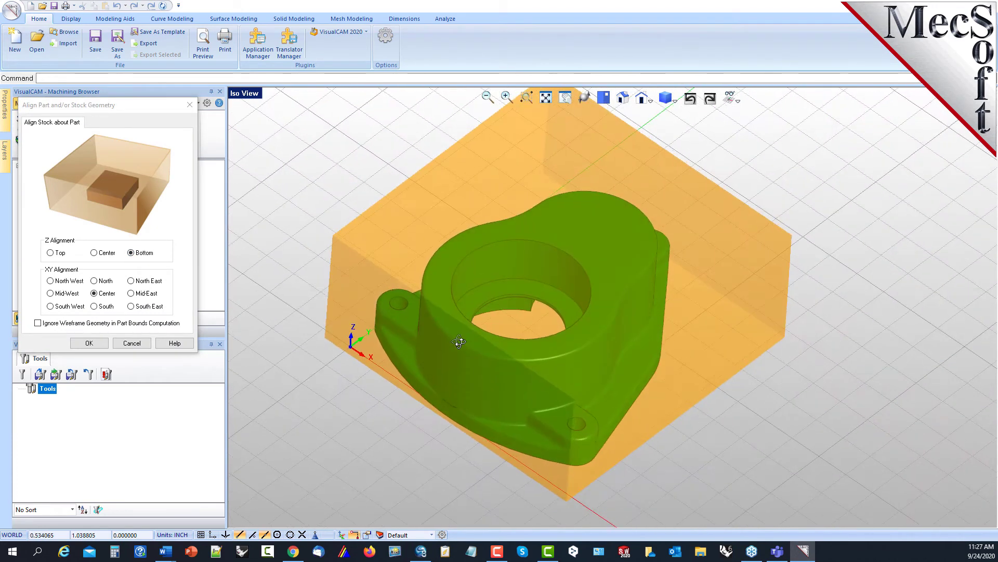
click(94, 294)
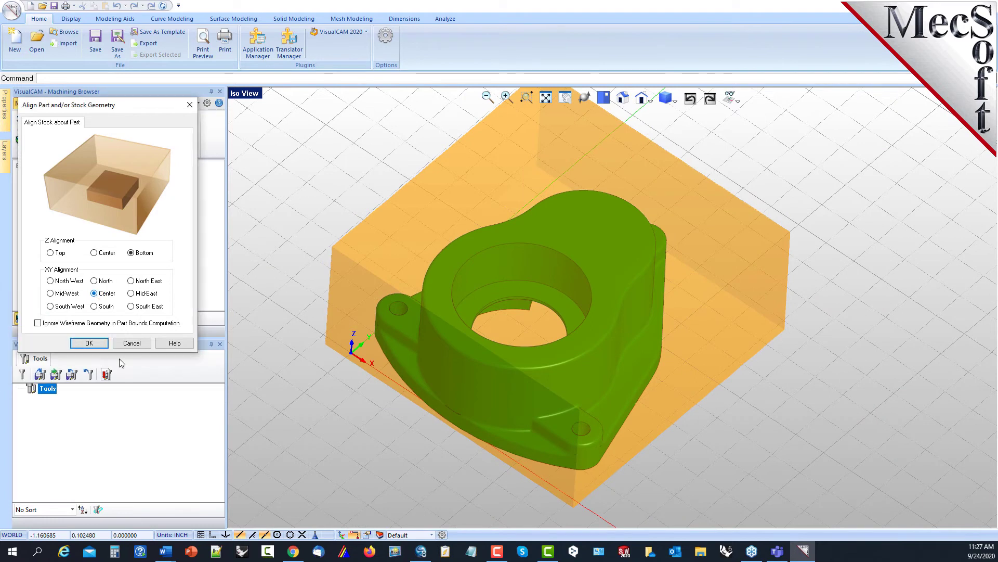
click(96, 343)
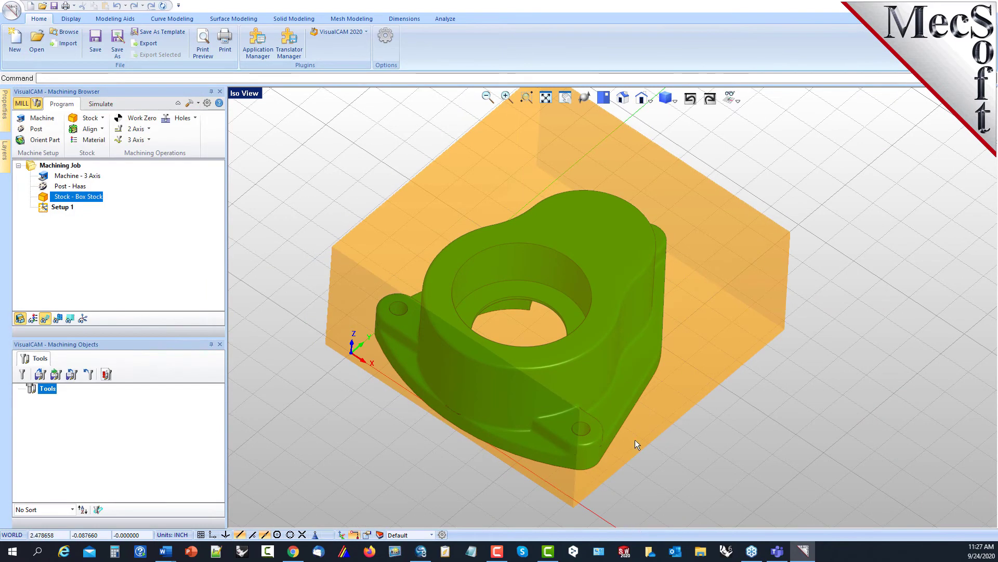
Check the stock's alignment around the part in a four-view layout and return to a single maximized Iso view
click(254, 93)
click(283, 216)
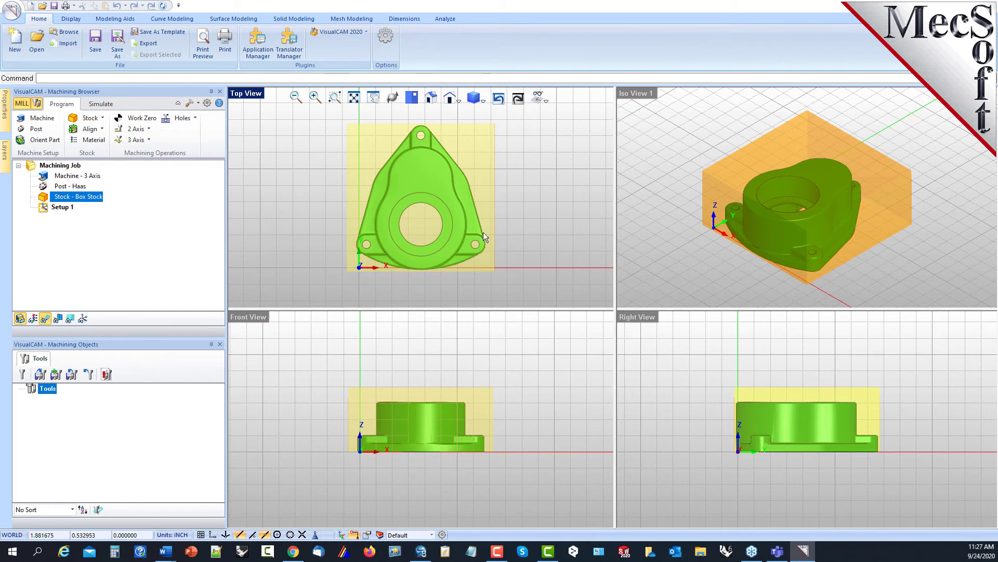
double_click(646, 95)
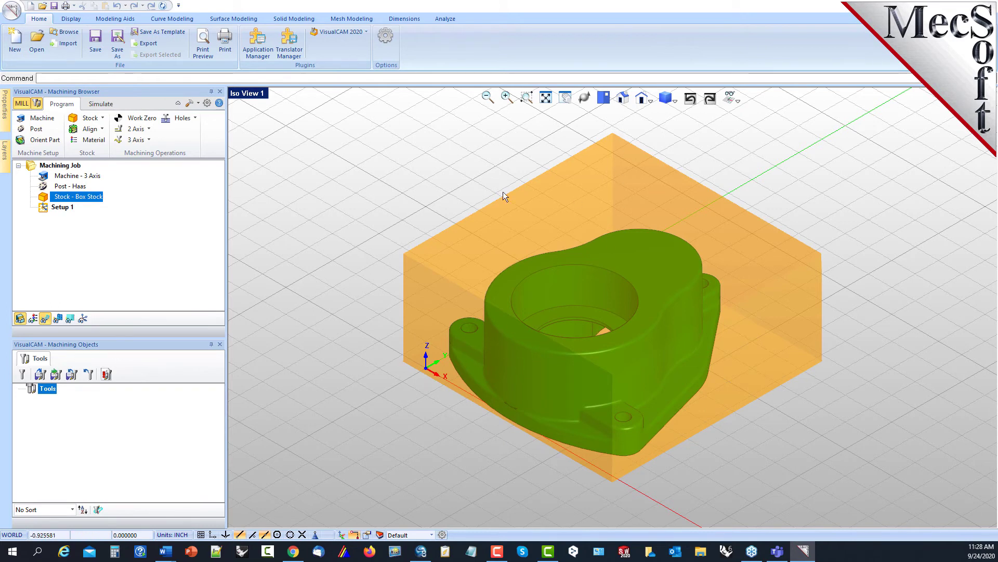
Set the world coordinate system origin to the stock box at the Lowest Z face, South West corner
click(99, 129)
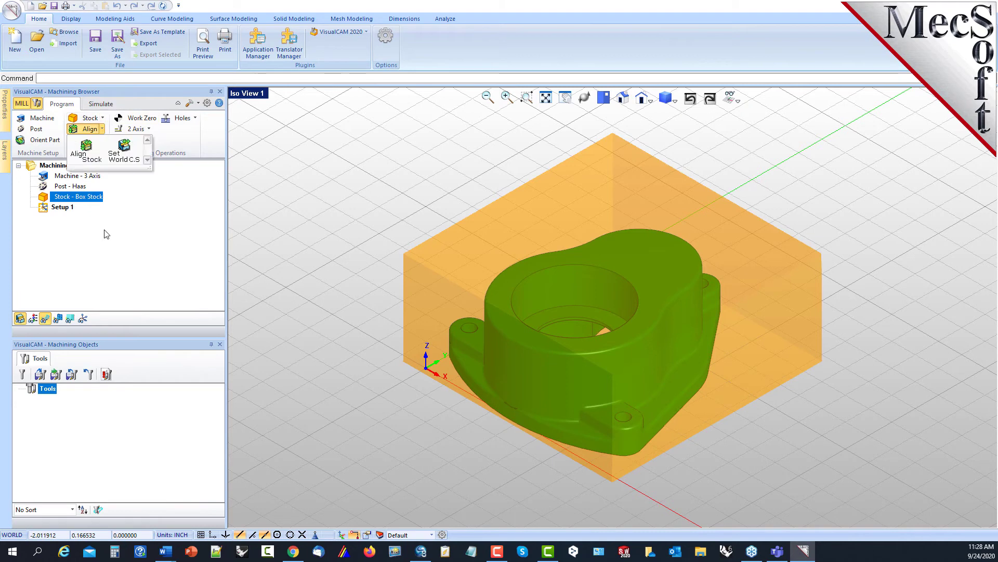
click(130, 153)
drag(124, 110, 237, 158)
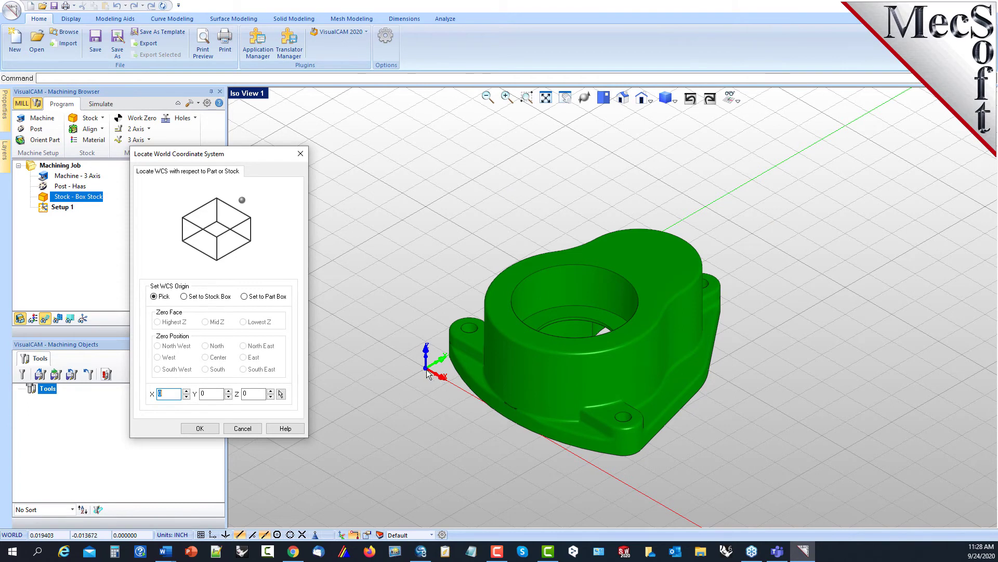
click(184, 297)
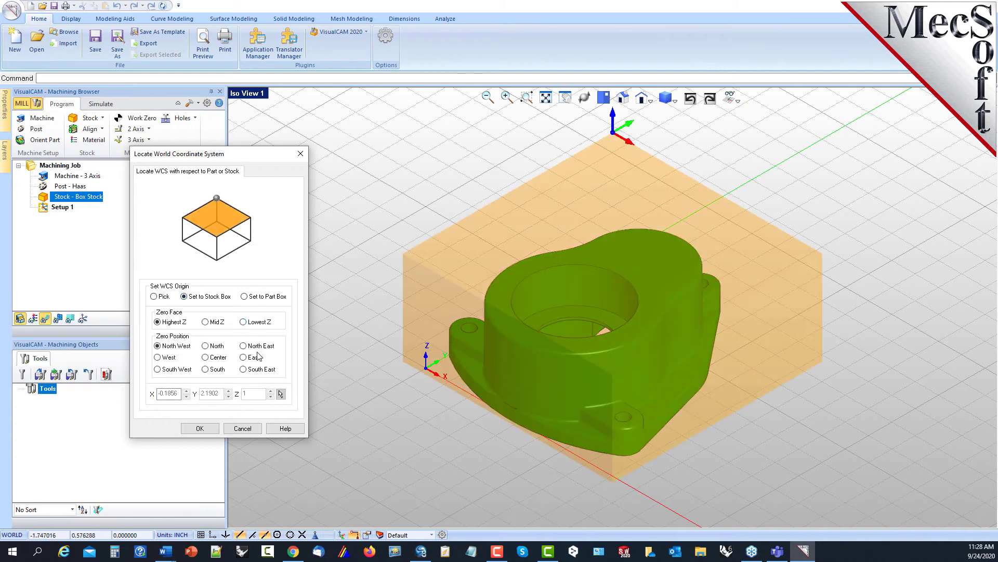
click(243, 323)
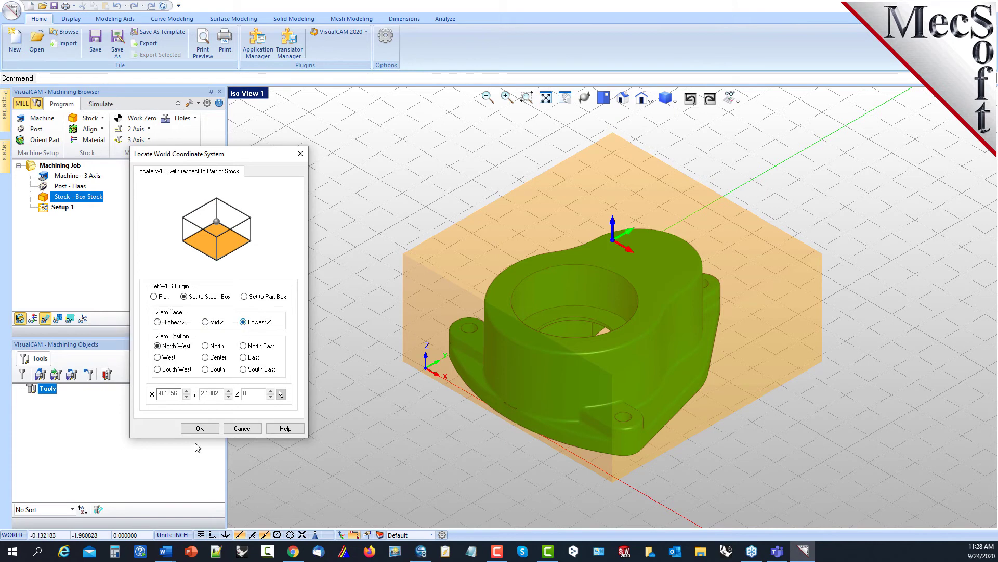
click(158, 369)
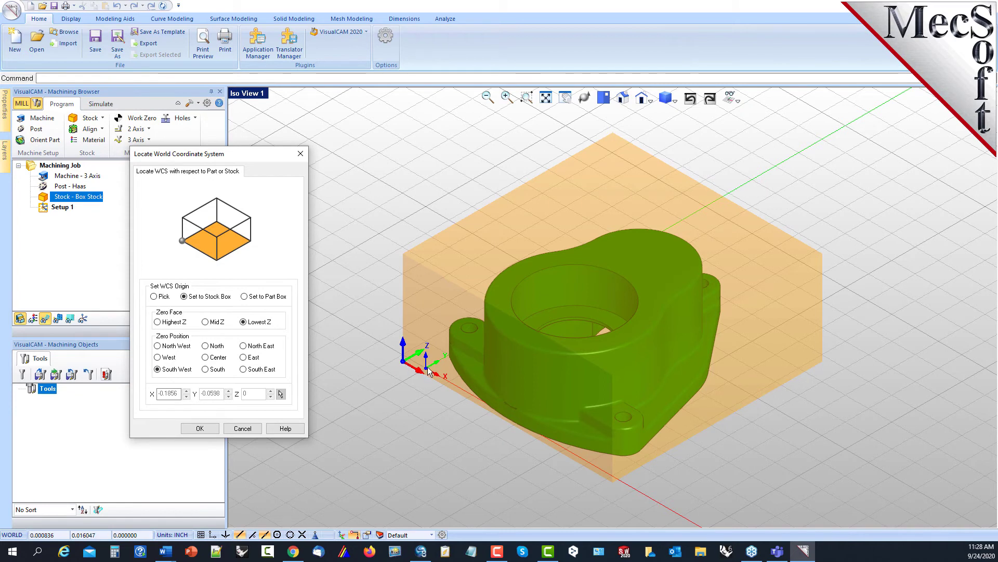
click(200, 429)
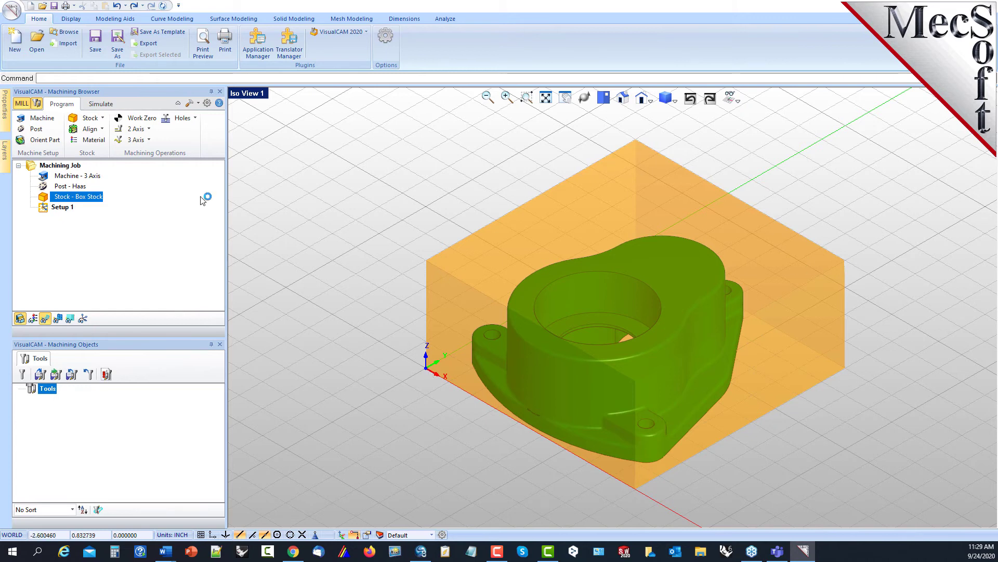
Generate a Work Zero on the stock box at the Highest Z face, South West corner, and display its axes
click(145, 120)
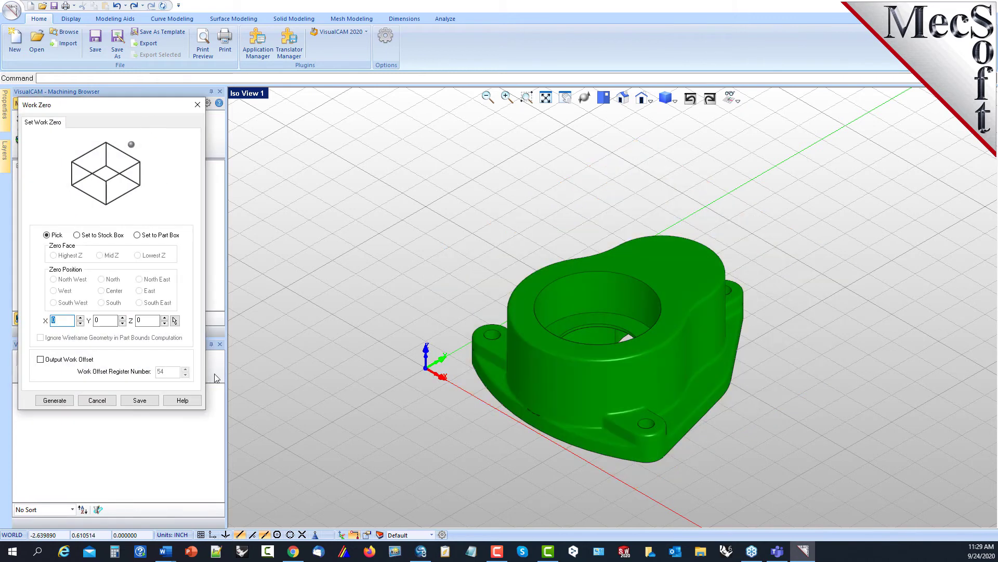
click(77, 235)
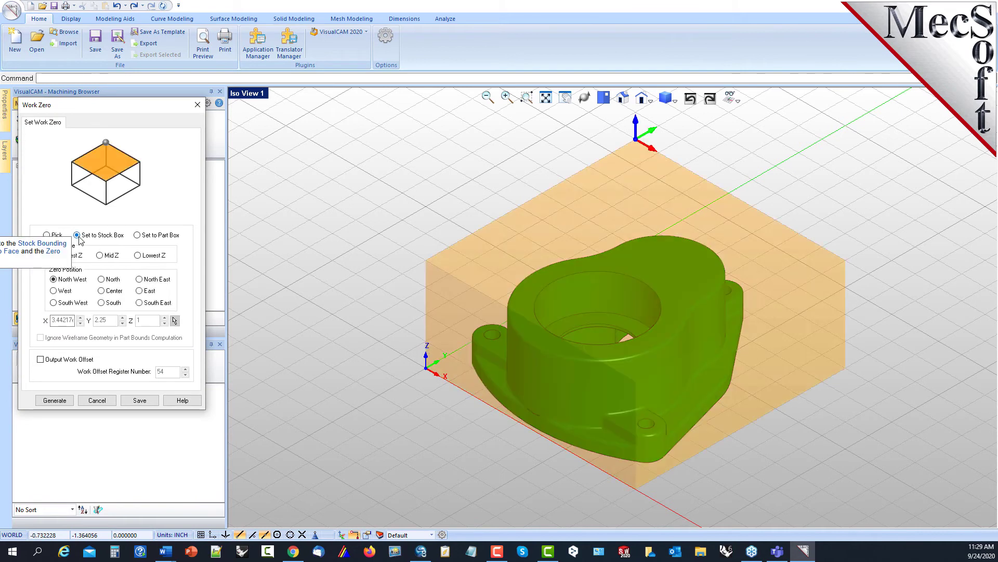
click(54, 303)
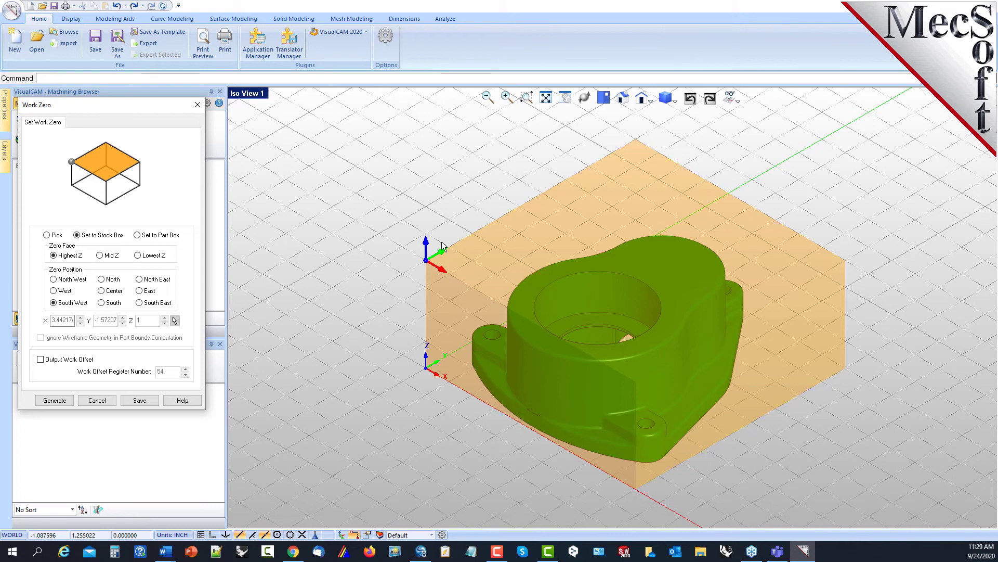
click(50, 400)
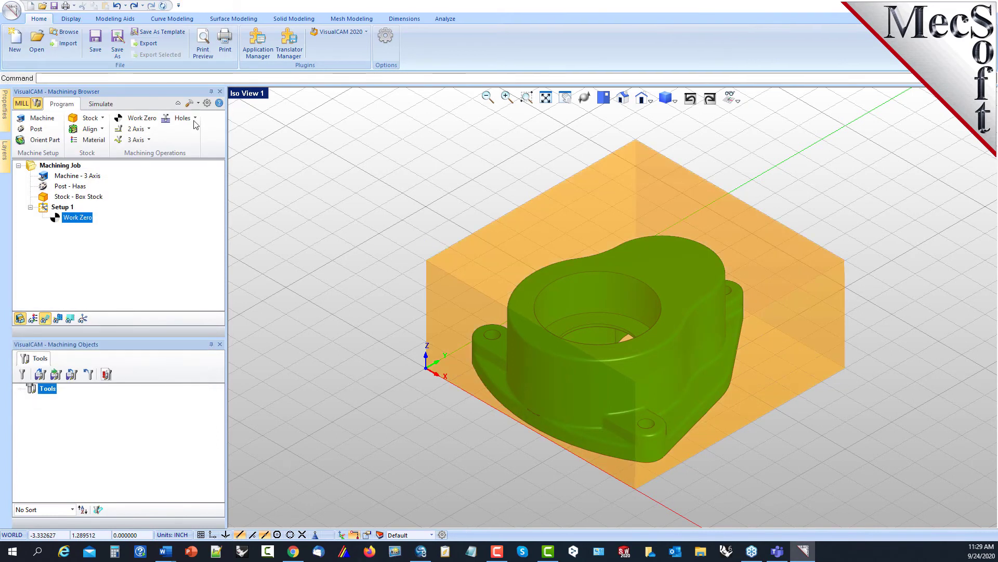
click(83, 319)
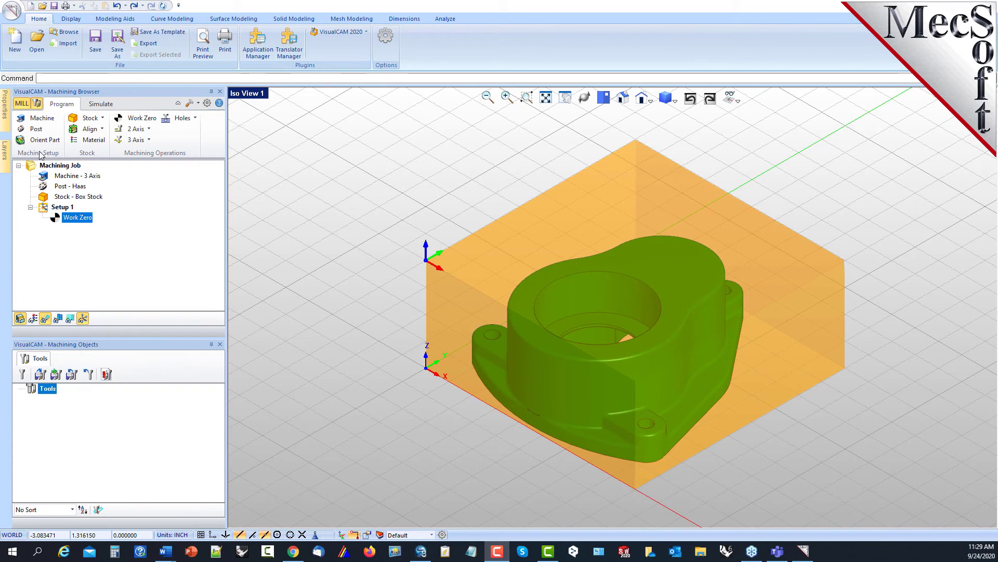
Assign ALUMINUM - 6061 from the FeedsSpeedsDataINCH.xml material file as the stock material
click(94, 140)
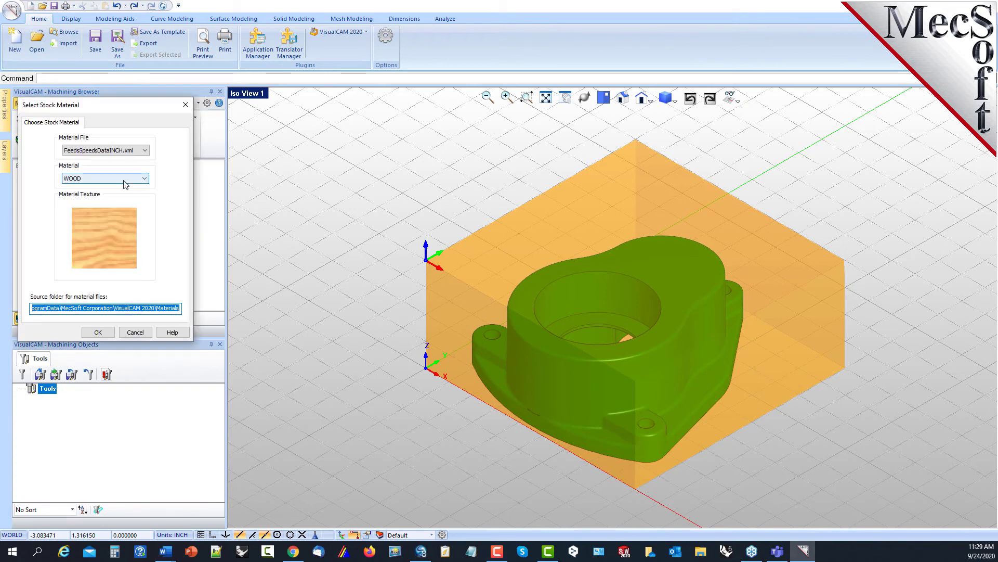
drag(148, 104, 291, 101)
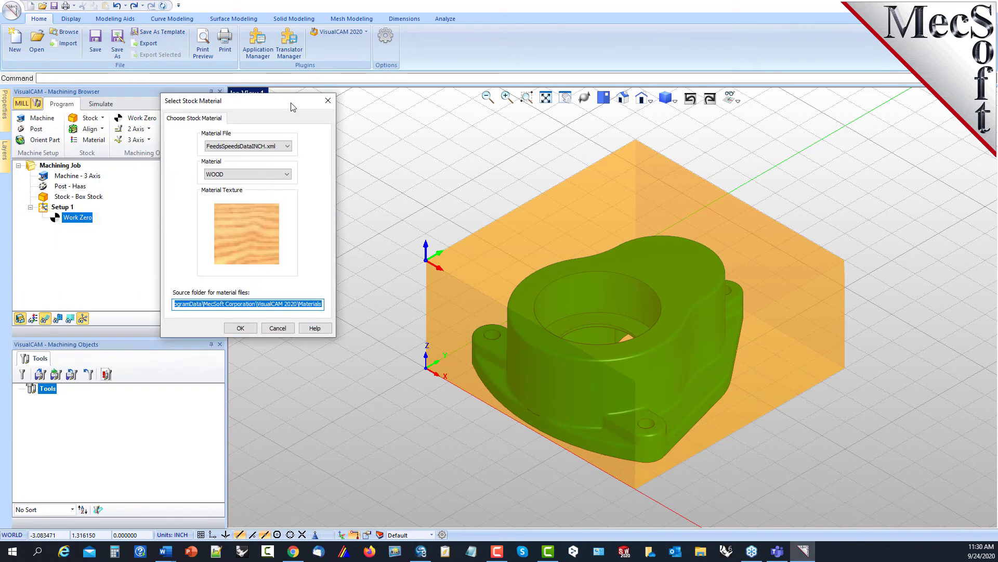
click(287, 174)
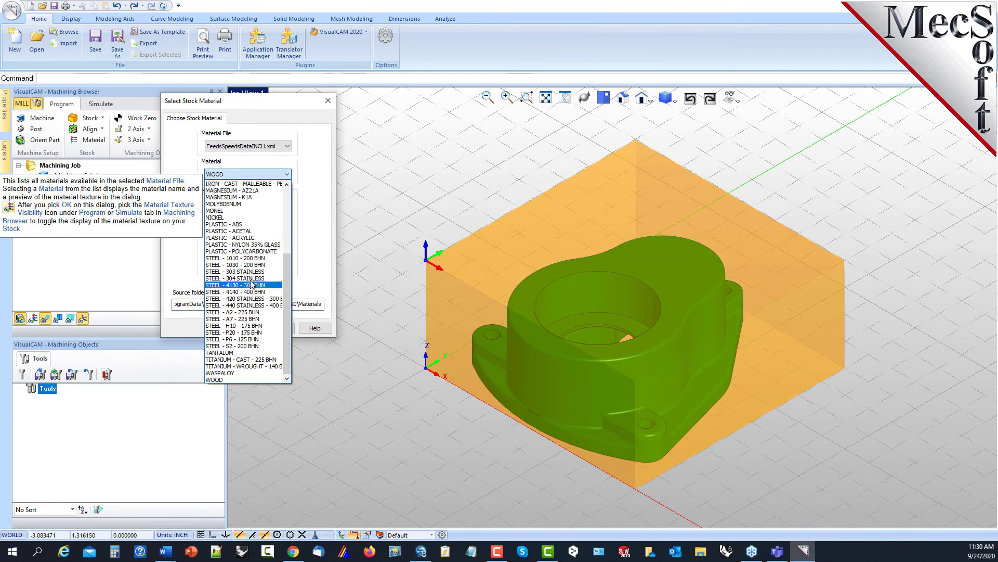
scroll(266, 196, up, 1)
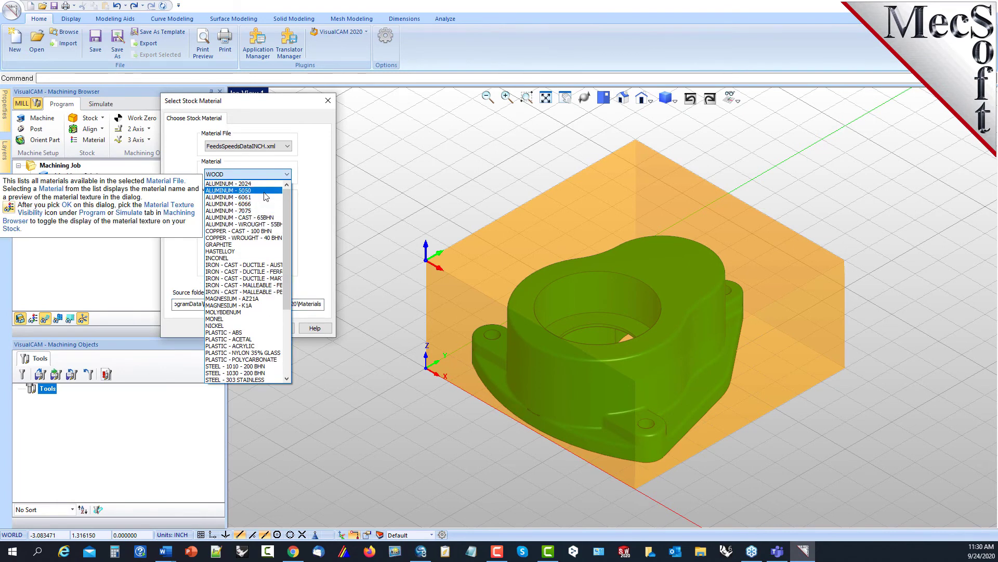
click(257, 198)
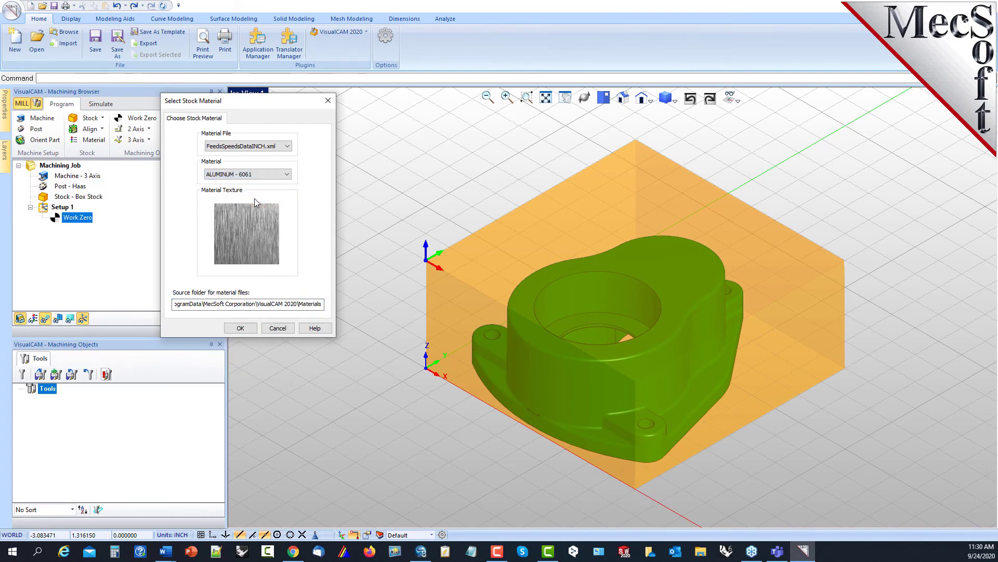
click(241, 328)
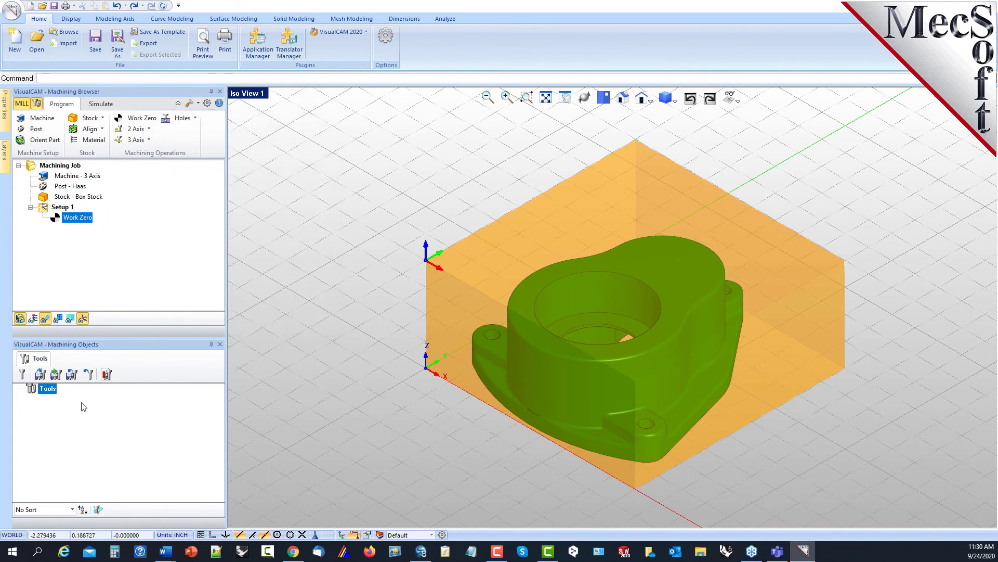
Review the stock material settings and accept ALUMINUM - 6061 from the FeedsSpeedsDataINCH.xml file
click(89, 140)
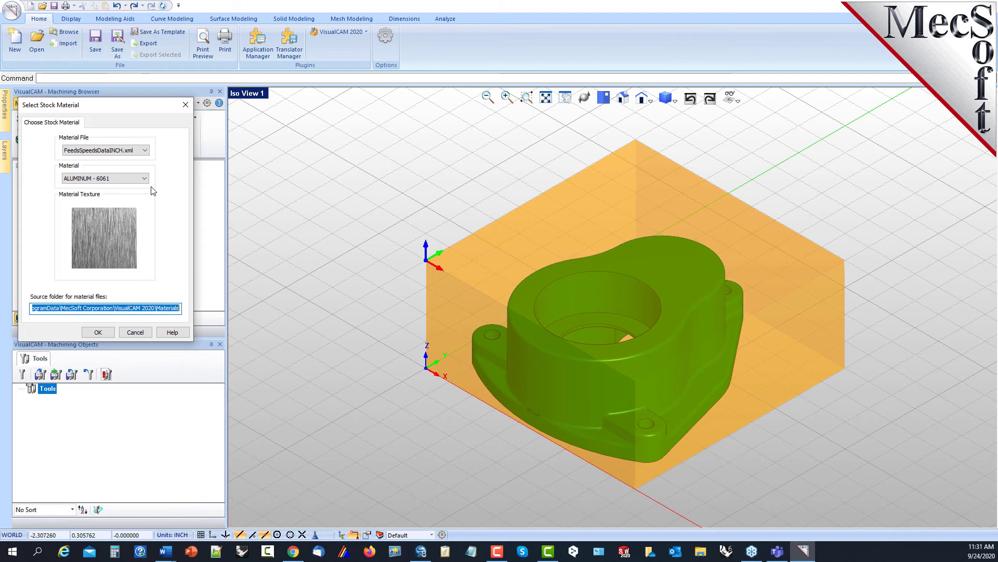
click(104, 334)
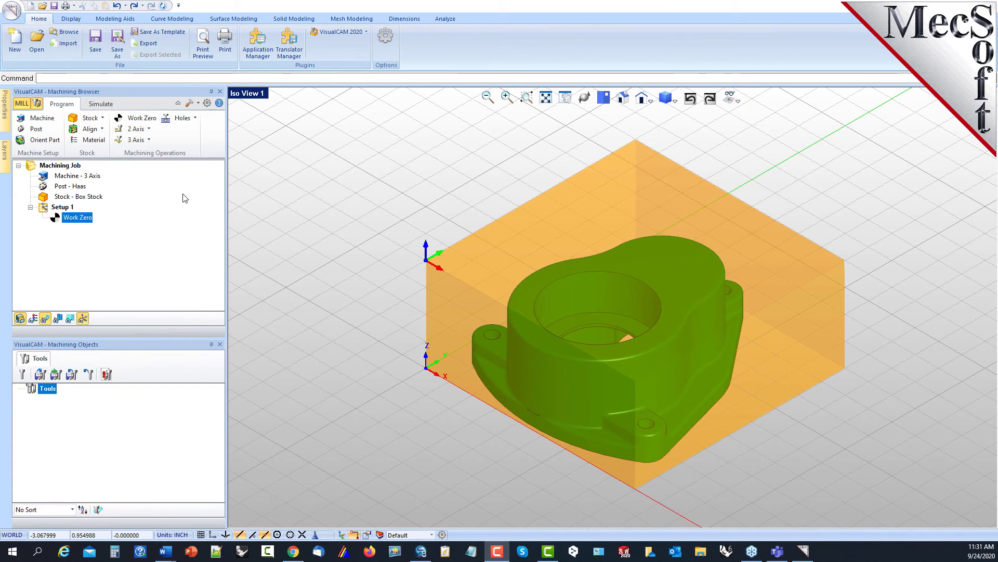
Look through the available 2 Axis, 3 Axis and Holes machining operations
click(149, 130)
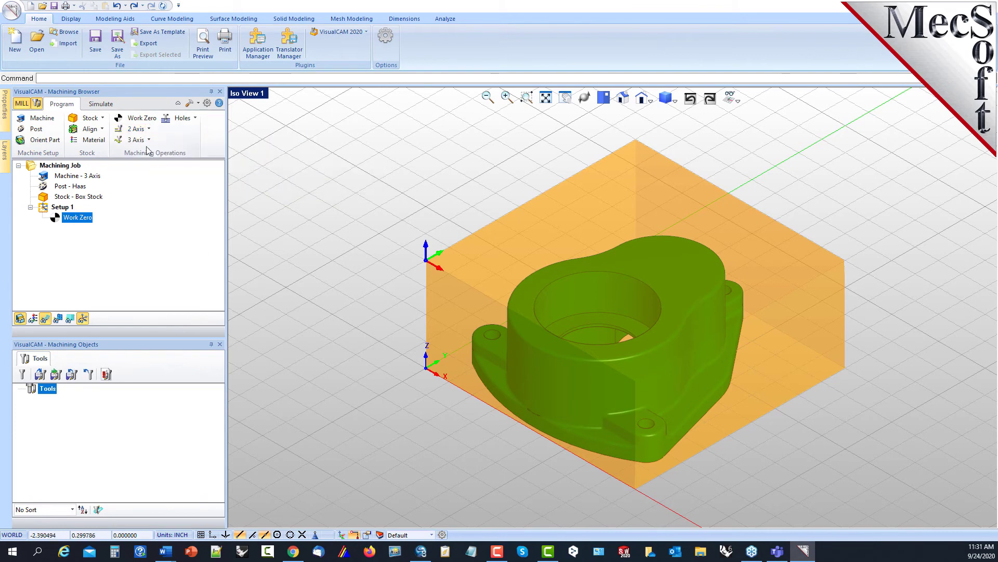
click(131, 139)
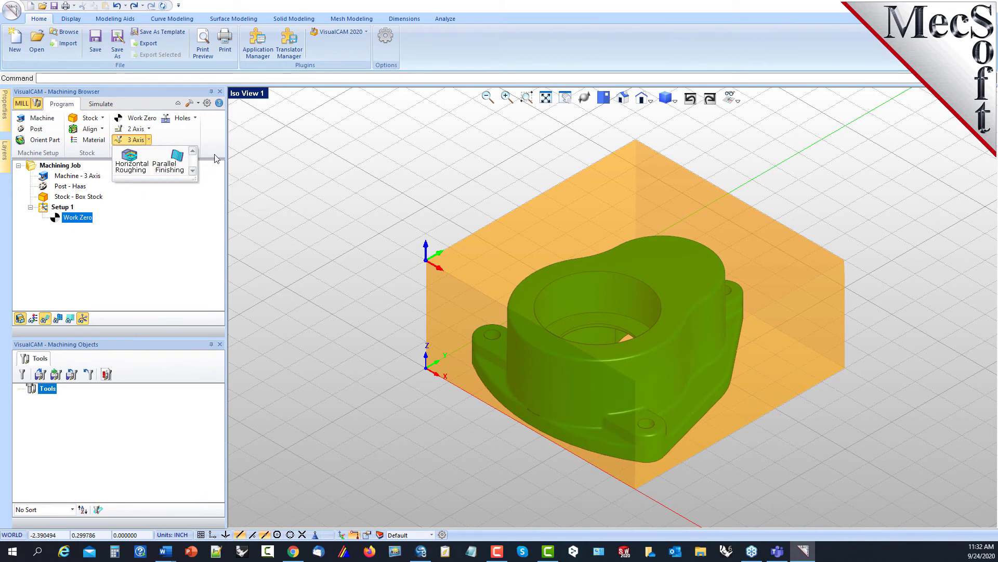
click(195, 117)
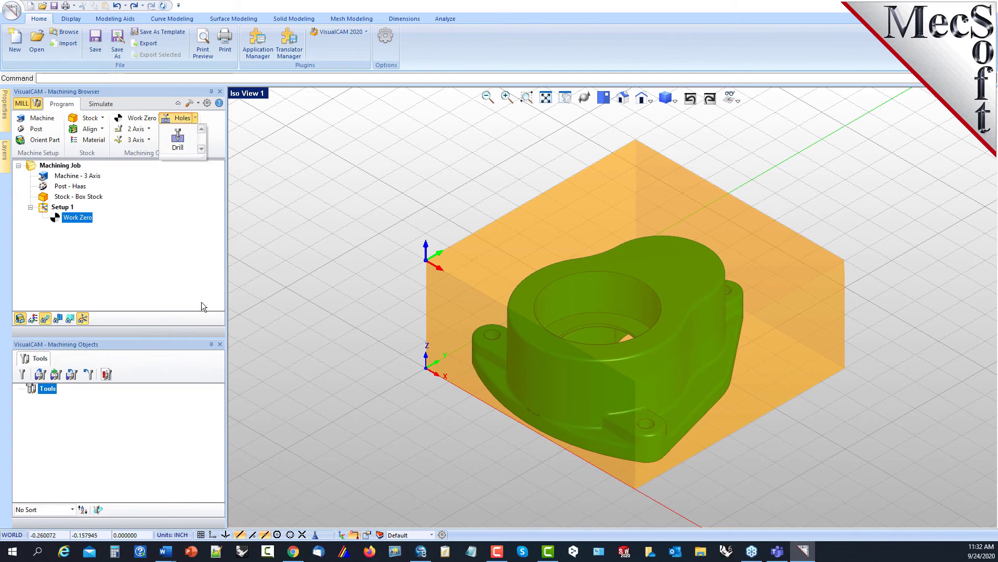
click(217, 135)
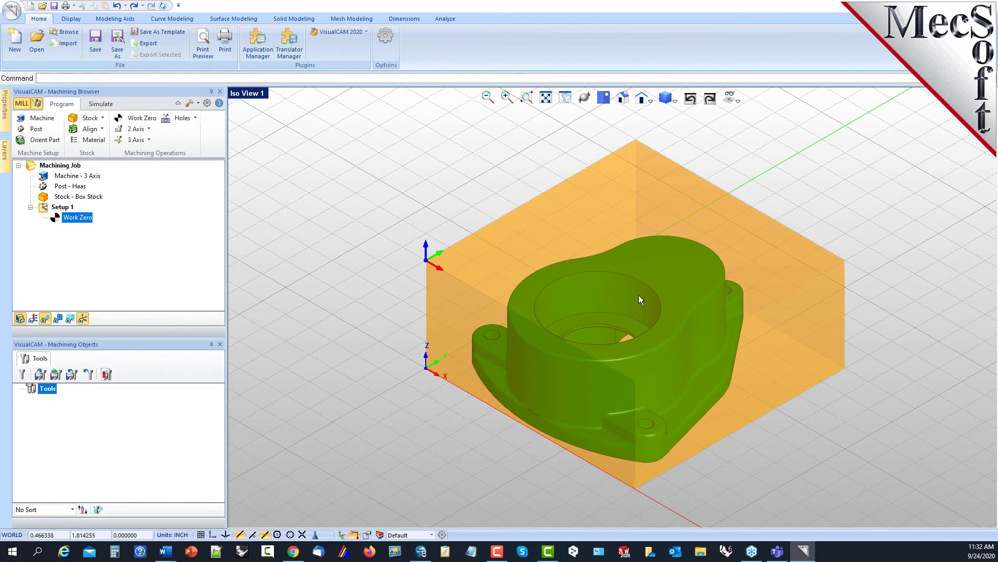
click(148, 129)
click(176, 133)
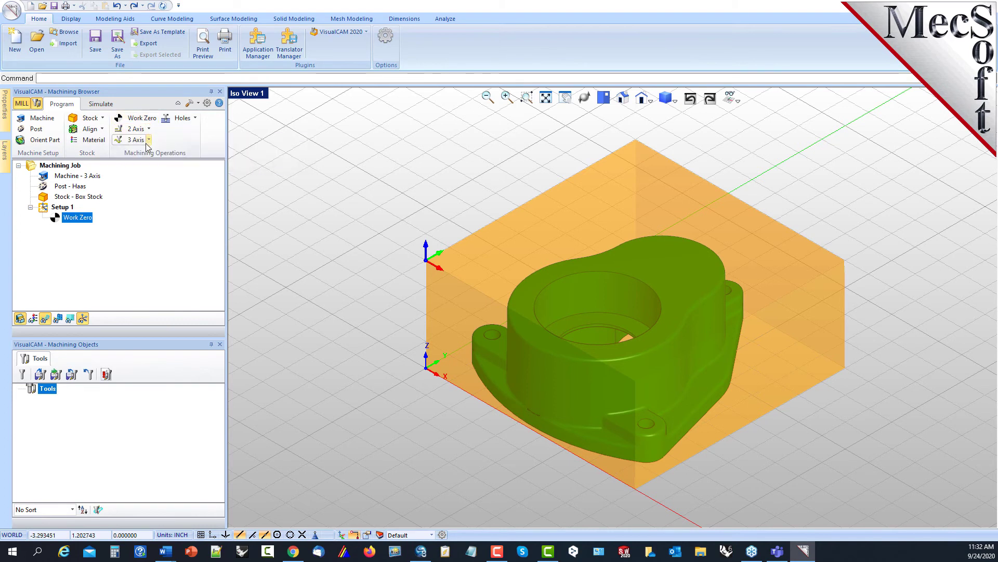
Start a 3 Axis Horizontal Roughing operation with the .375 4FL ( 2.550 Loc ) tool
click(149, 139)
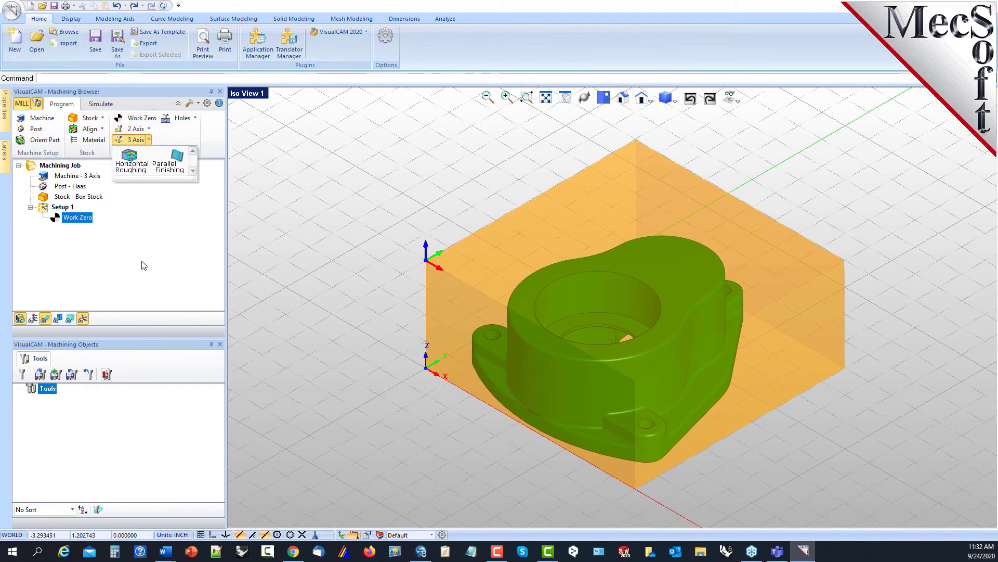
click(131, 164)
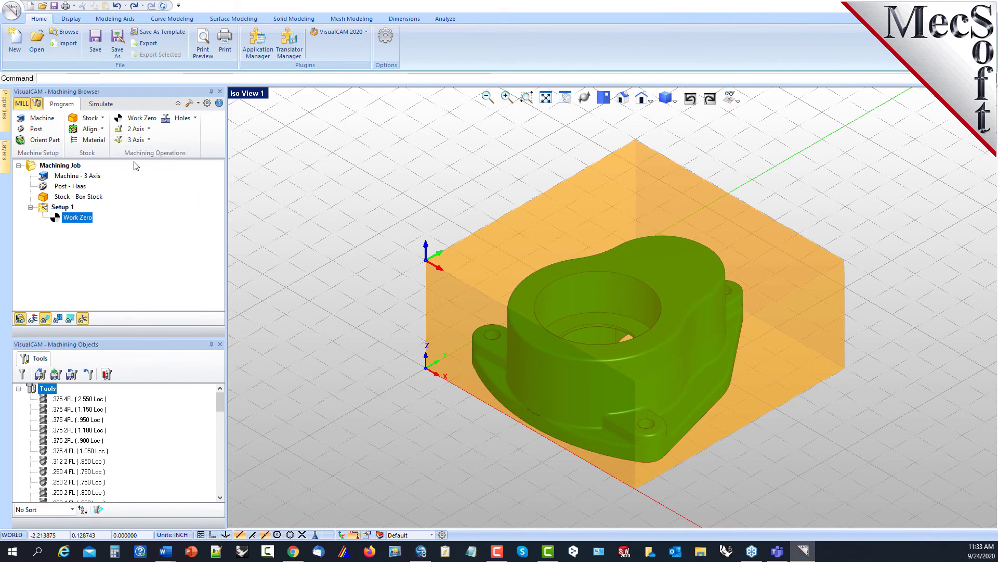
drag(276, 107, 261, 138)
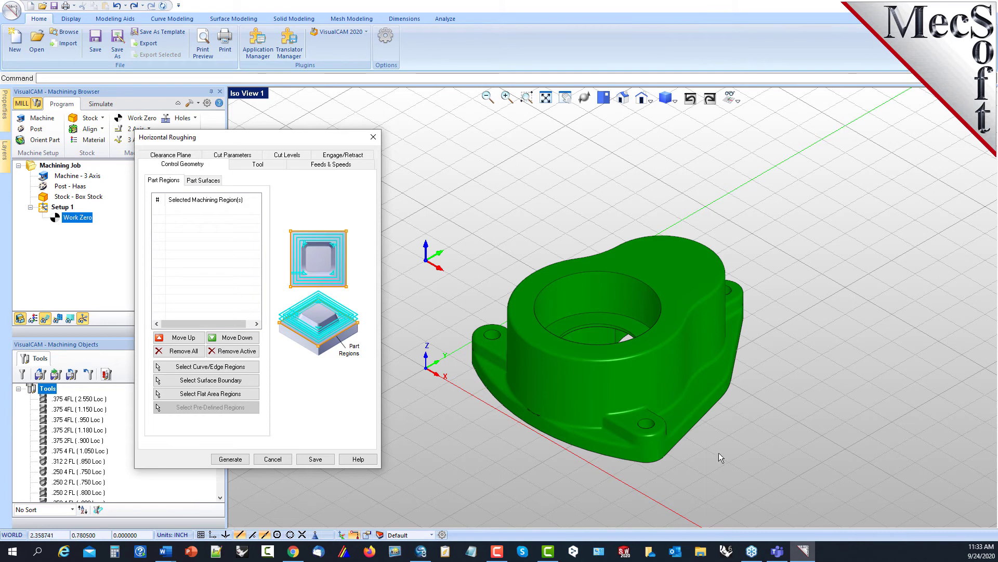
click(255, 165)
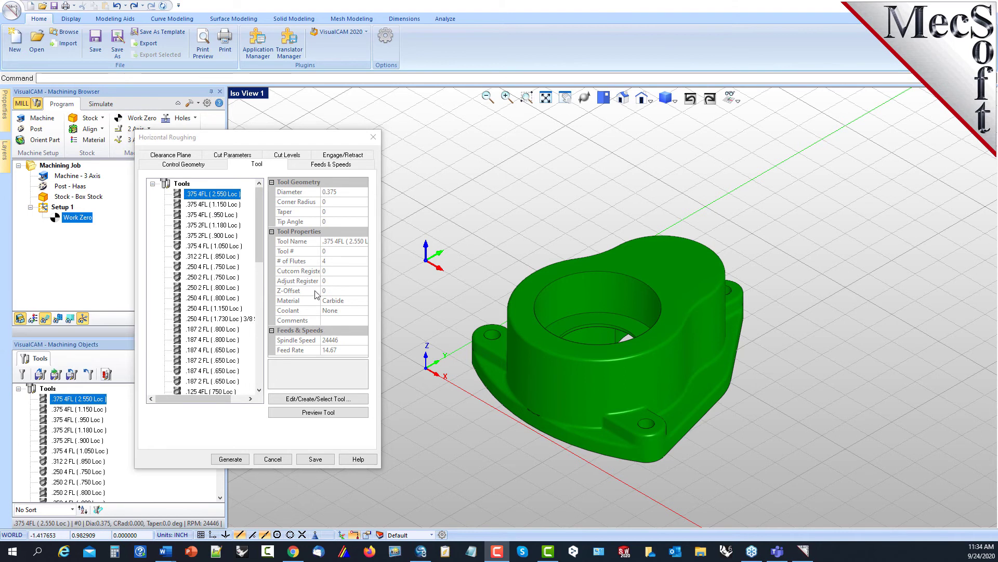
Check the roughing operation's feeds and speeds, clearance plane definition and cut transfer method
click(323, 164)
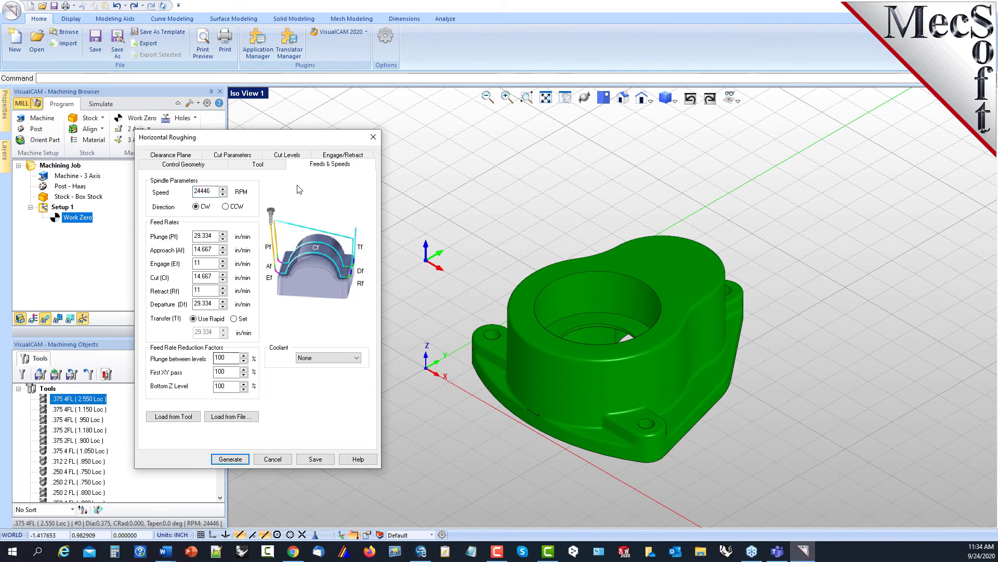
click(179, 156)
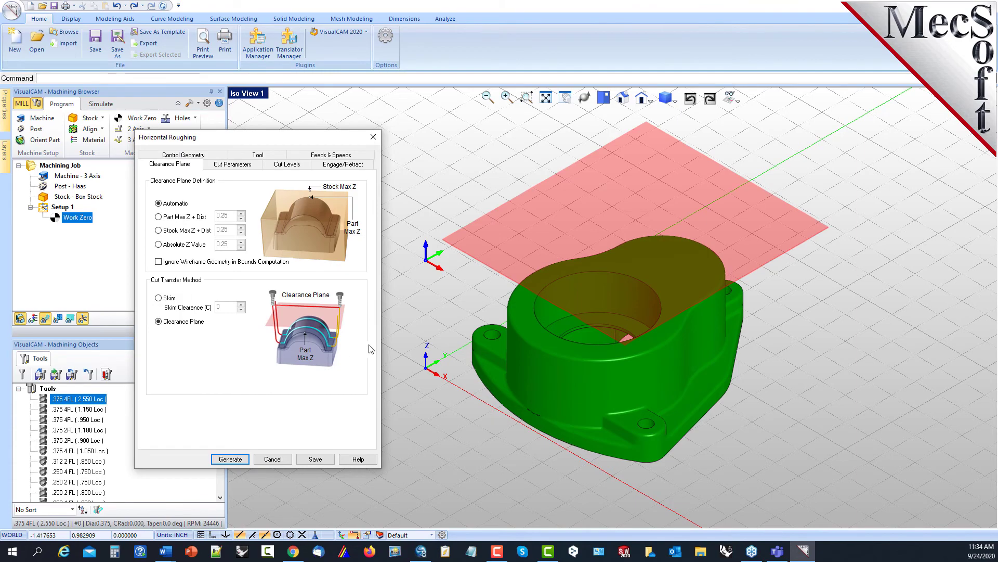
right_drag(556, 368, 621, 398)
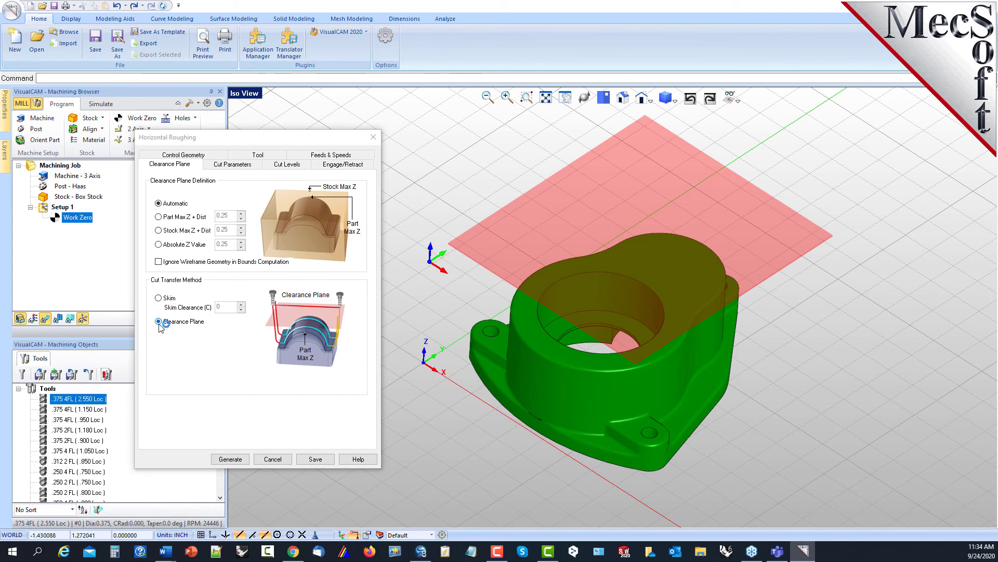
mouse_move(161, 327)
Set the start point of the cavity/pocket regions cut pattern to Outside in the roughing operation's cut parameters
click(233, 164)
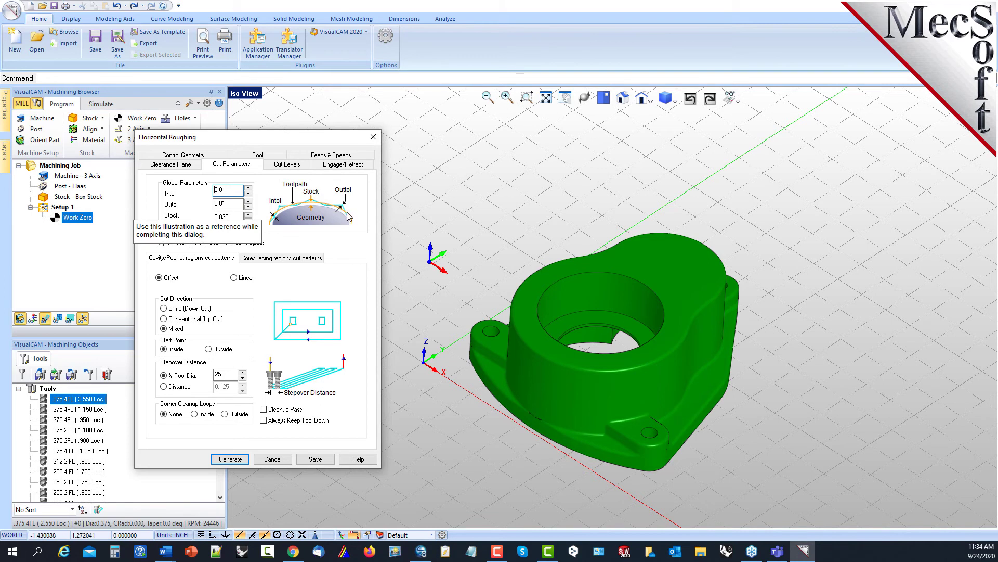
mouse_move(232, 220)
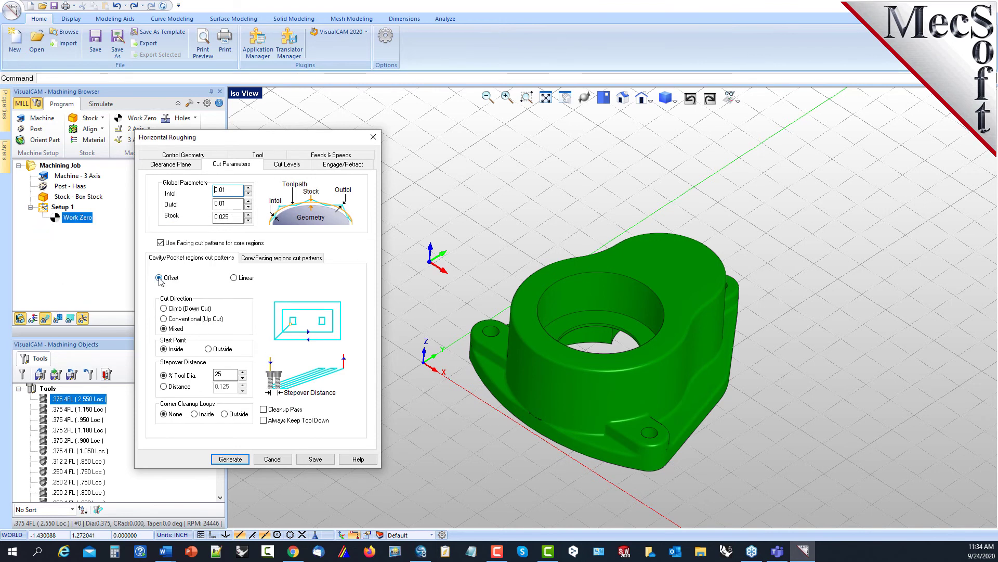
mouse_move(160, 281)
mouse_move(164, 329)
click(209, 349)
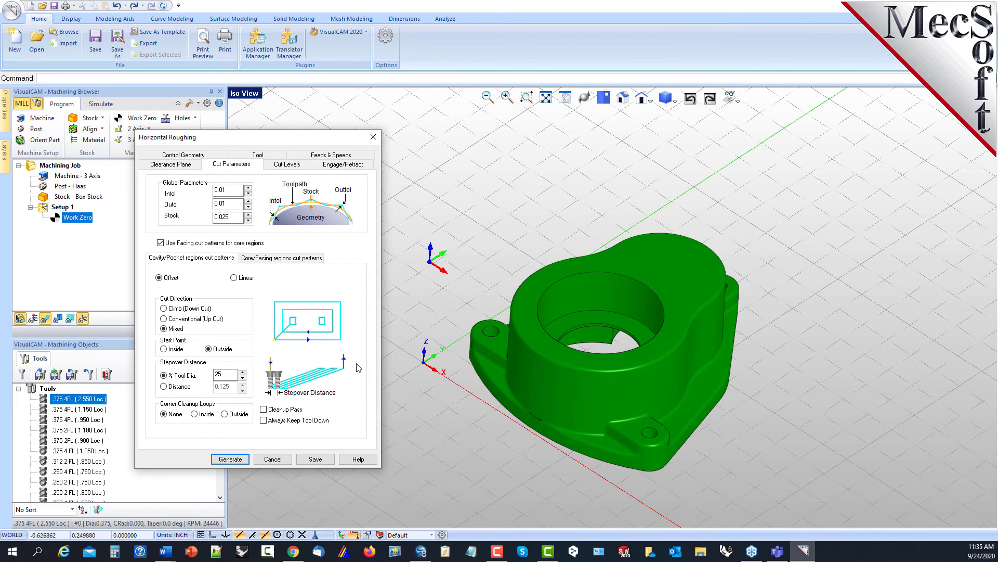
Review the core/facing cut pattern, cut levels and engage/retract settings, and generate the Horizontal Roughing toolpath
click(270, 258)
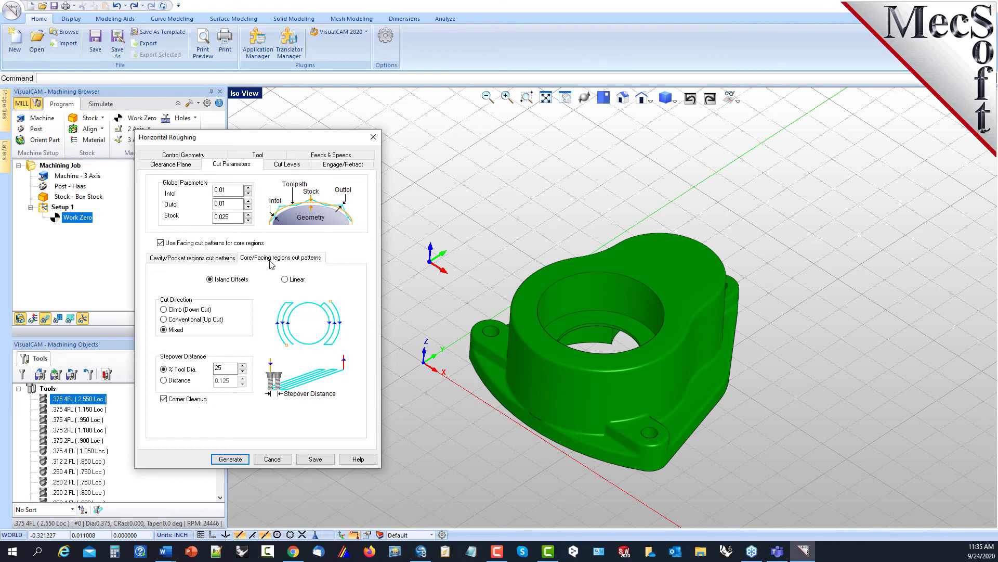
click(208, 259)
click(288, 166)
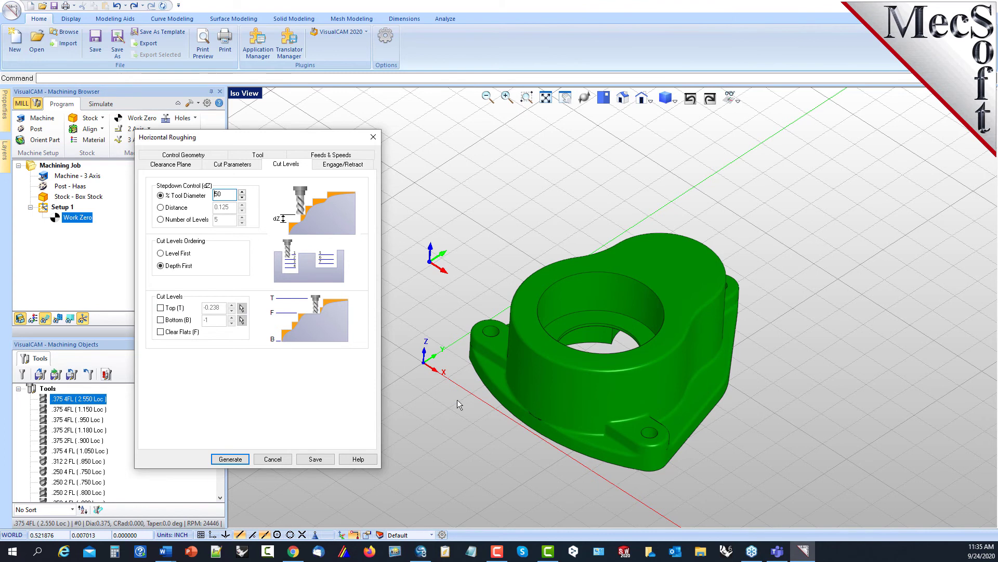
click(343, 165)
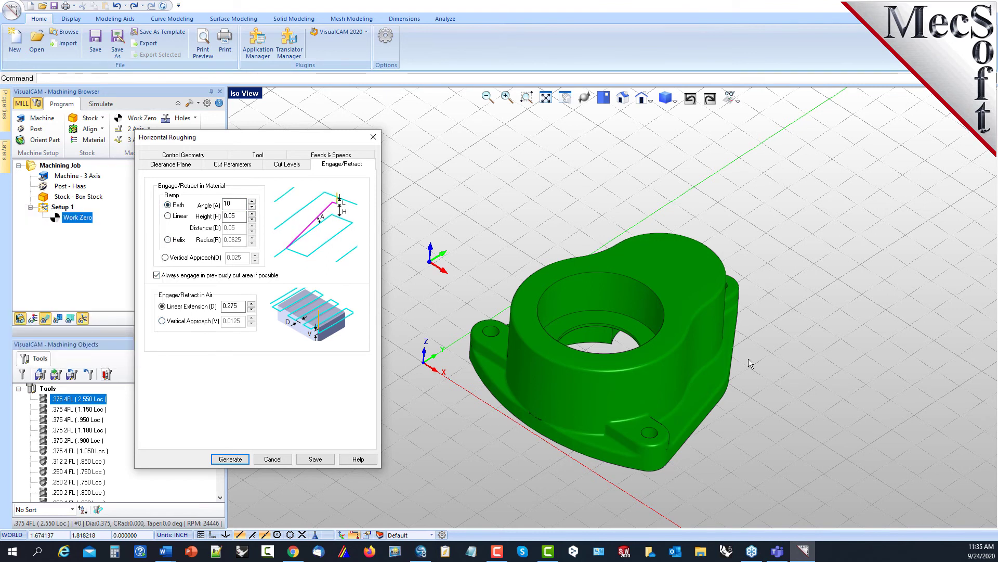
click(231, 459)
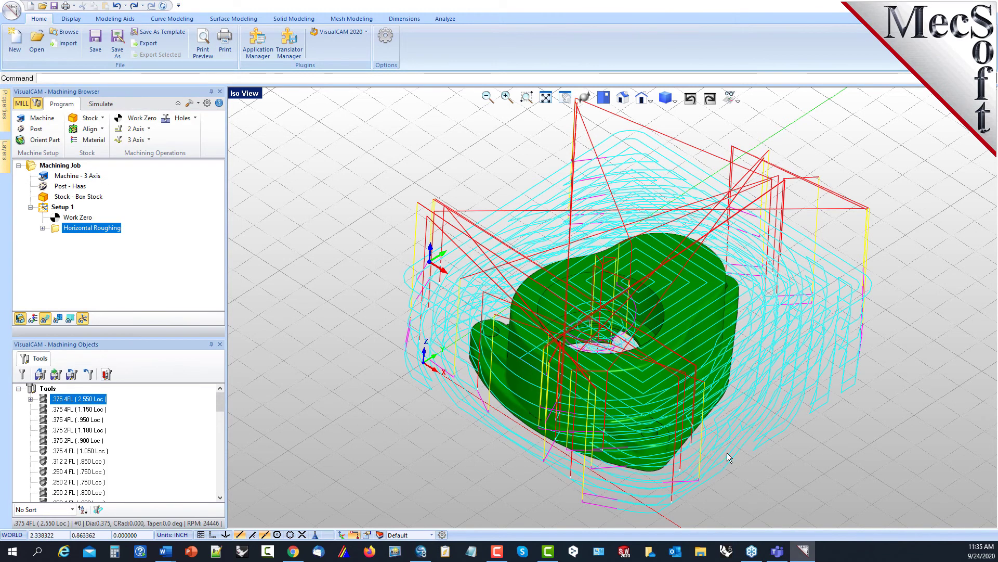
Examine the roughing toolpath around the part in a four-view layout, enlarged in the Top, Iso, Front and Right views
click(244, 94)
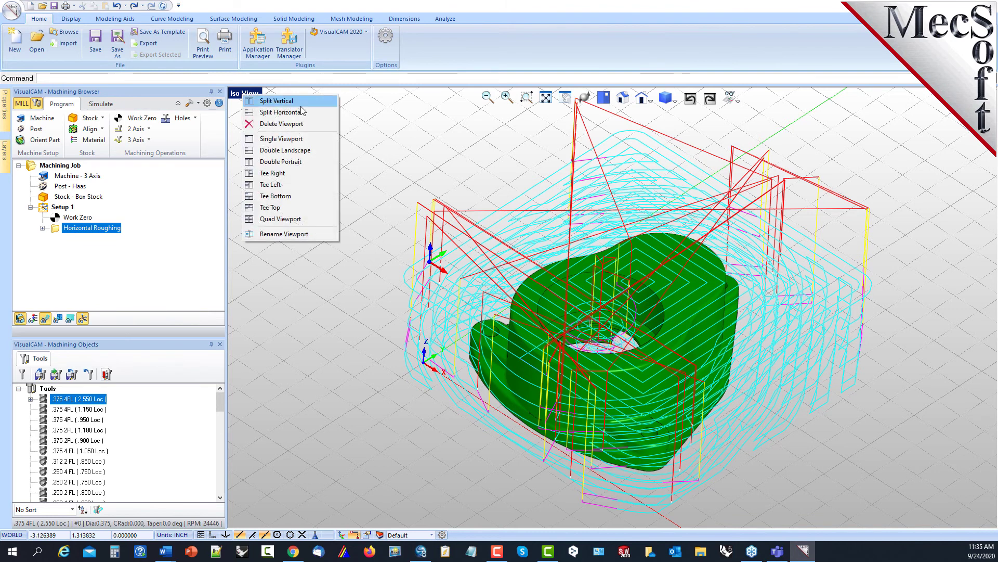
click(279, 220)
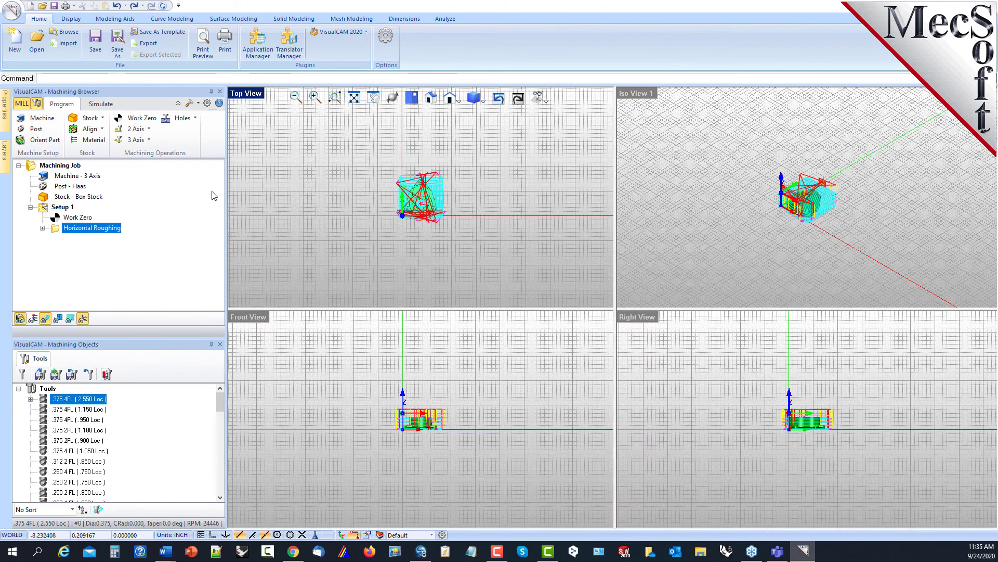
scroll(434, 207, up, 4)
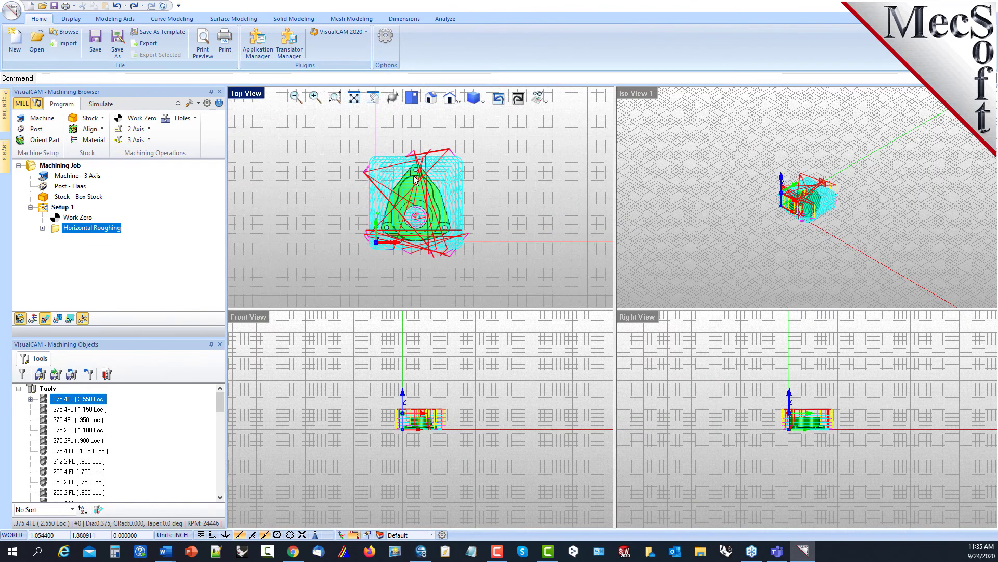
scroll(418, 156, up, 1)
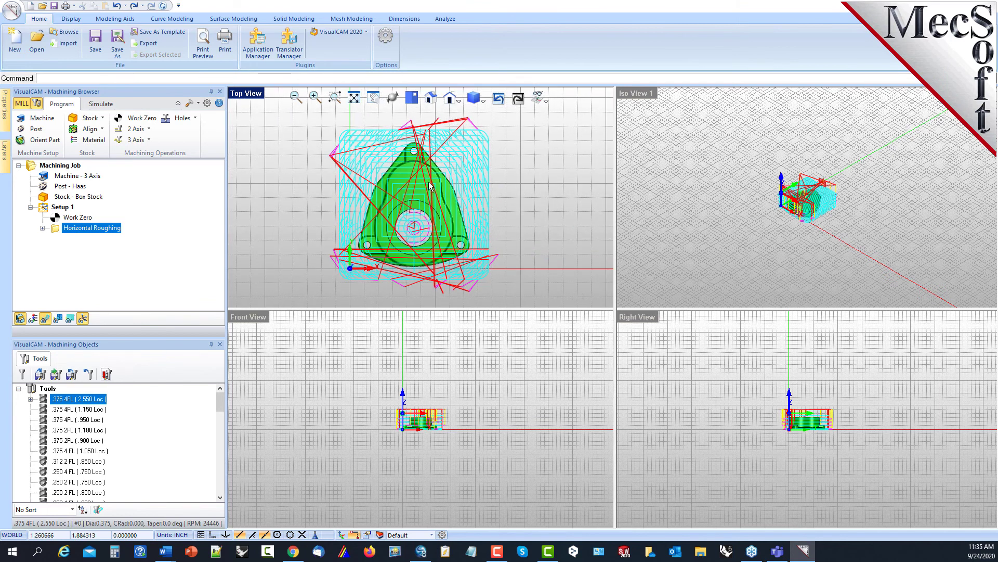
scroll(816, 202, up, 4)
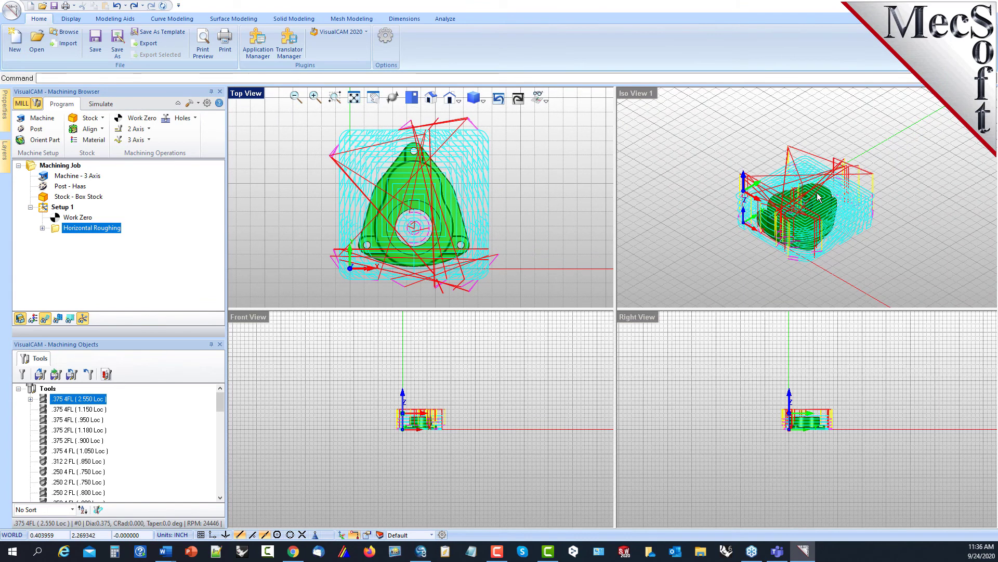
scroll(803, 244, up, 1)
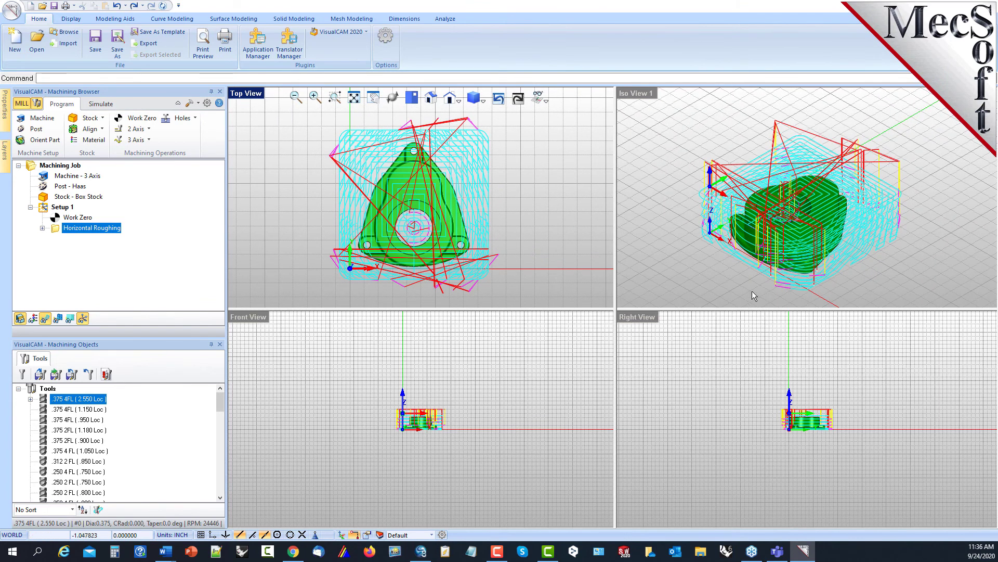
scroll(473, 405, up, 3)
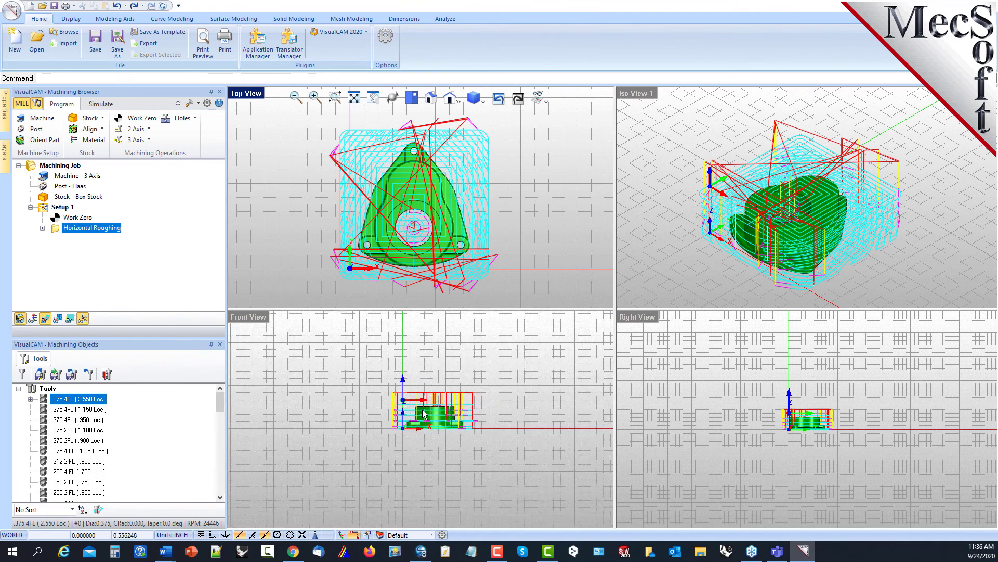
scroll(473, 404, up, 1)
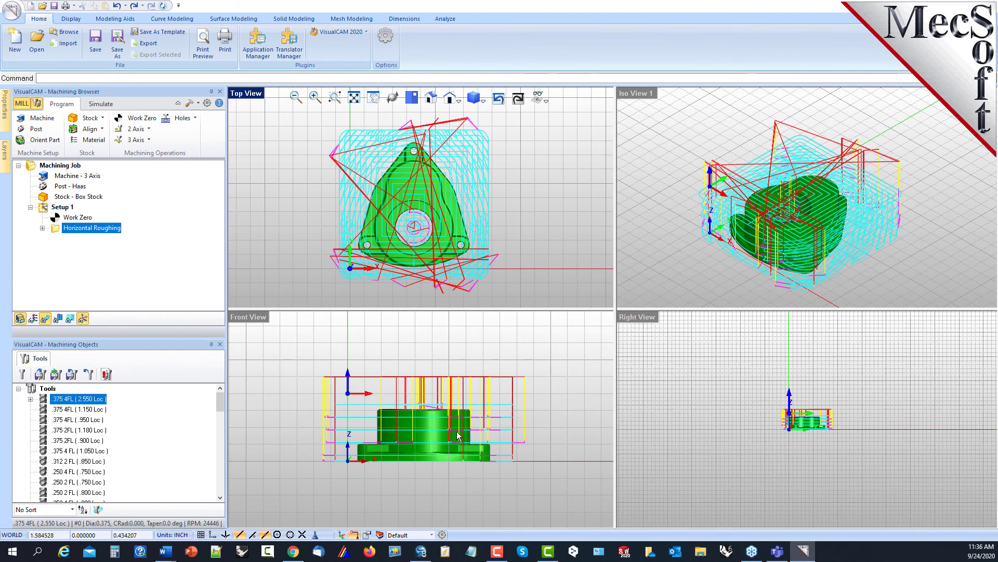
scroll(807, 425, up, 2)
scroll(807, 426, up, 2)
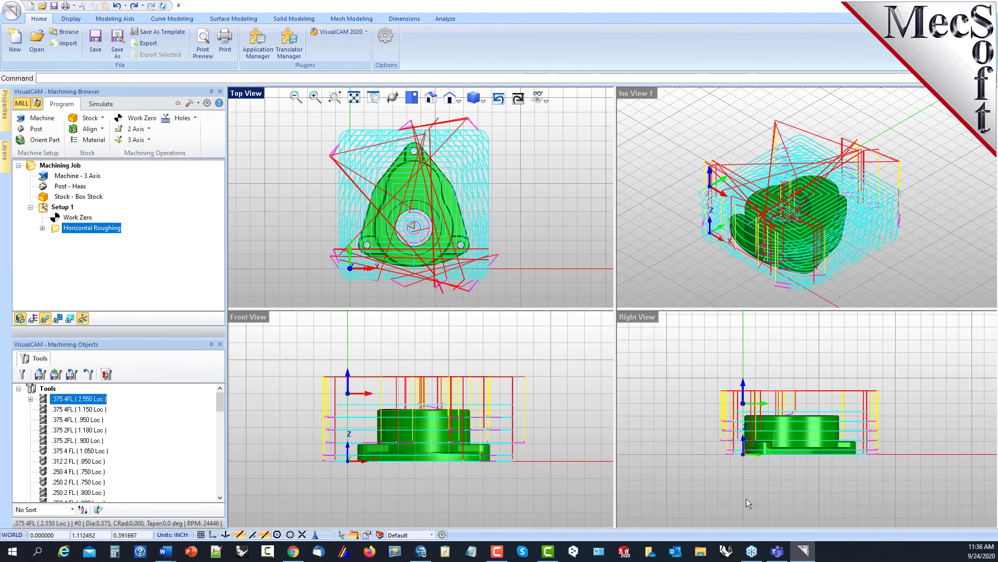
Step through the roughing toolpath one Z level at a time, and restore the full toolpath display
click(70, 321)
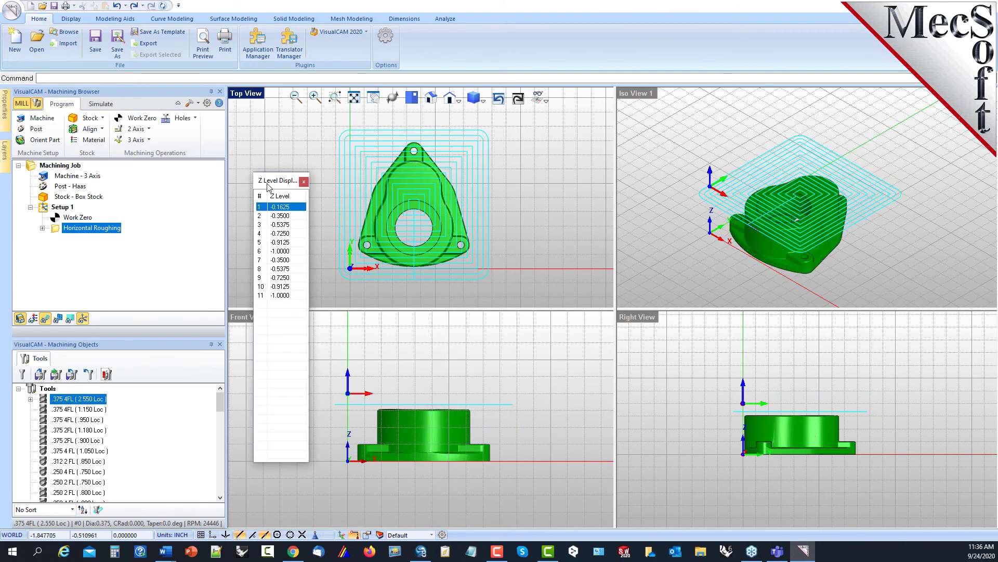
click(284, 216)
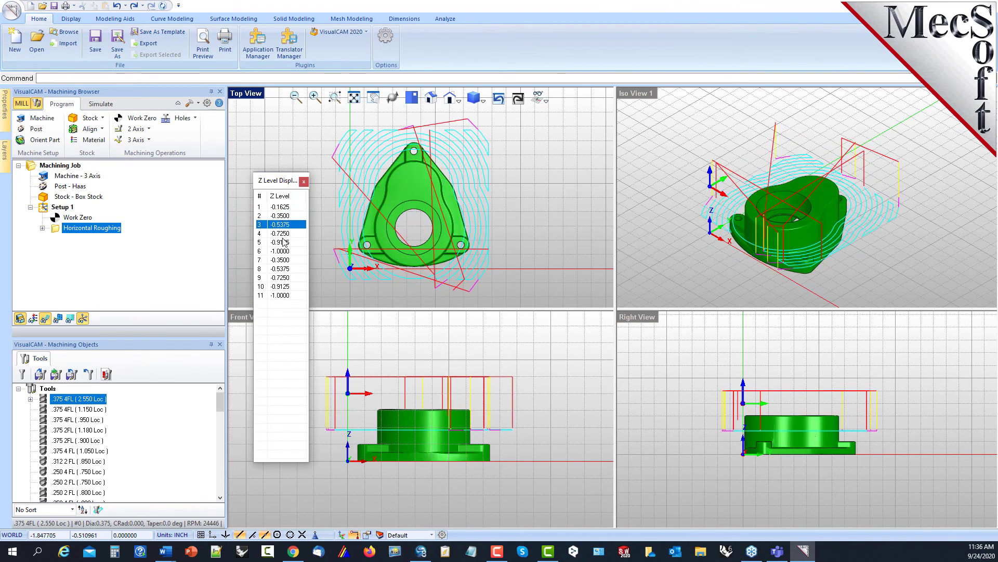
key(Down)
key(Down)
key(Down)
key(Down)
key(Down)
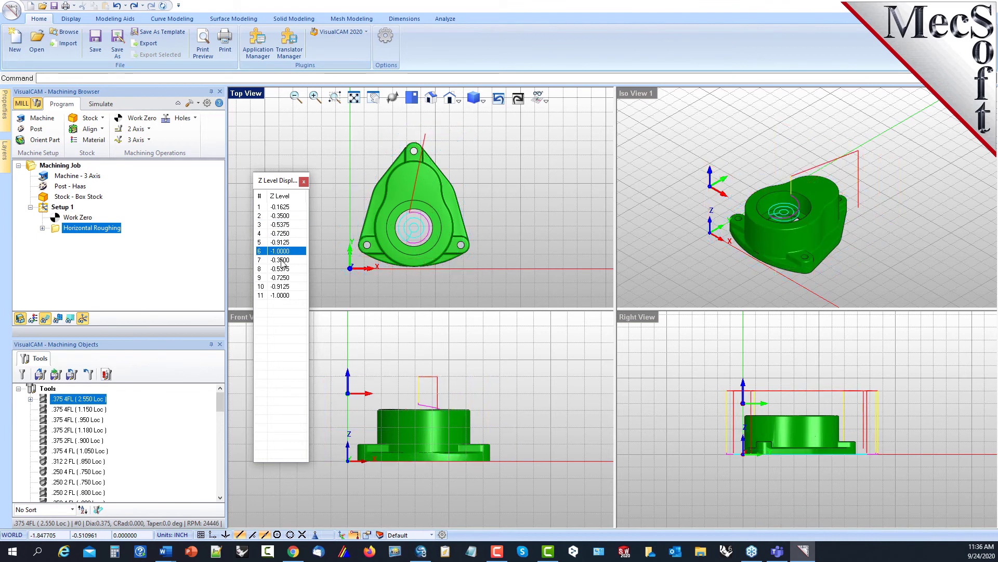
click(303, 183)
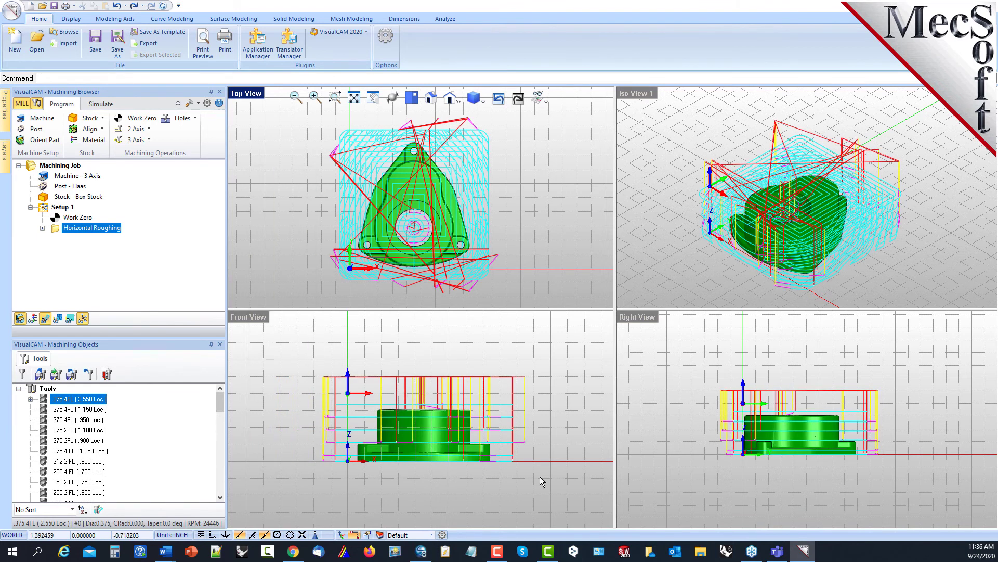
Maximize the Iso view to a single viewport and enlarge the part with its roughing toolpath
double_click(636, 93)
scroll(622, 306, up, 6)
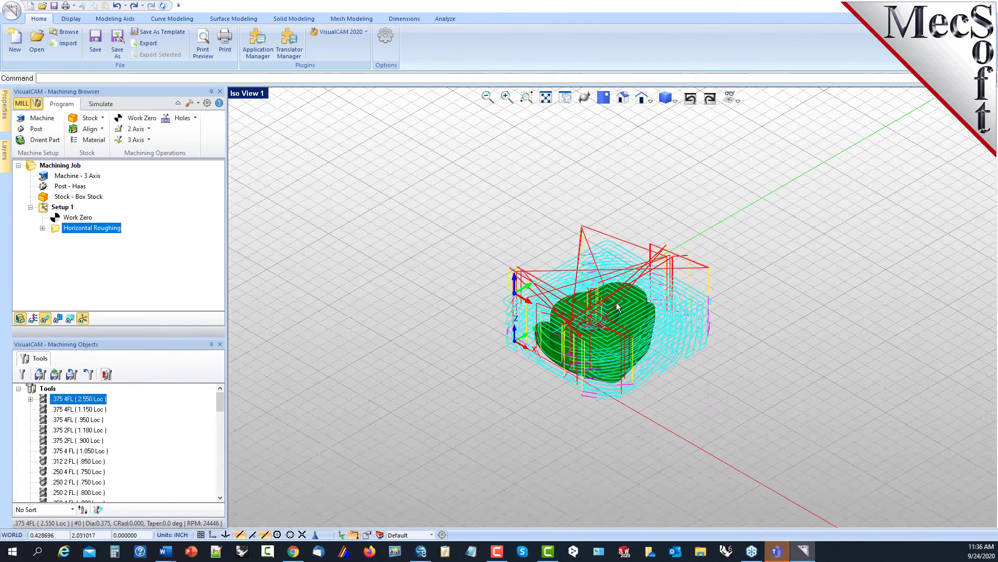
Simulate the Horizontal Roughing material removal with Simulate by Moves off, slow at first and then at full speed, and run it to the end
scroll(673, 274, up, 1)
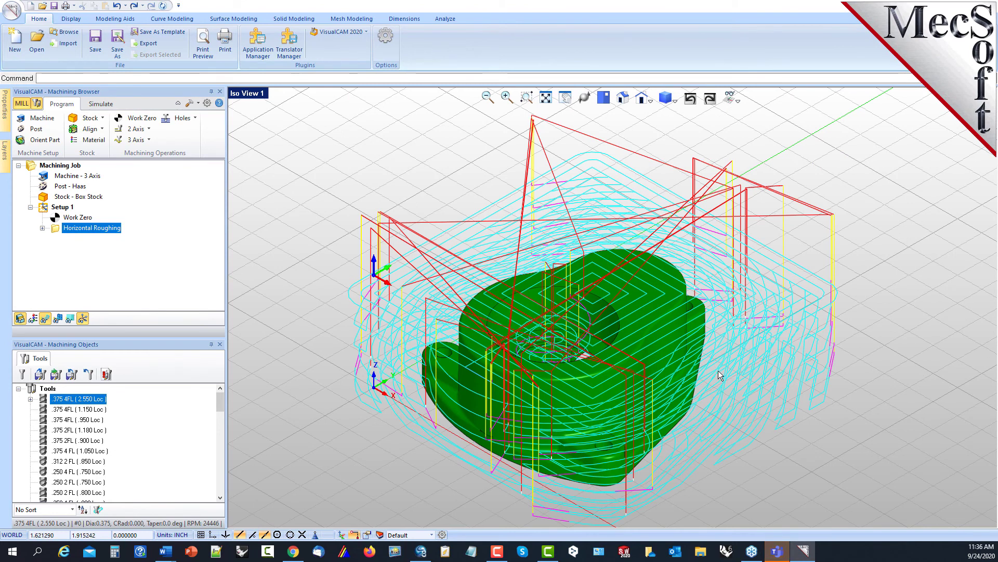
click(100, 105)
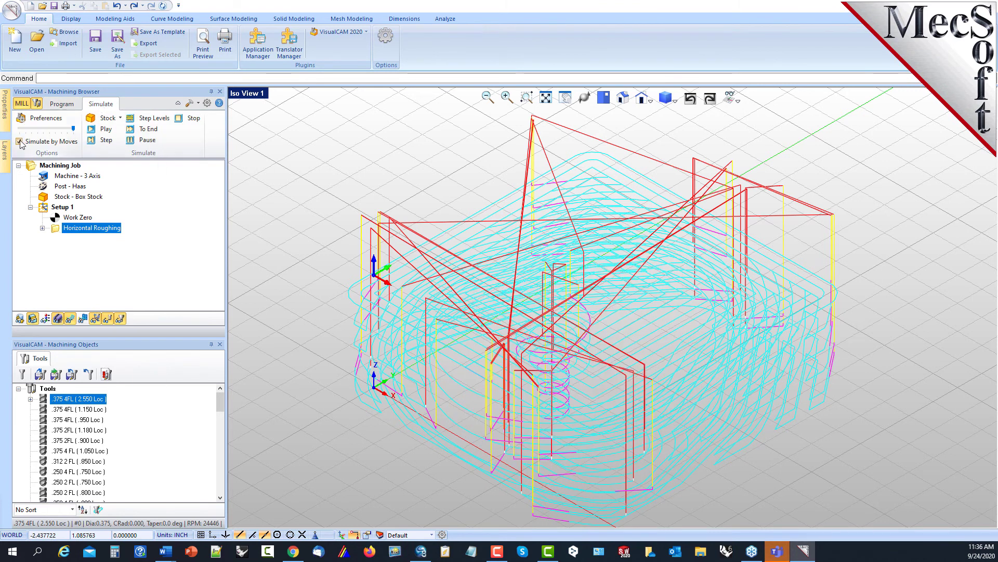
drag(73, 130, 31, 133)
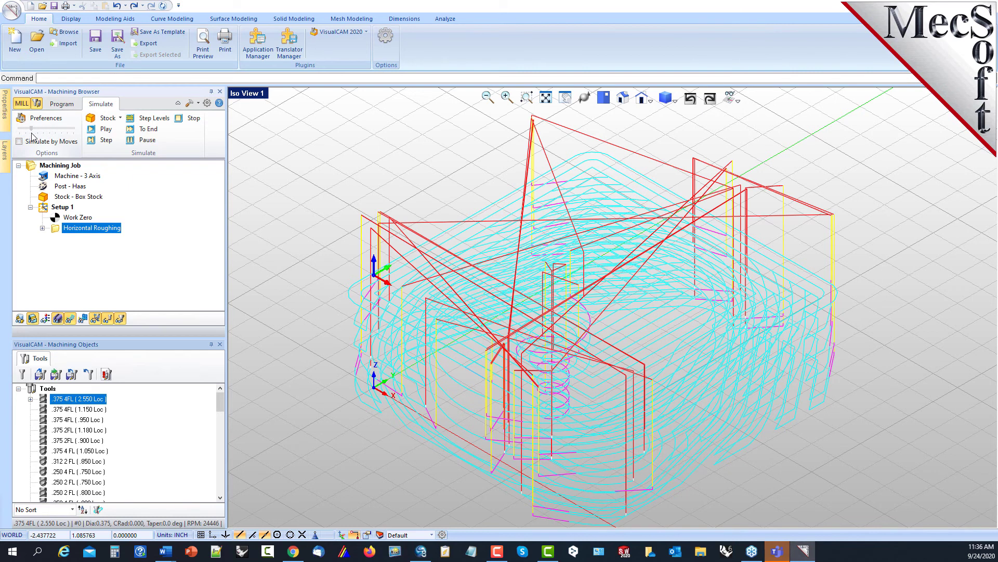
click(106, 129)
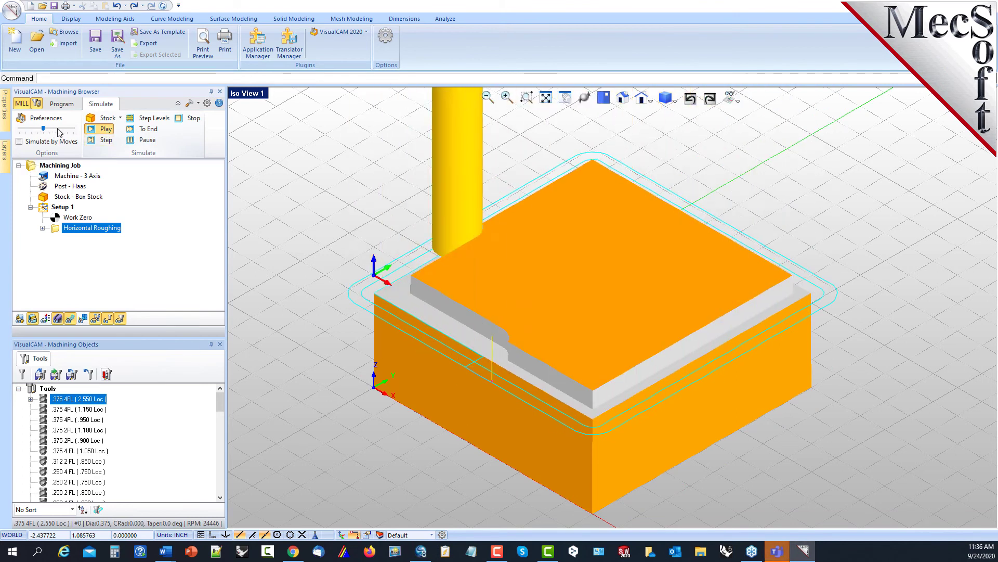
drag(31, 128, 72, 128)
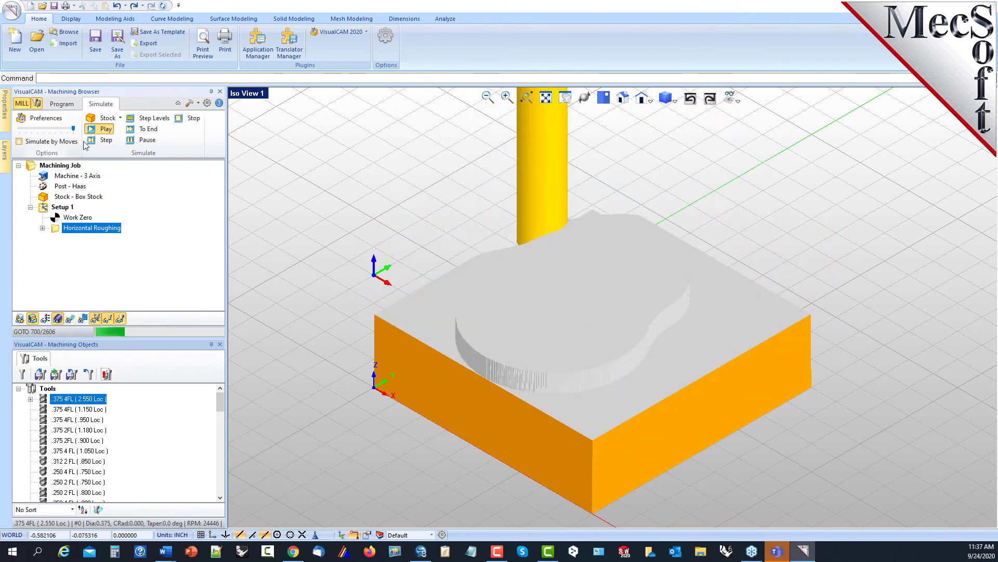
click(154, 131)
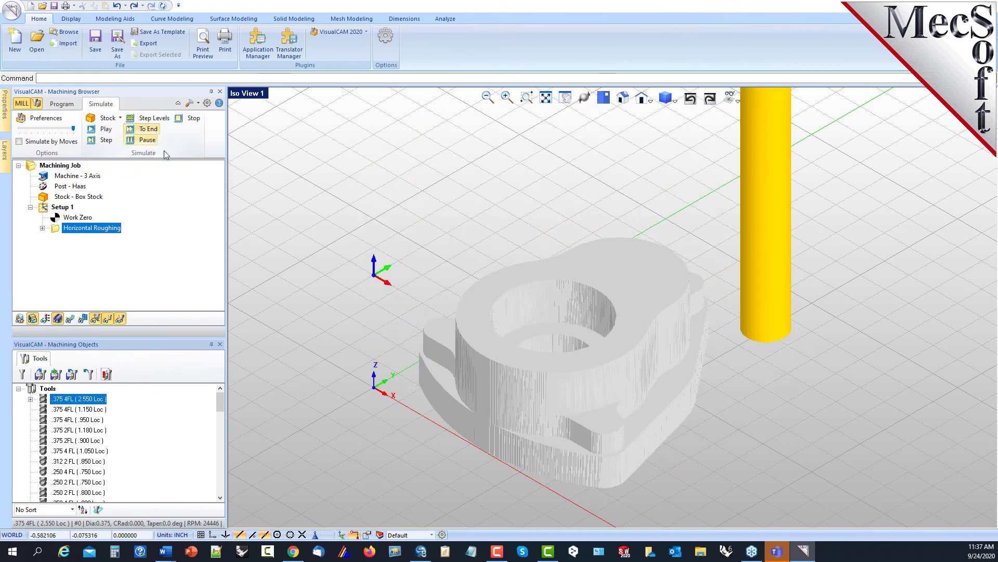
Examine the simulated cut stock in the Iso view, close up on the stepped walls and as a whole part
right_drag(598, 408, 601, 374)
right_click(601, 373)
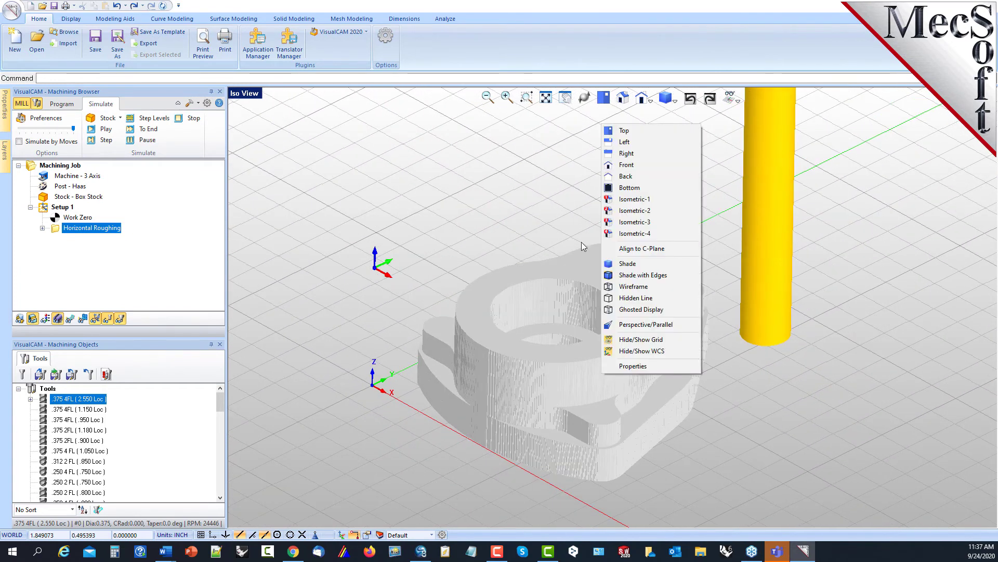
click(546, 252)
scroll(554, 450, up, 6)
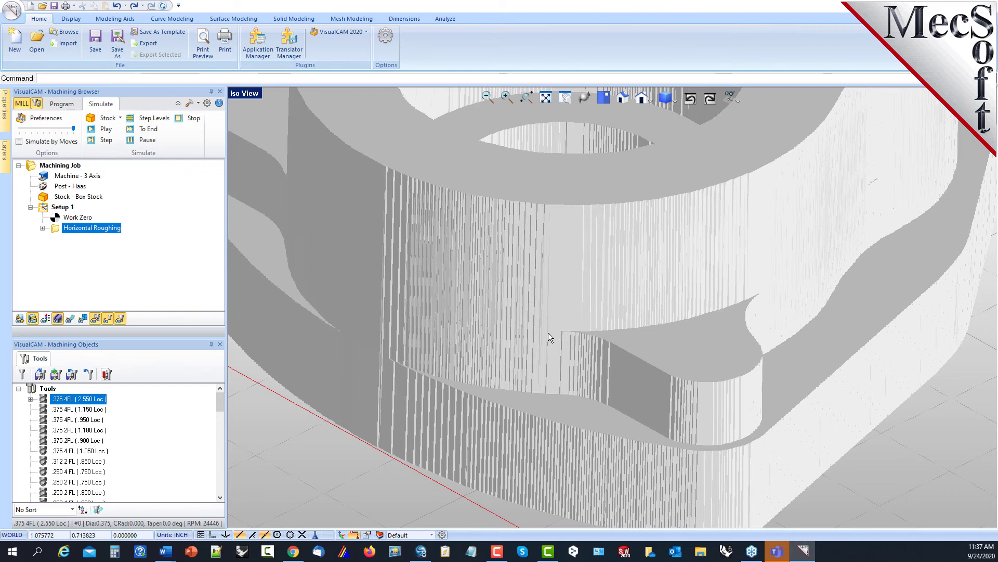
scroll(548, 332, down, 5)
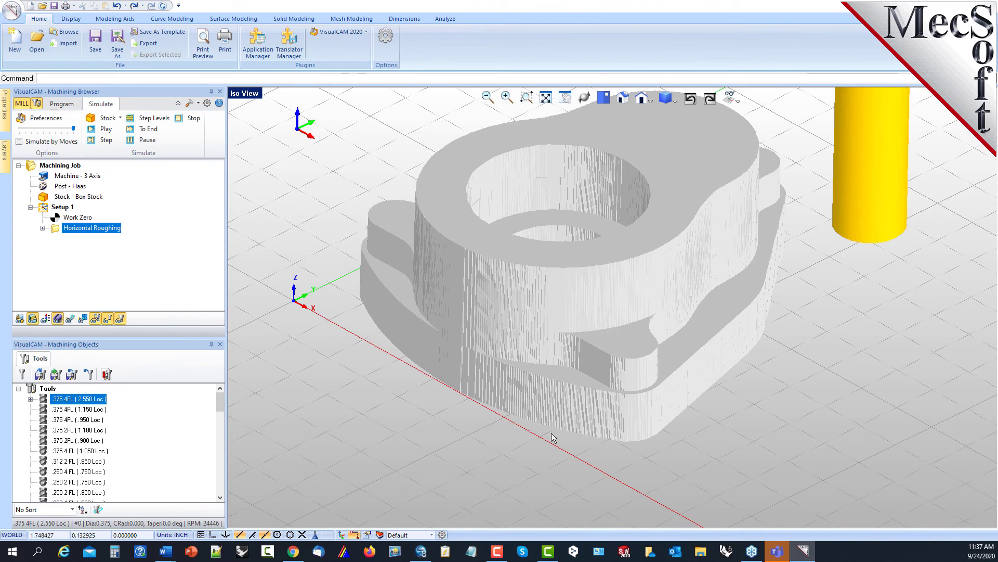
scroll(563, 258, down, 3)
scroll(634, 156, up, 2)
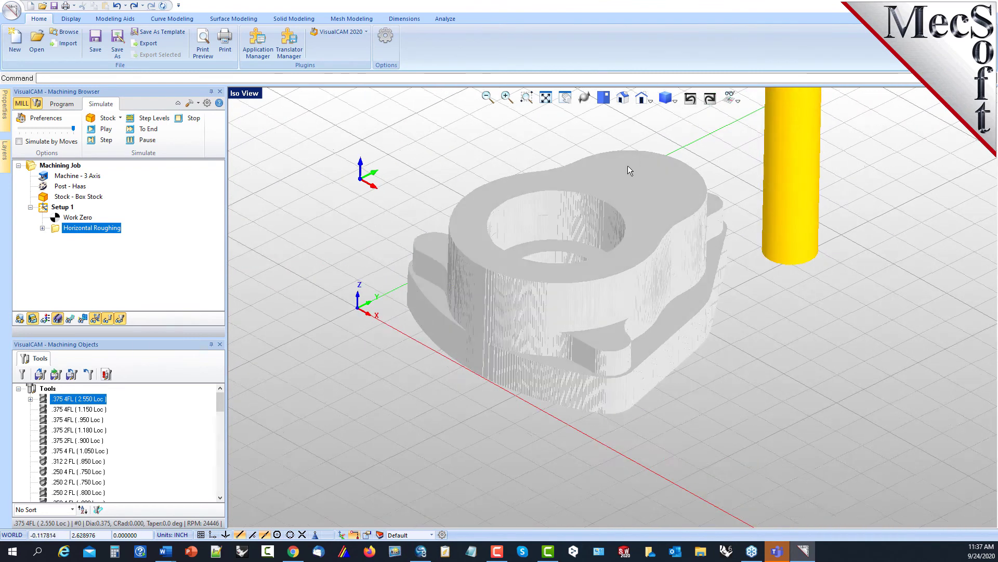
scroll(624, 172, up, 3)
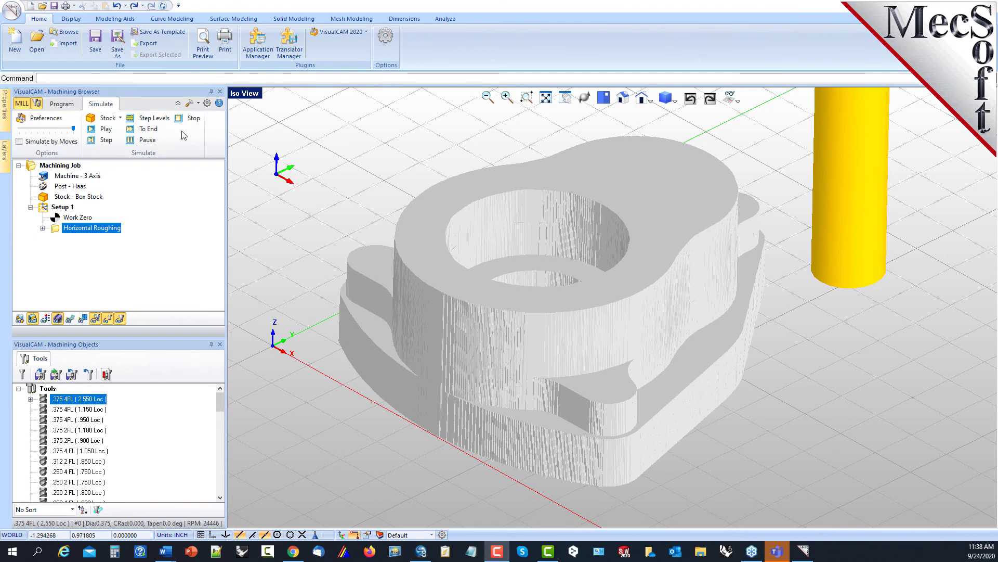
Change the Cut Stock color to cyan in the CAM stock preferences
click(207, 103)
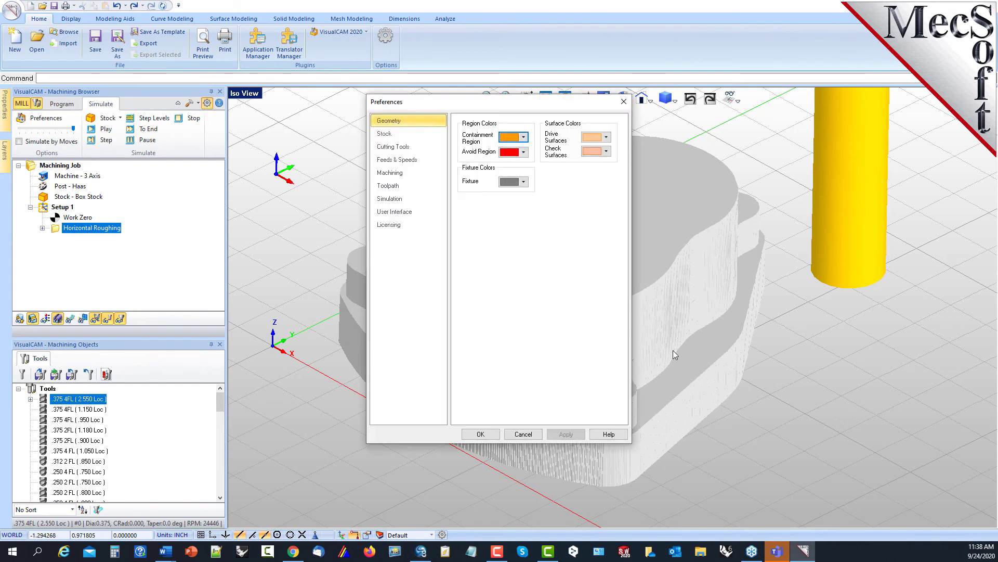
click(387, 134)
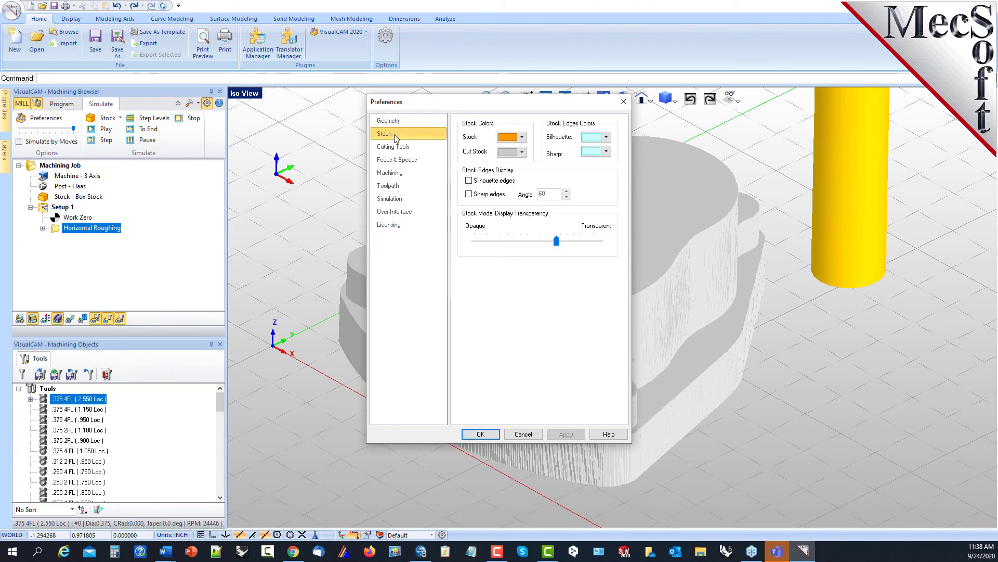
click(522, 153)
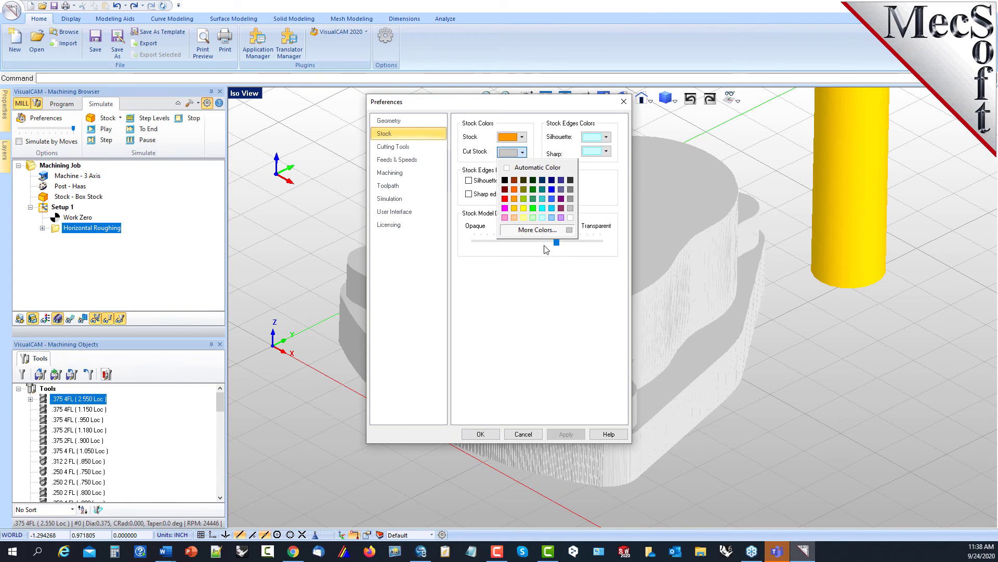
click(543, 208)
click(481, 434)
mouse_move(589, 478)
right_down()
mouse_move(597, 407)
mouse_move(583, 478)
right_up()
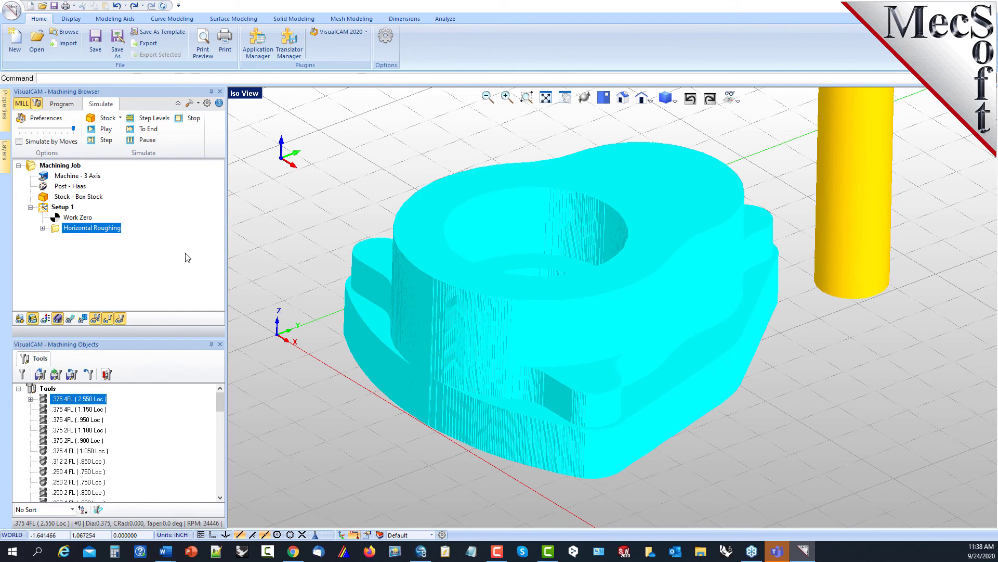
Start a 3 Axis Parallel Finishing operation and look through its list of available tools
click(61, 106)
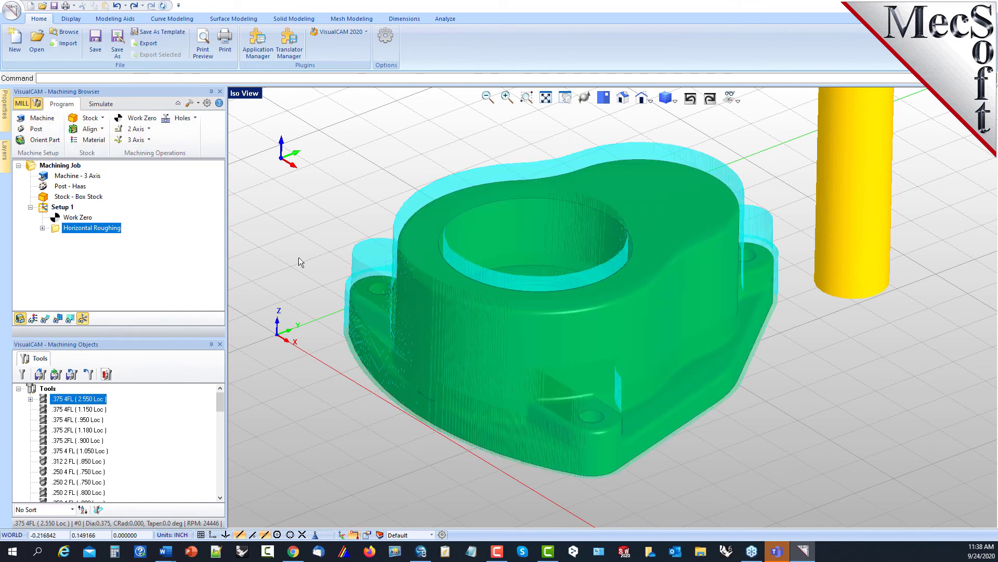
click(149, 139)
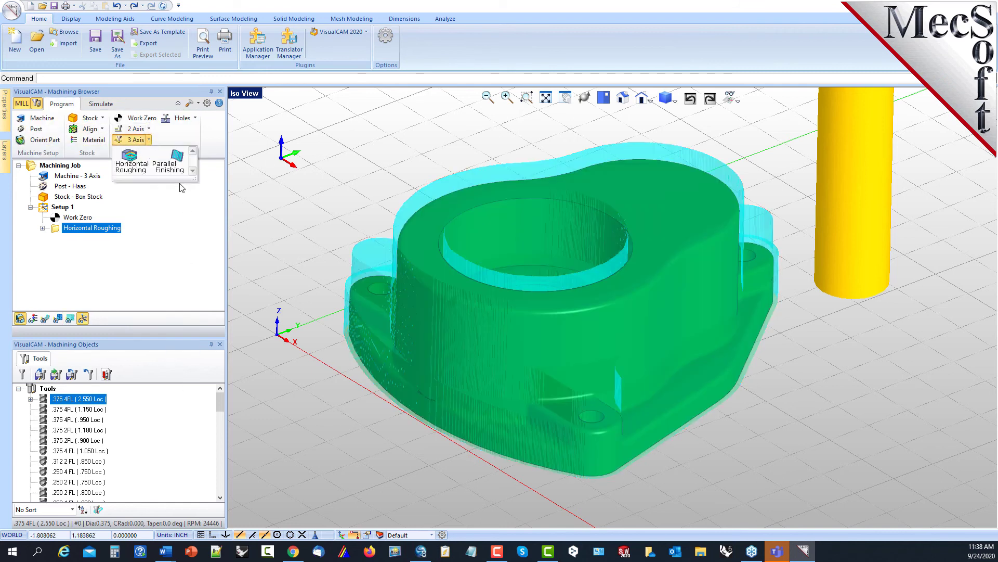
click(169, 164)
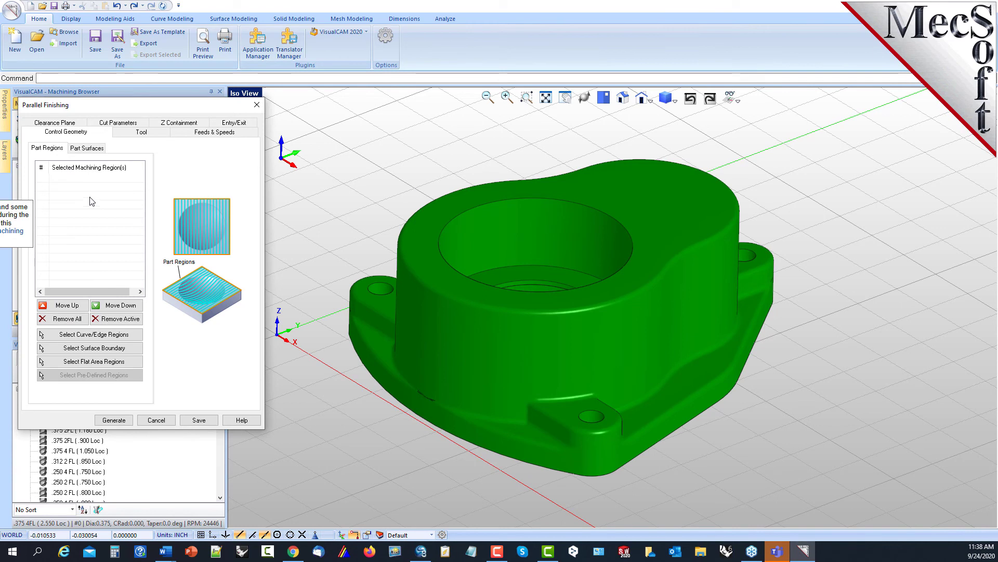
click(141, 132)
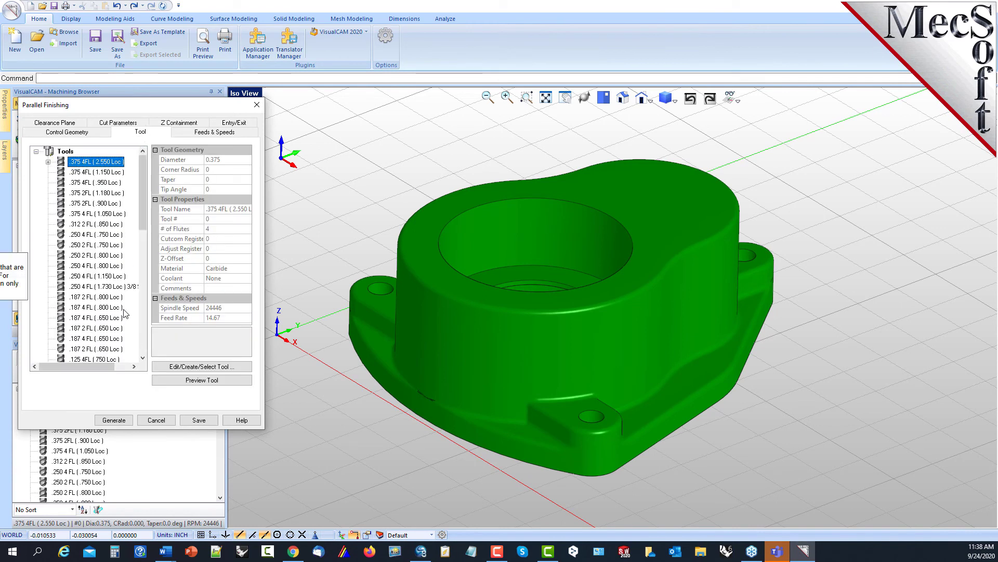
scroll(119, 211, down, 5)
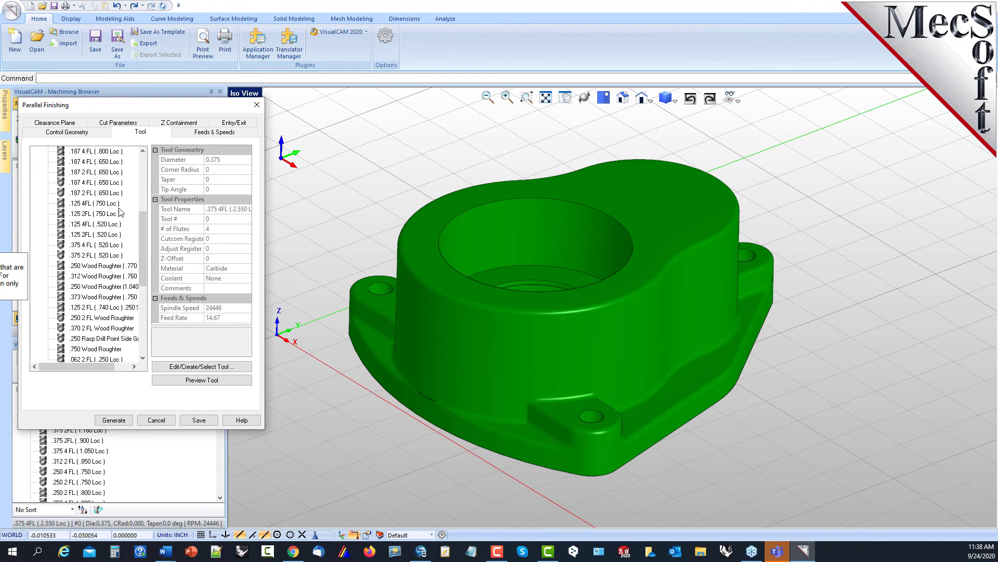
scroll(120, 210, down, 3)
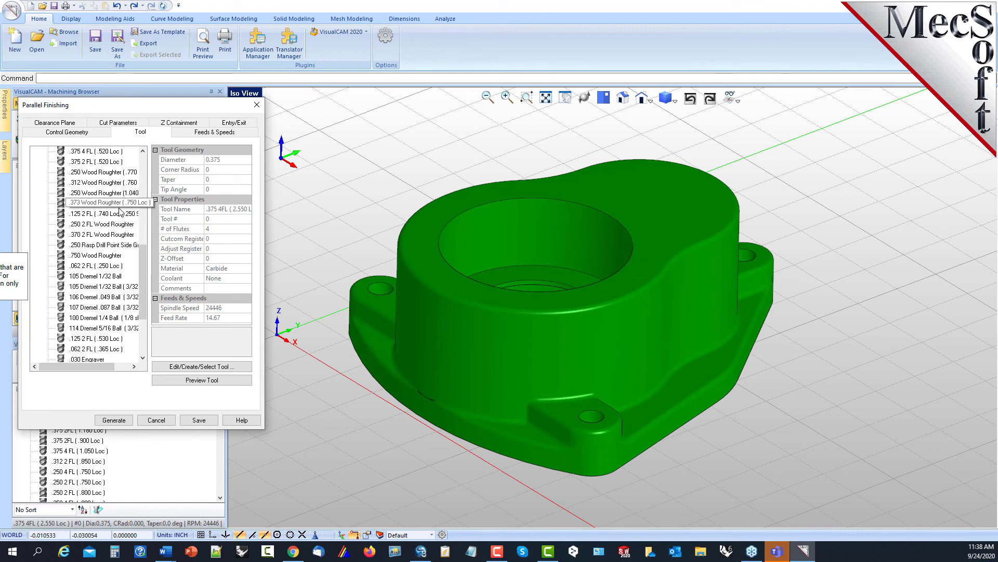
scroll(120, 210, down, 3)
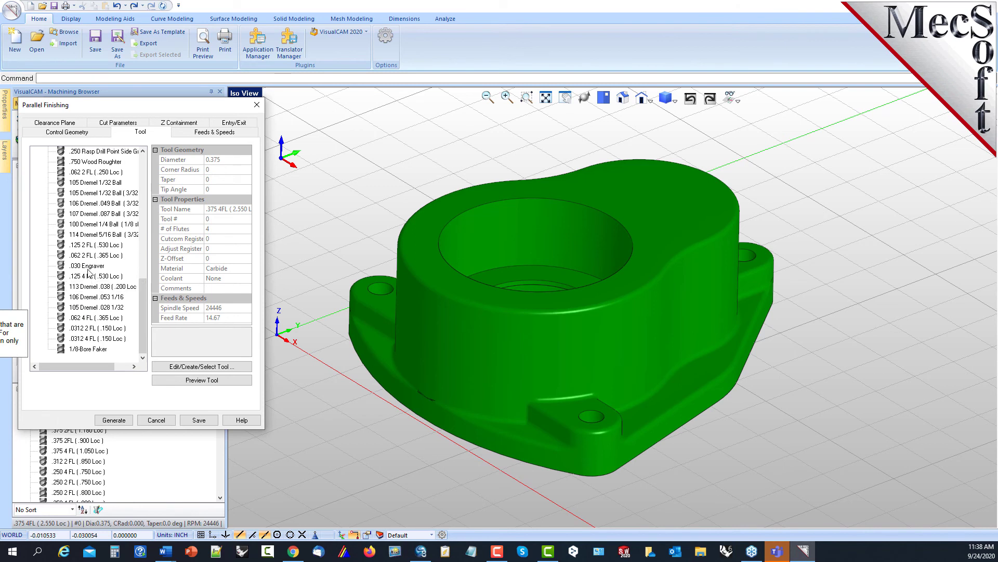
scroll(91, 268, up, 4)
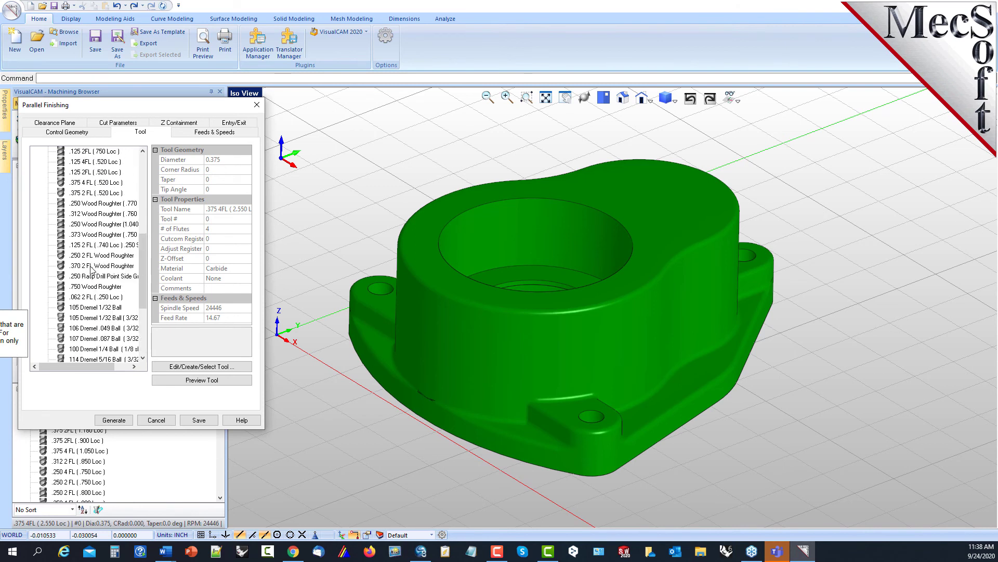
Create a corner radius mill with a 0.375 tool diameter and 0.125 corner radius, save it as a new tool and select it for Parallel Finishing
click(200, 367)
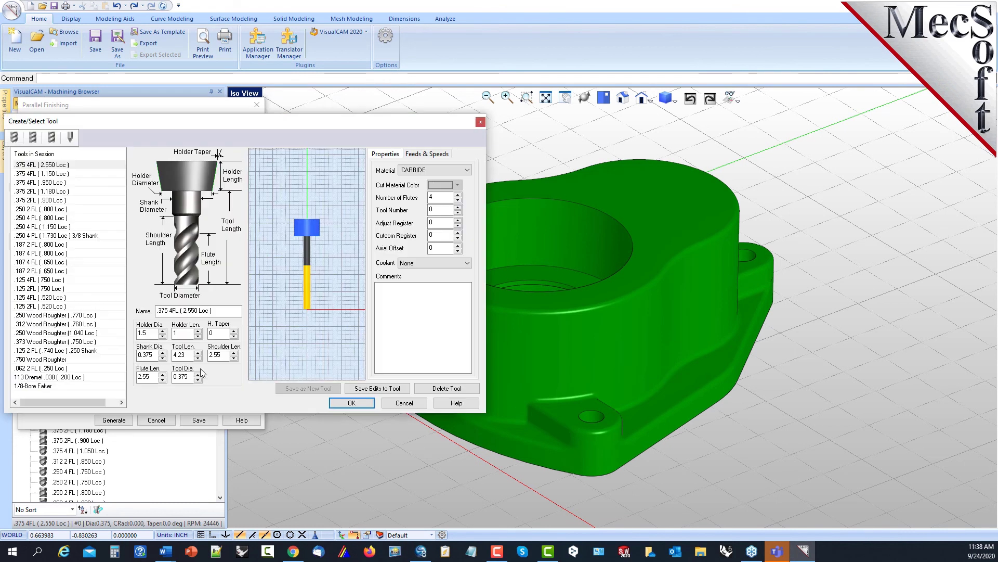
click(50, 137)
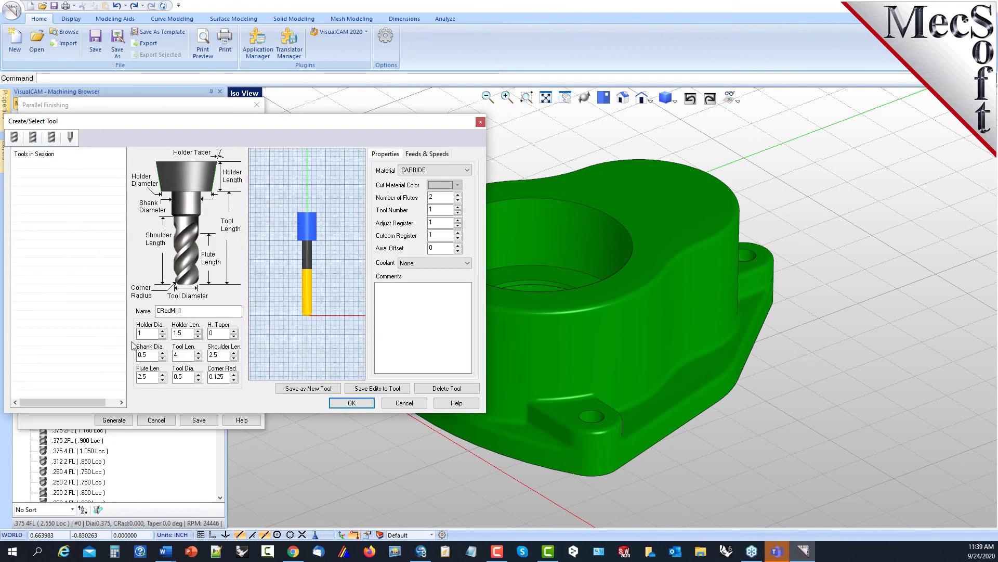
key(BackSpace)
key(BackSpace)
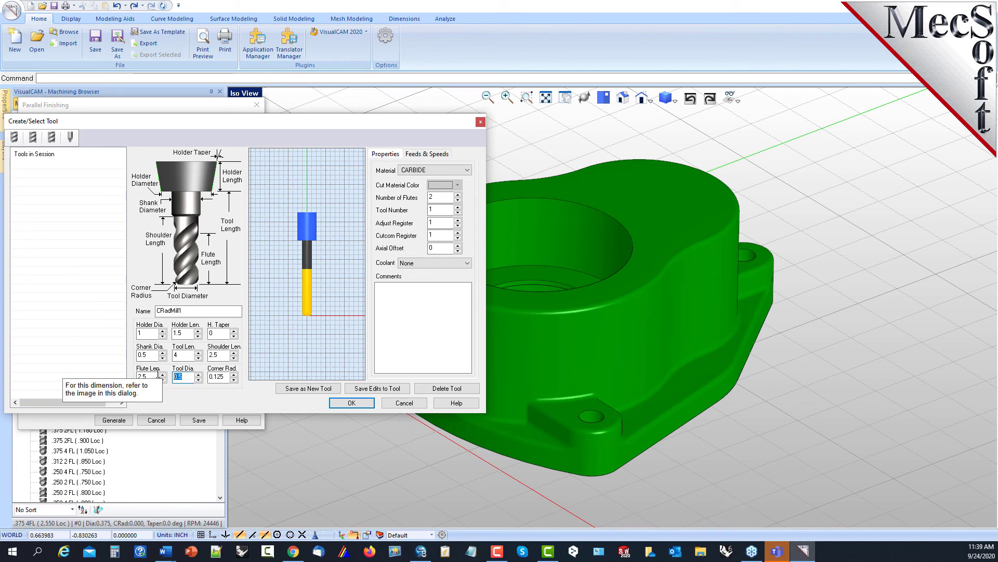
text(.375)
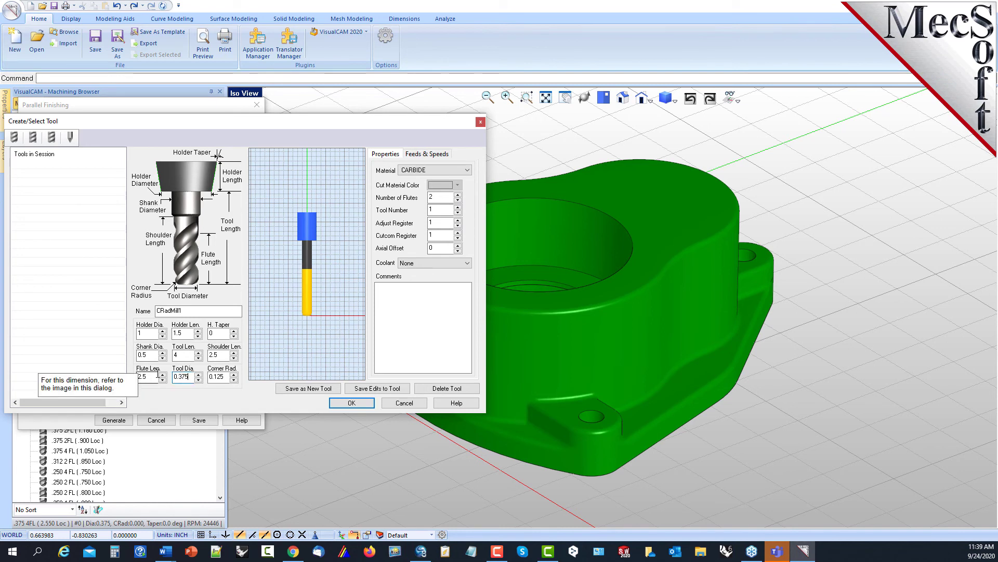
click(163, 378)
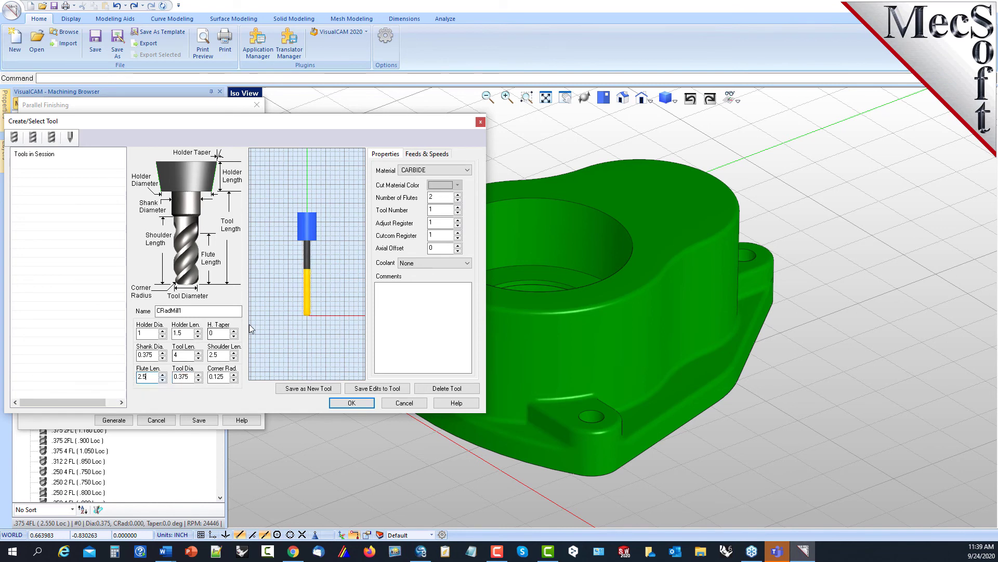
click(193, 310)
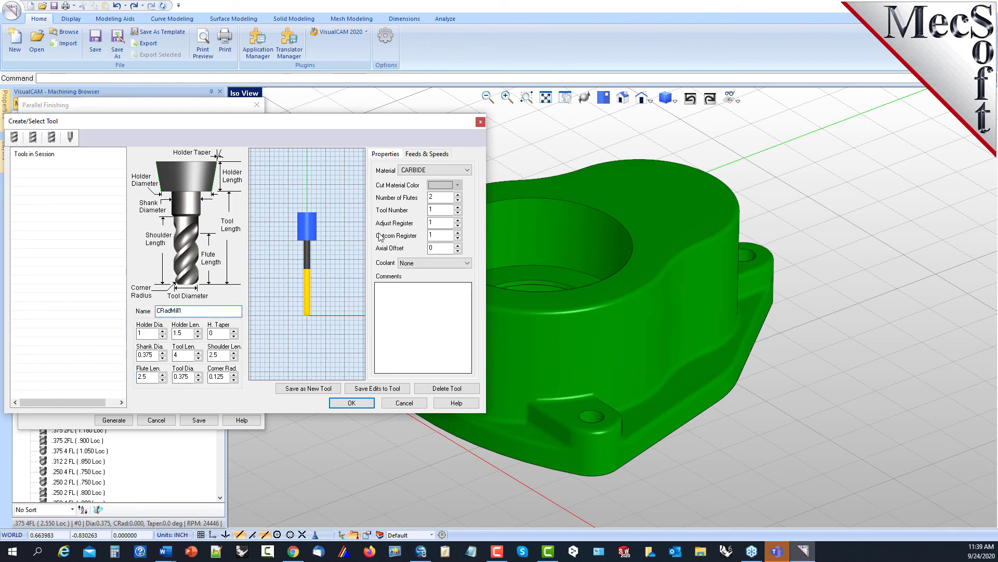
click(313, 390)
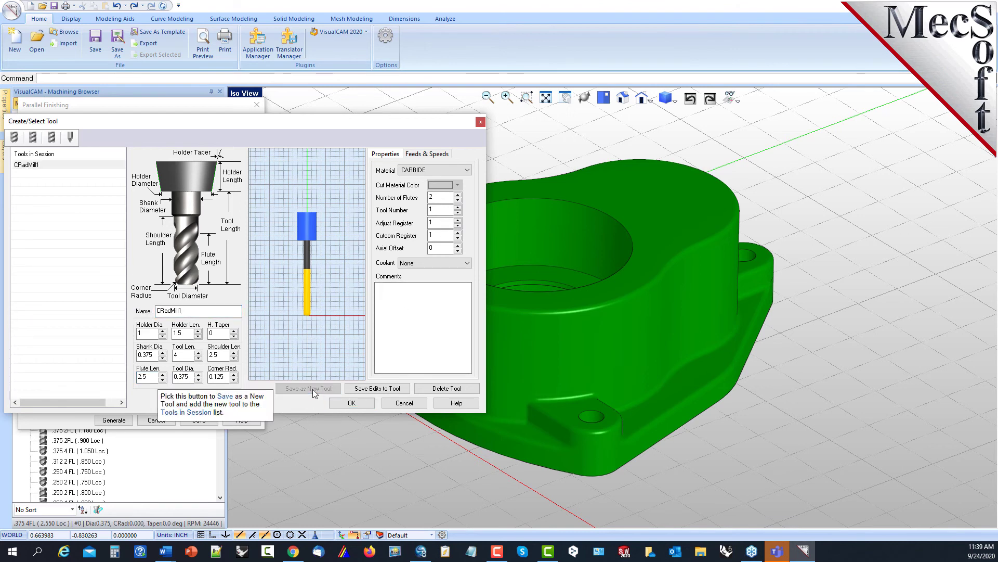
click(343, 404)
scroll(147, 325, down, 10)
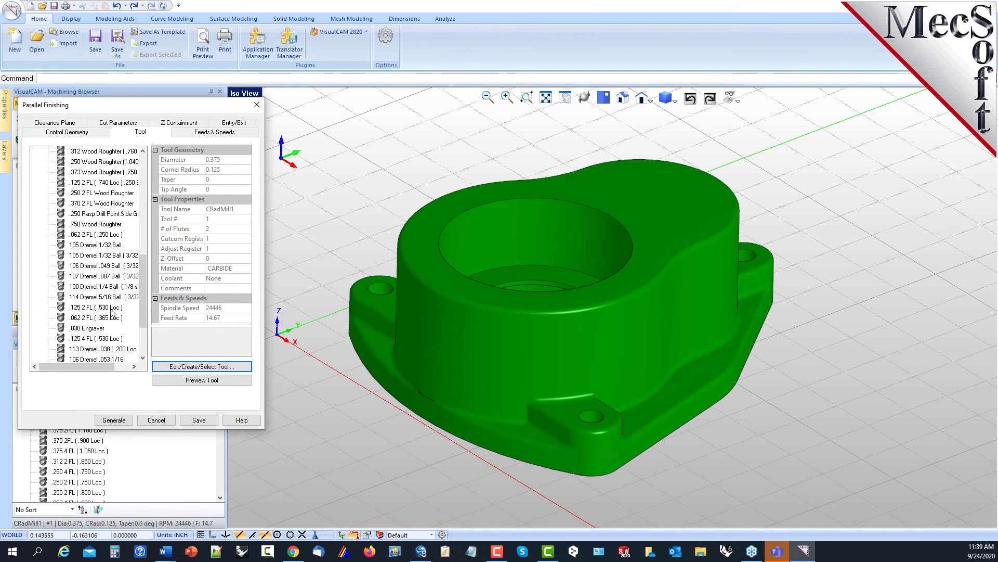
click(83, 349)
drag(171, 109, 216, 127)
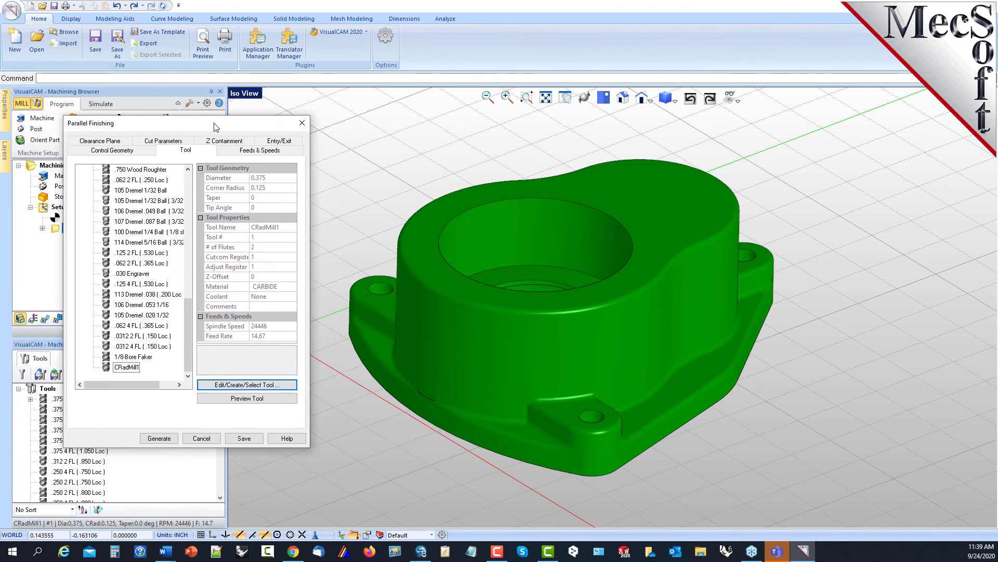
Review the Parallel Finishing feeds, speeds and clearance plane, and set the stepover to 10% of the tool diameter
click(259, 150)
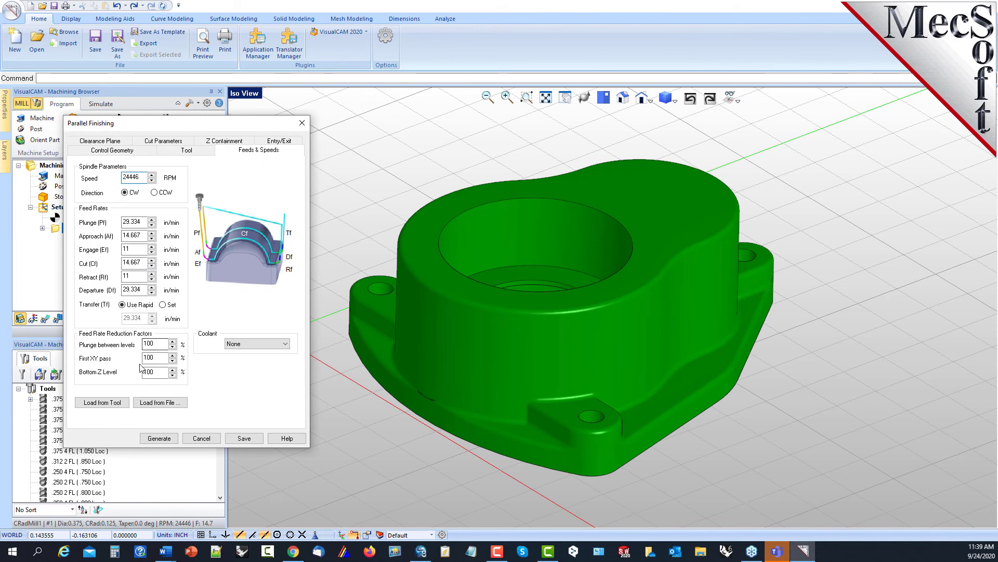
click(102, 142)
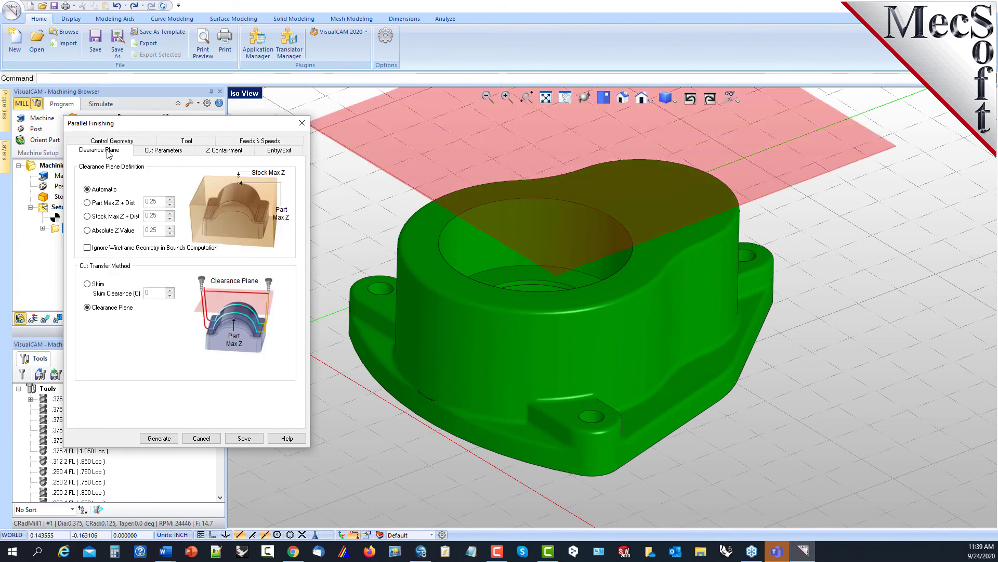
click(168, 151)
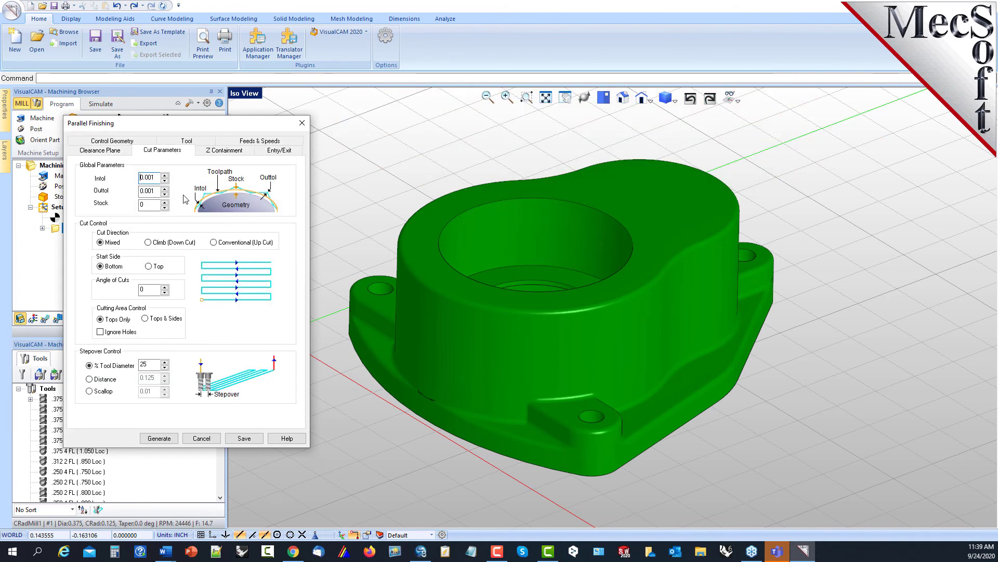
mouse_move(152, 210)
mouse_move(102, 269)
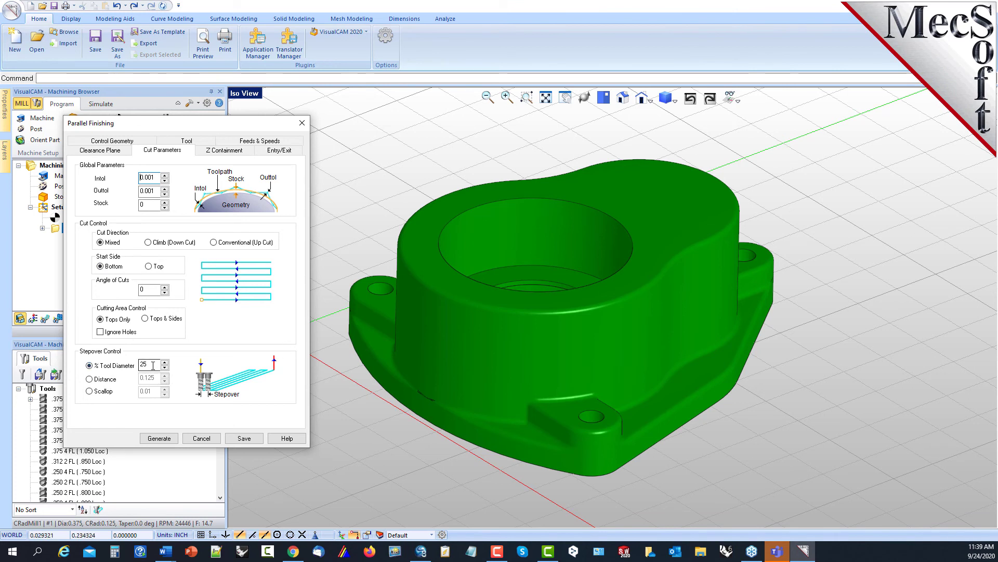
mouse_move(153, 366)
drag(154, 364, 136, 364)
text(10)
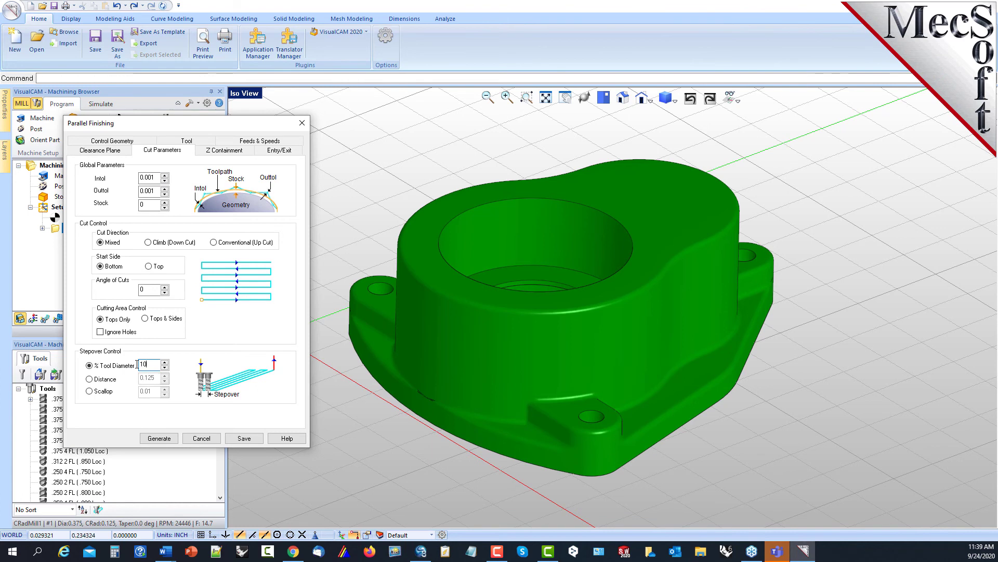
Set the Parallel Finishing entry's engage motion to Radial and leave the cut connections on Straight
click(228, 151)
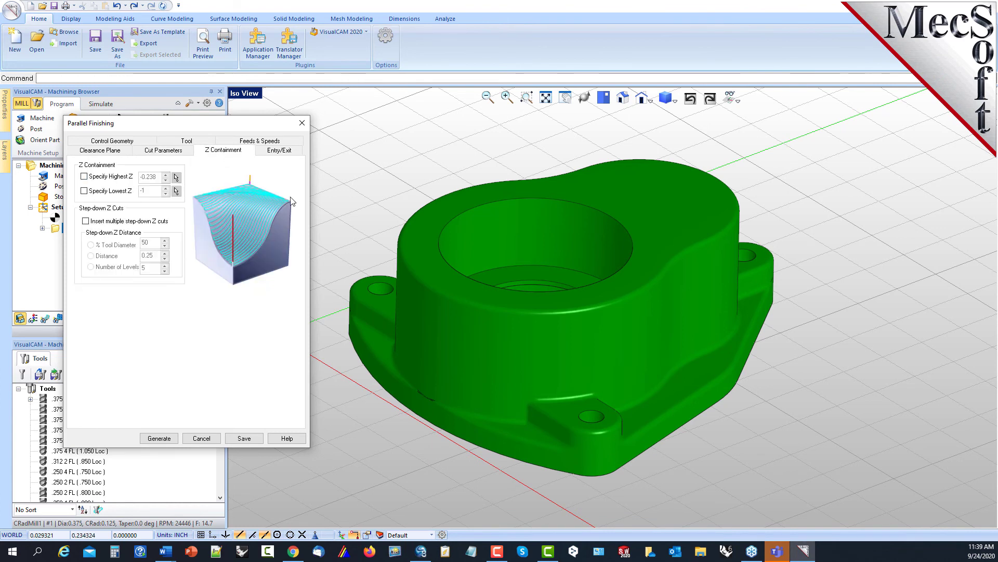
click(297, 154)
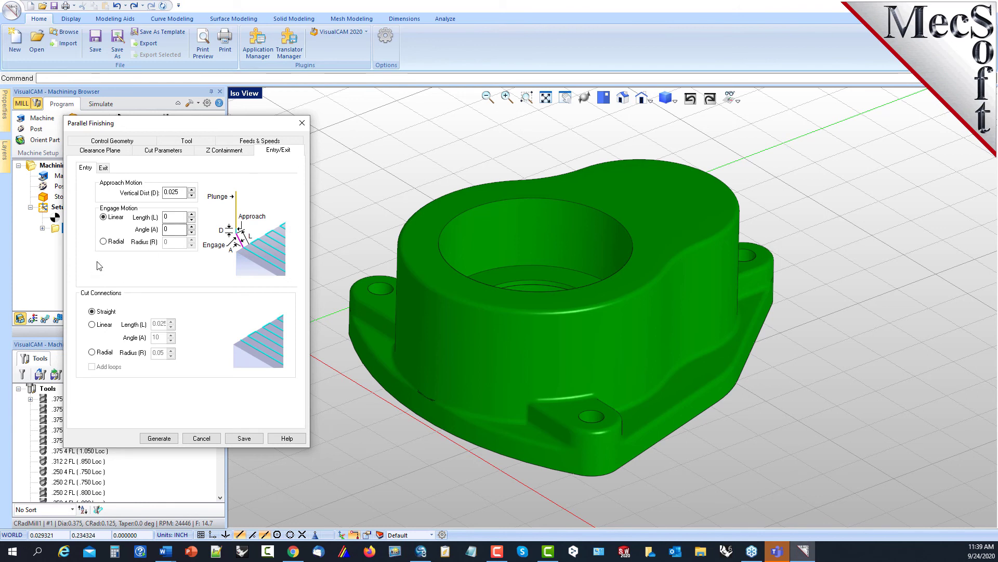
click(104, 241)
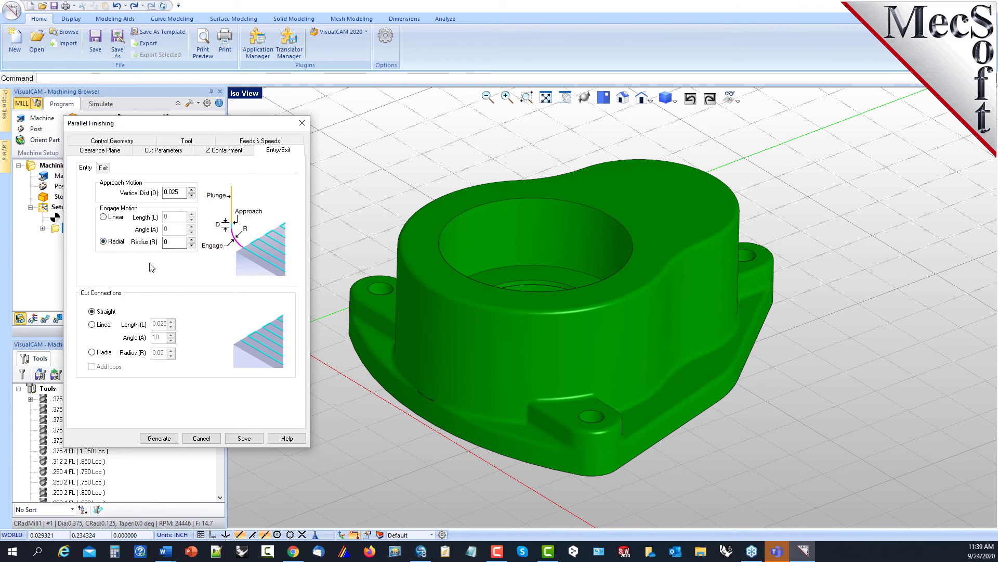
click(92, 324)
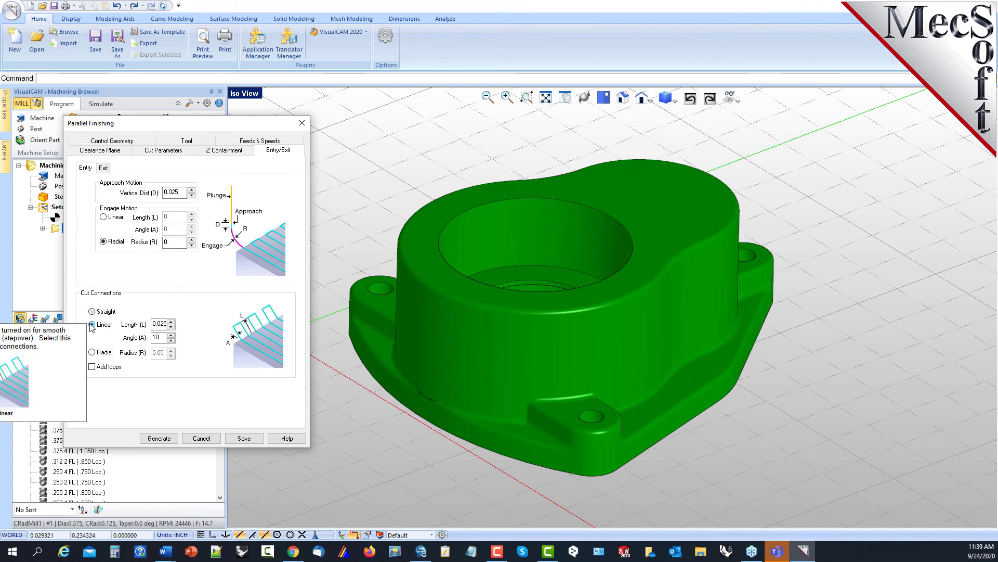
click(93, 311)
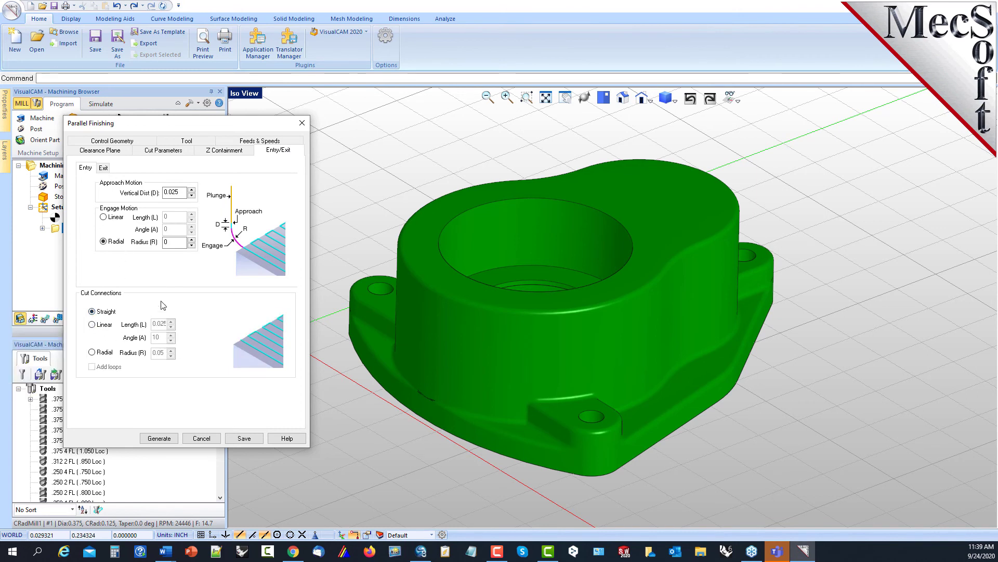
Generate the Parallel Finishing toolpath and display it over the gear box part
click(159, 439)
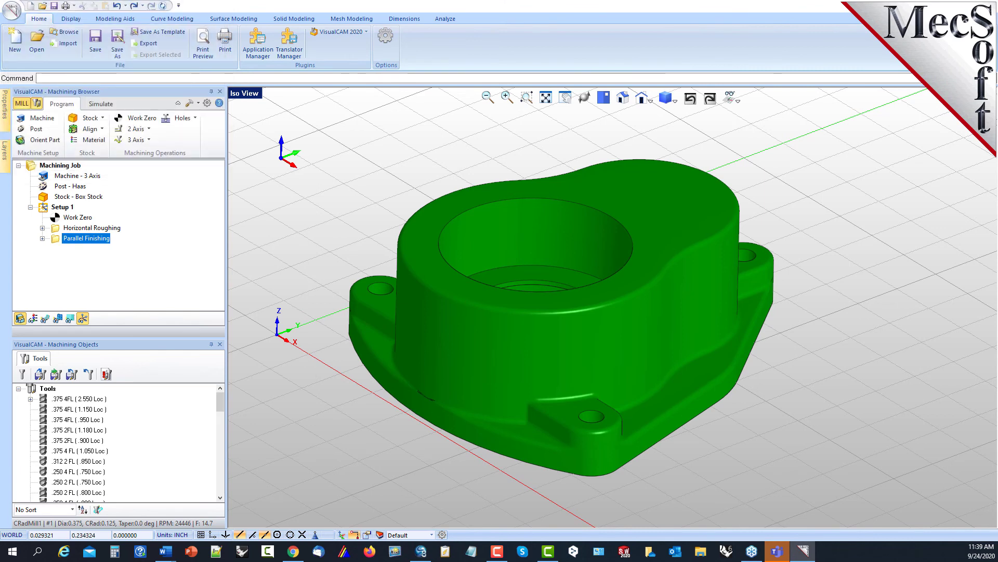
click(45, 318)
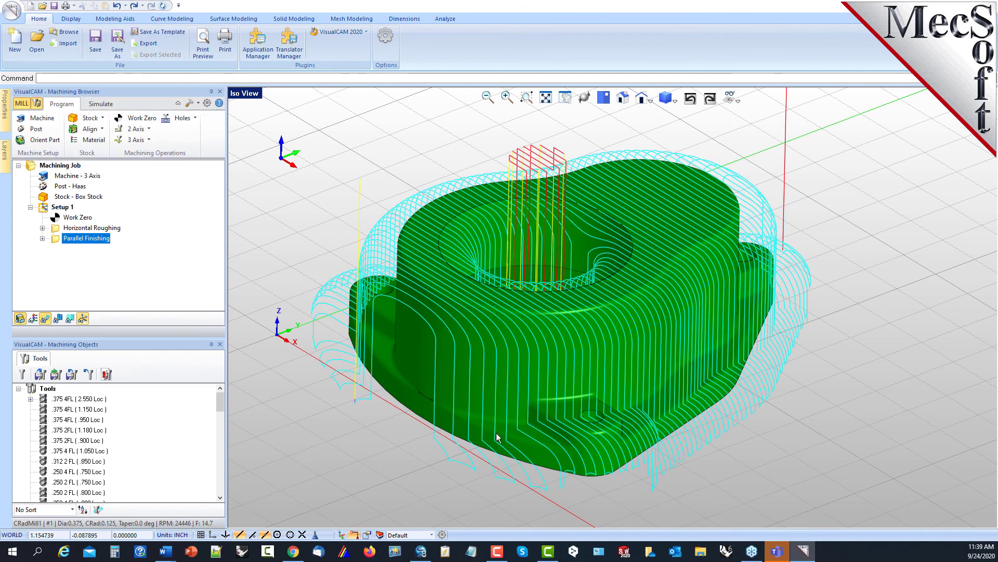
mouse_move(572, 341)
middle_down()
mouse_move(575, 407)
mouse_move(571, 346)
middle_up()
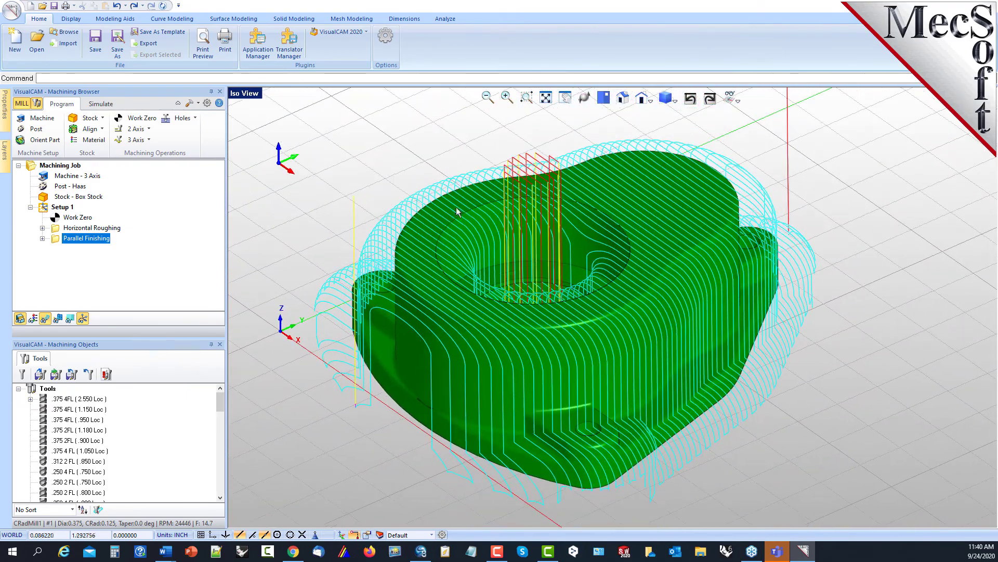
Simulate the Parallel Finishing operation through to its end
click(100, 104)
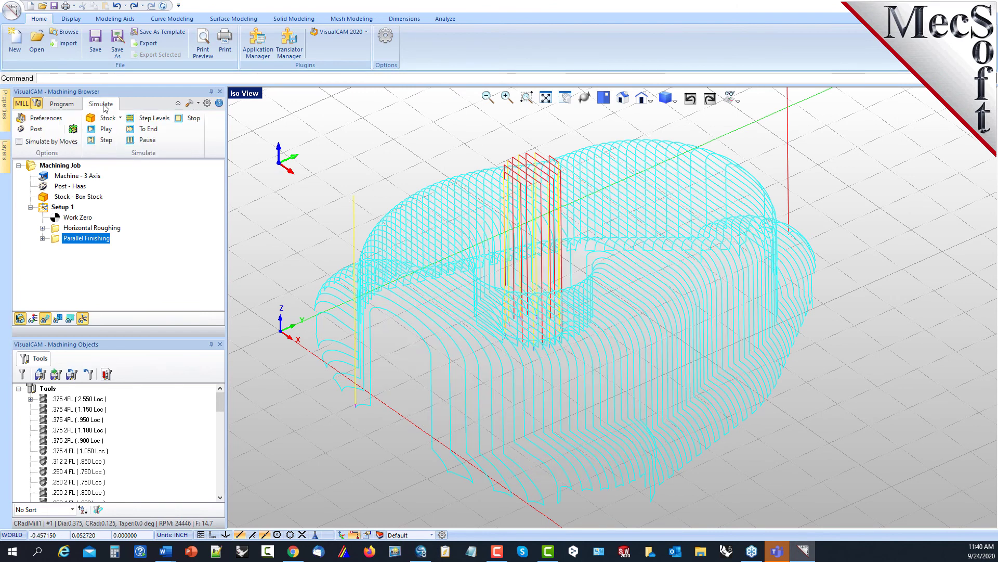
click(104, 128)
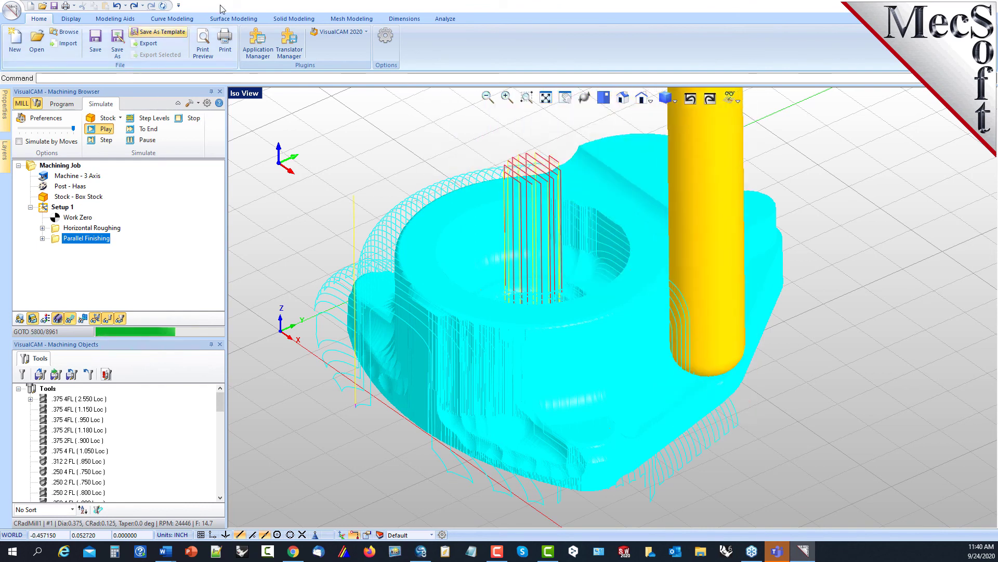
click(150, 129)
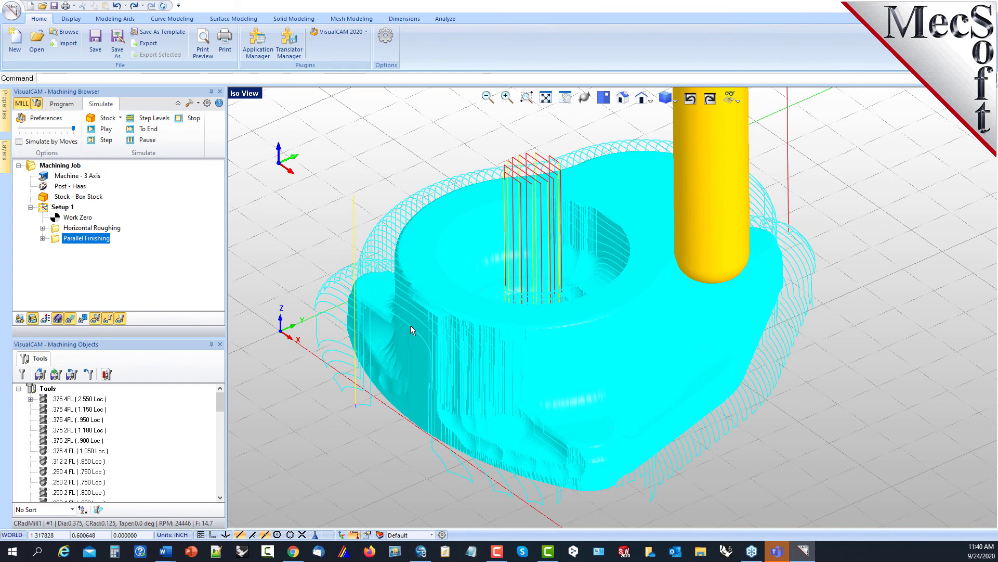
Edit the Parallel Finishing tool to a 0.125 tool diameter, 0.02 corner radius, tool length 3 and flute length 1.5
double_click(57, 239)
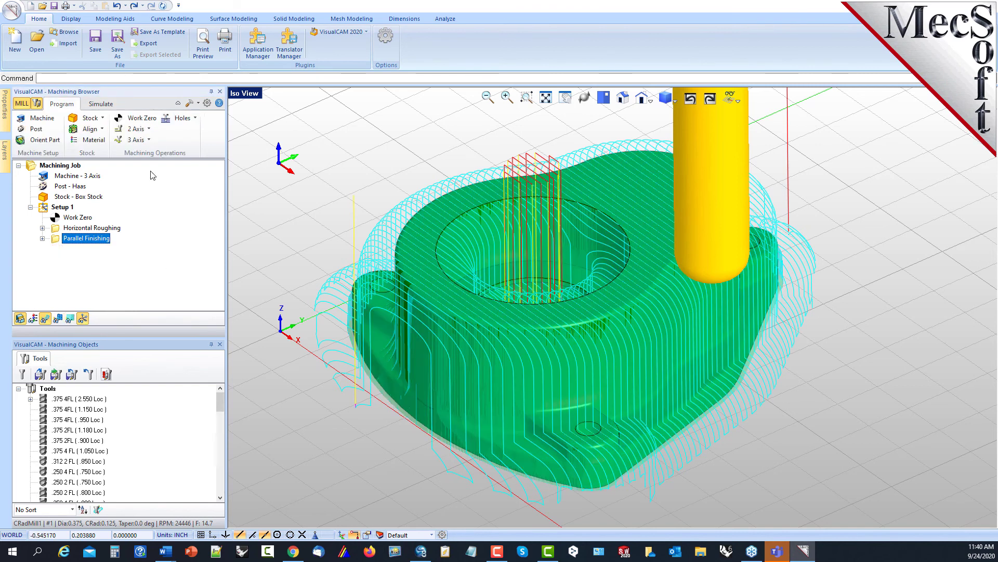
click(140, 133)
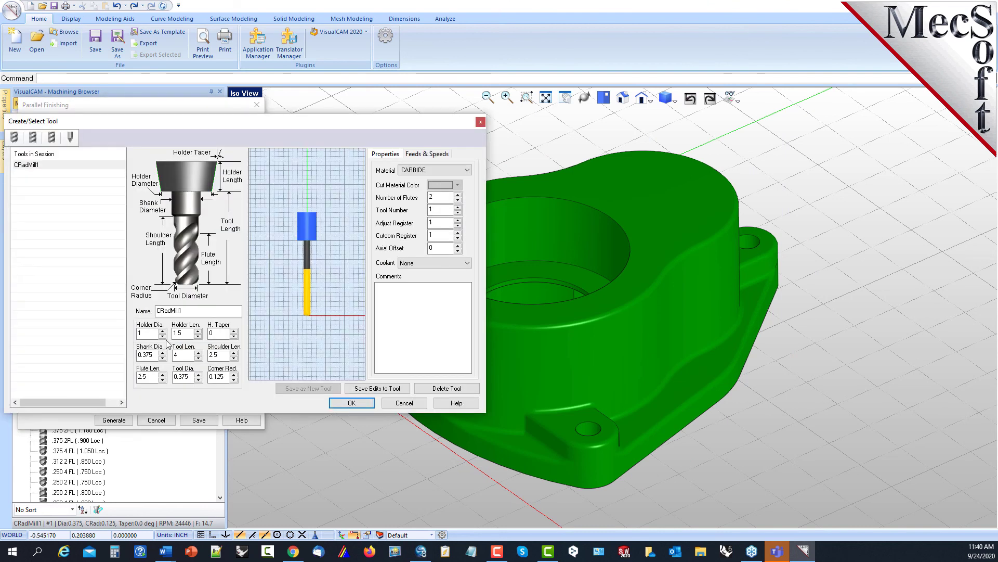
click(179, 377)
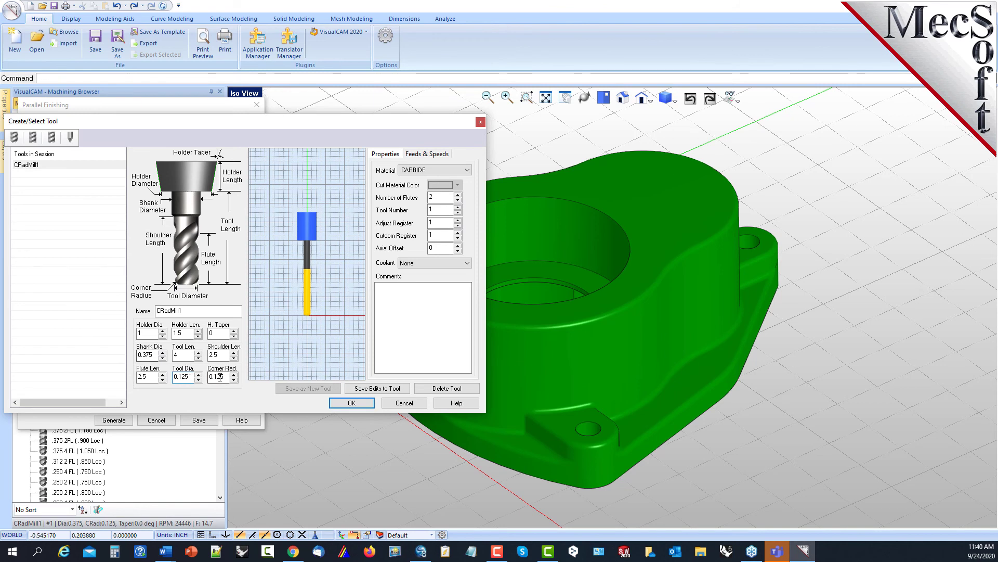
drag(214, 377, 234, 378)
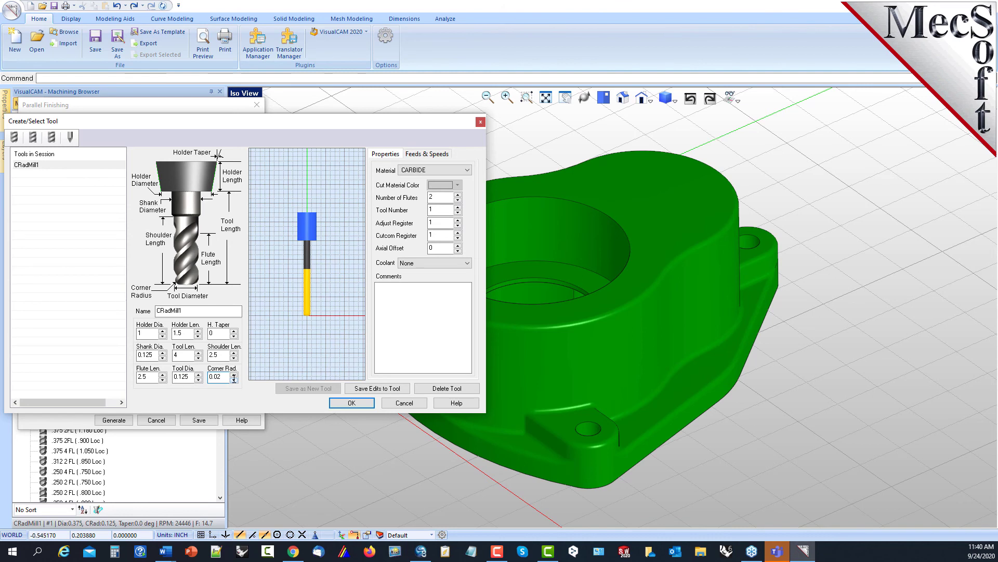
click(220, 354)
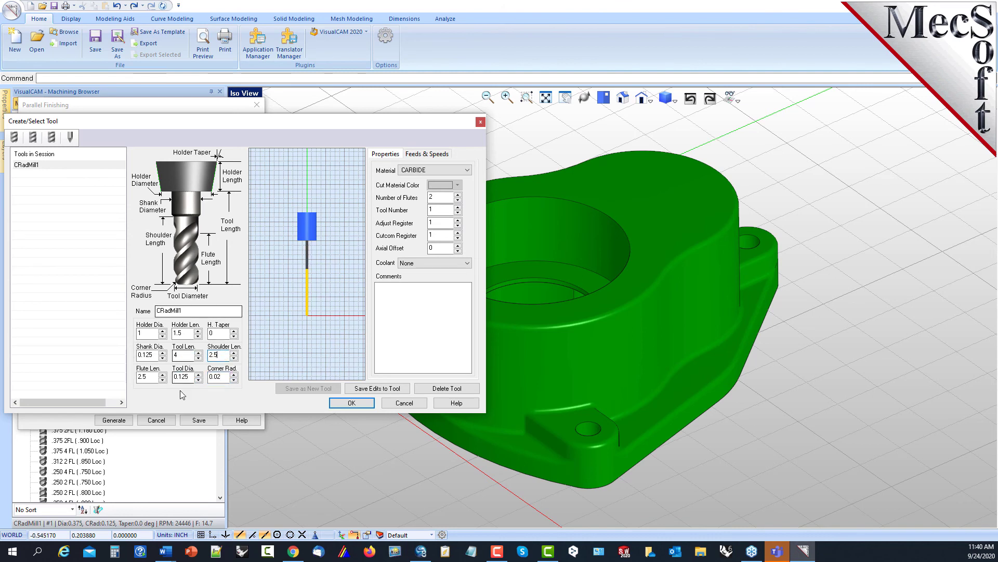
double_click(187, 355)
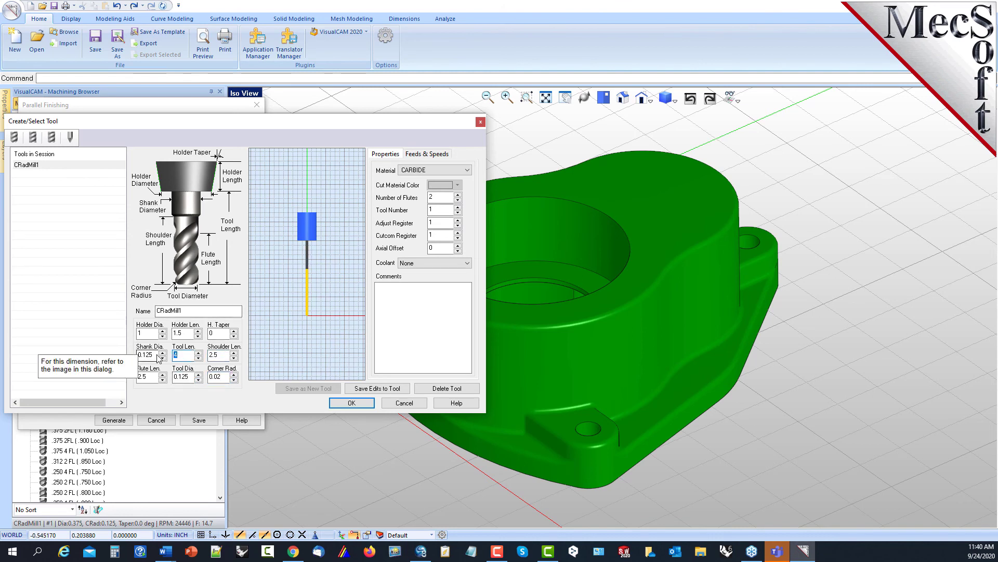
text(3)
click(147, 378)
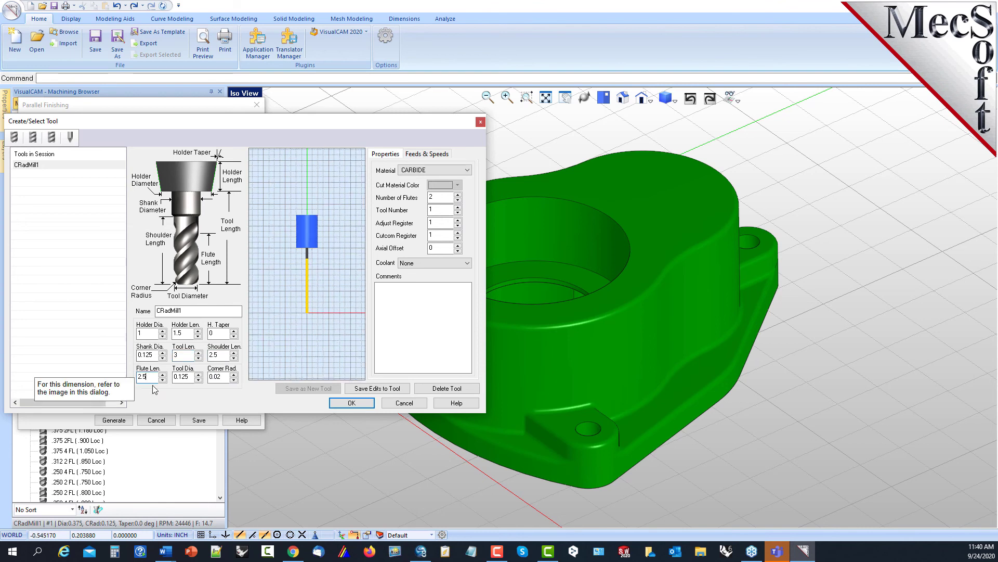
text(1)
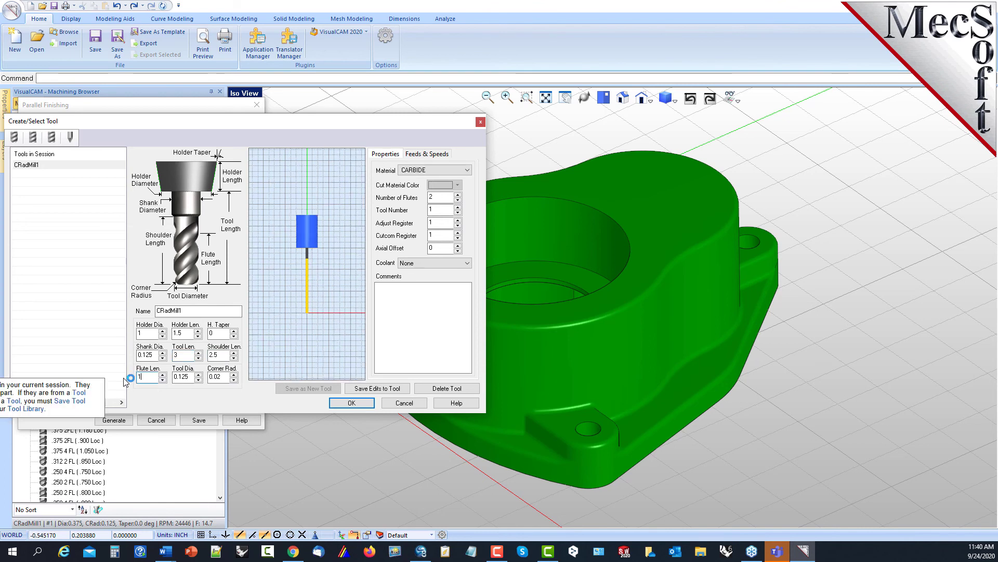
text(.5)
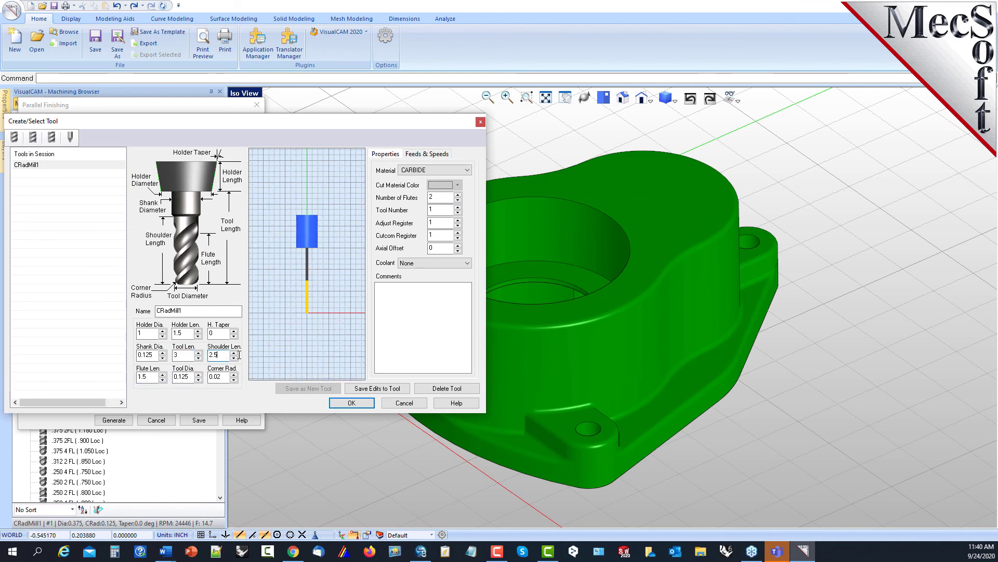
Name the edited mill CRadMill-0.125Dia and save it as a new tool with a non-repeated tool number for Parallel Finishing
click(193, 310)
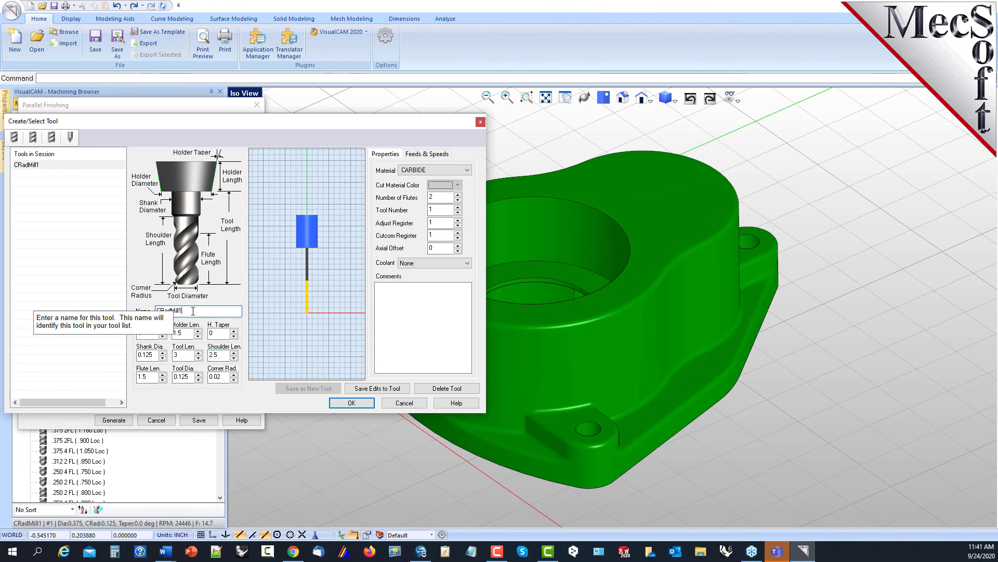
text(-0.)
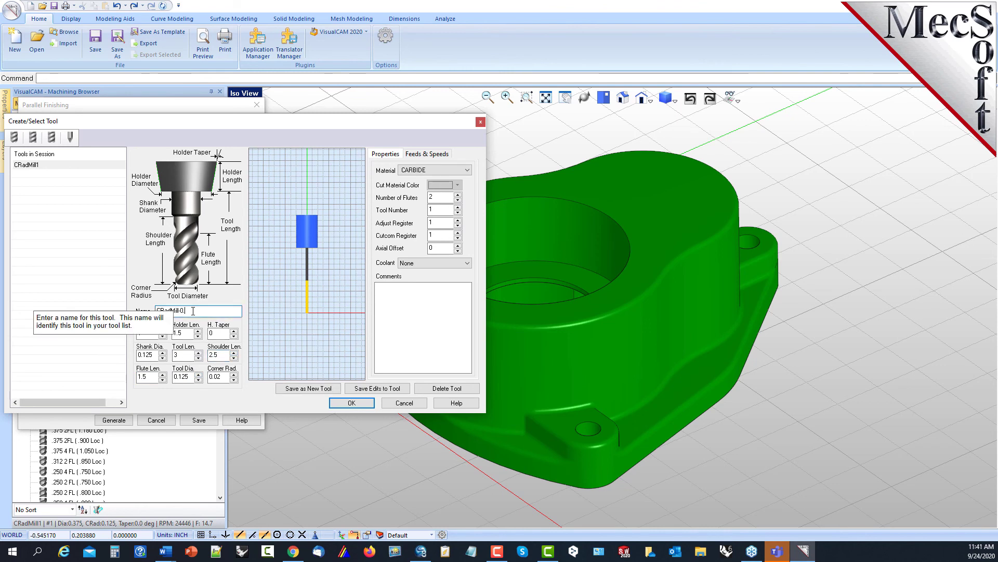
text(125Dias)
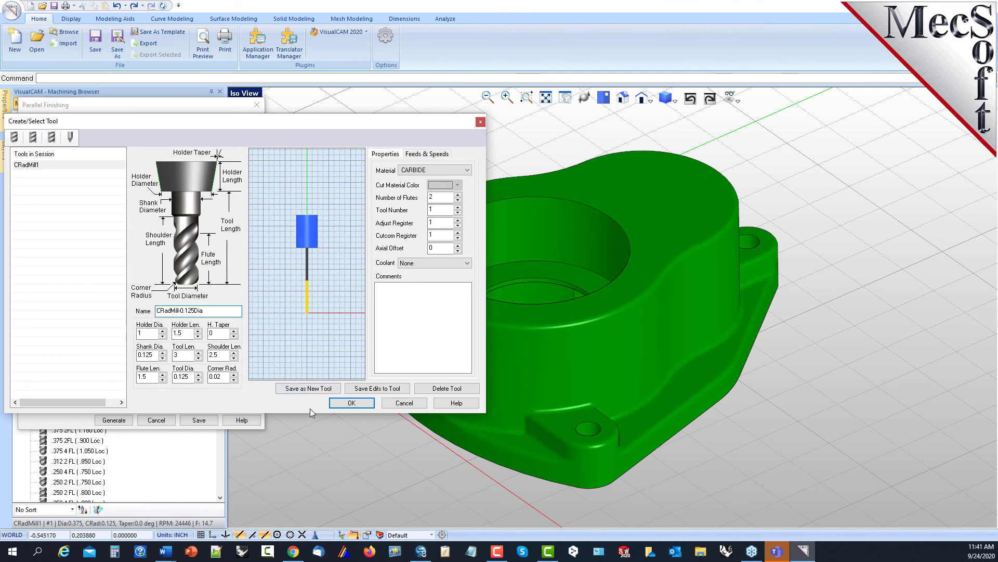
click(312, 388)
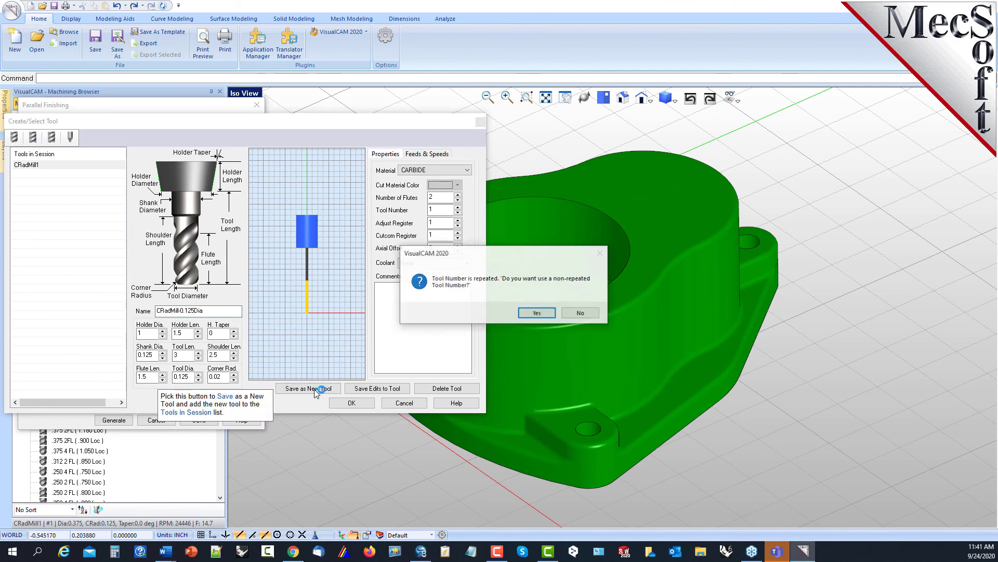
click(528, 314)
click(363, 403)
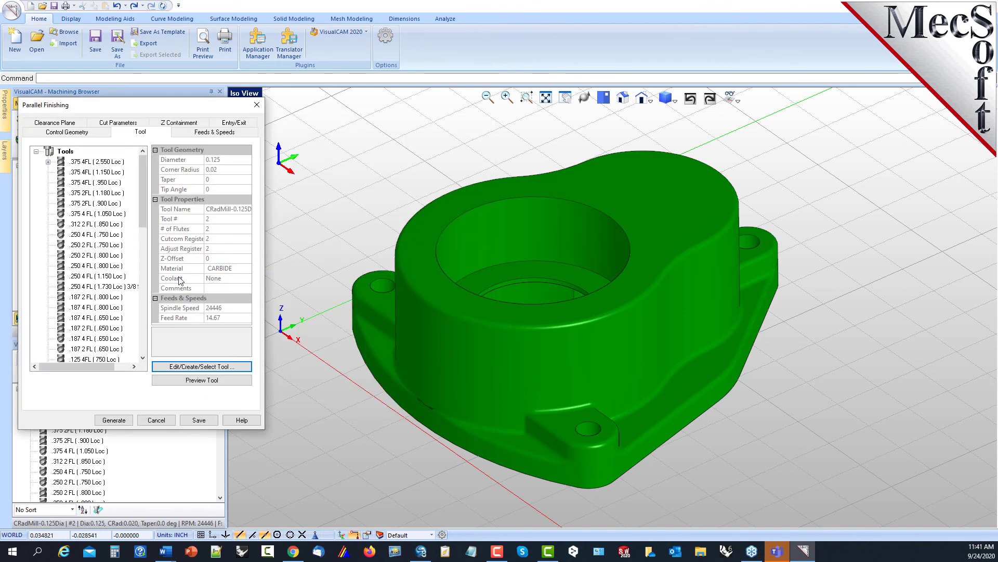
Locate the new CRadMill-0.125Dia in the tool list and regenerate the Parallel Finishing toolpath with it
drag(143, 191, 143, 317)
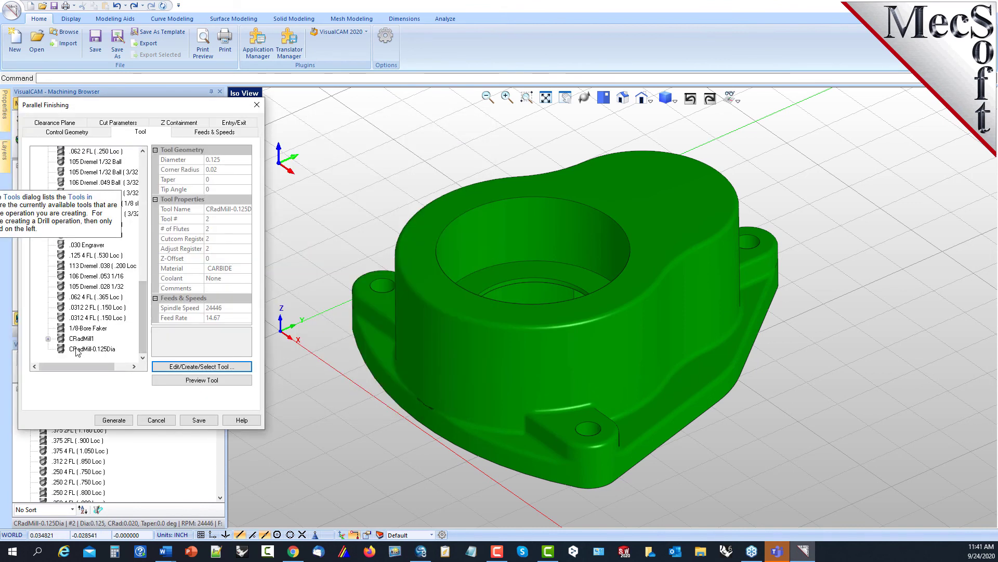
click(114, 420)
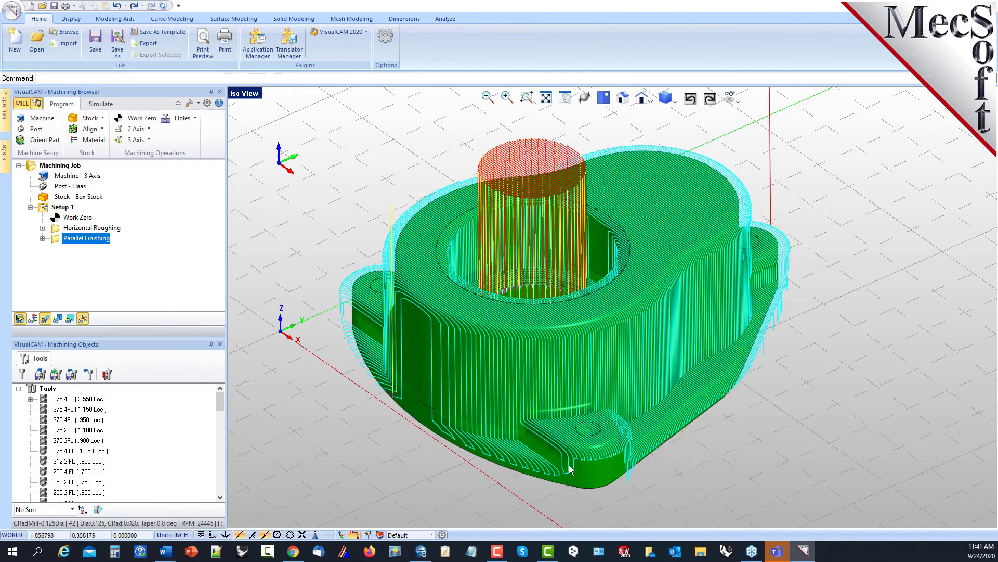
mouse_move(584, 356)
middle_down()
mouse_move(584, 391)
mouse_move(583, 357)
middle_up()
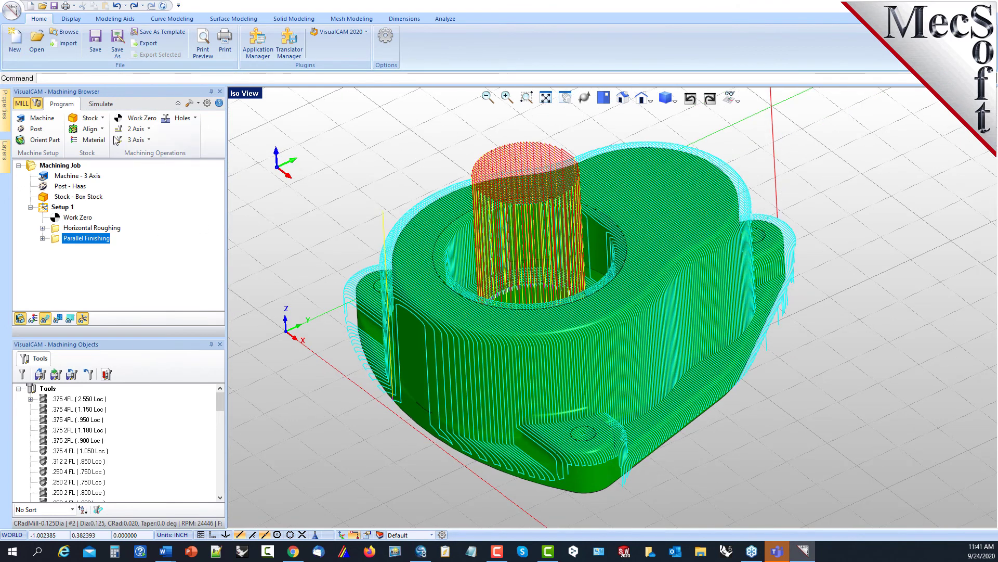
Simulate the regenerated Parallel Finishing toolpath, pausing playback partway and running the rest straight to the end
click(101, 104)
click(106, 129)
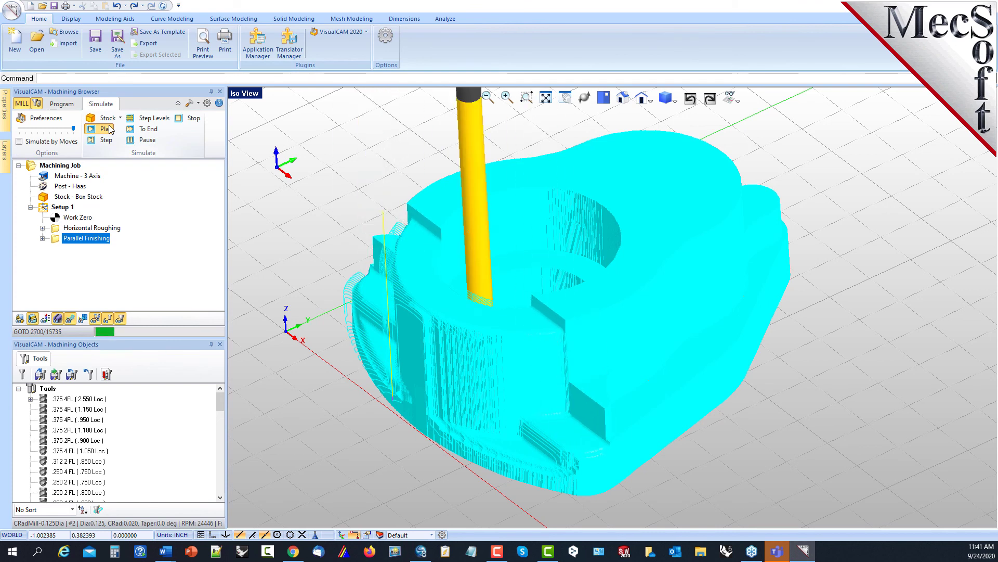
click(147, 138)
click(152, 130)
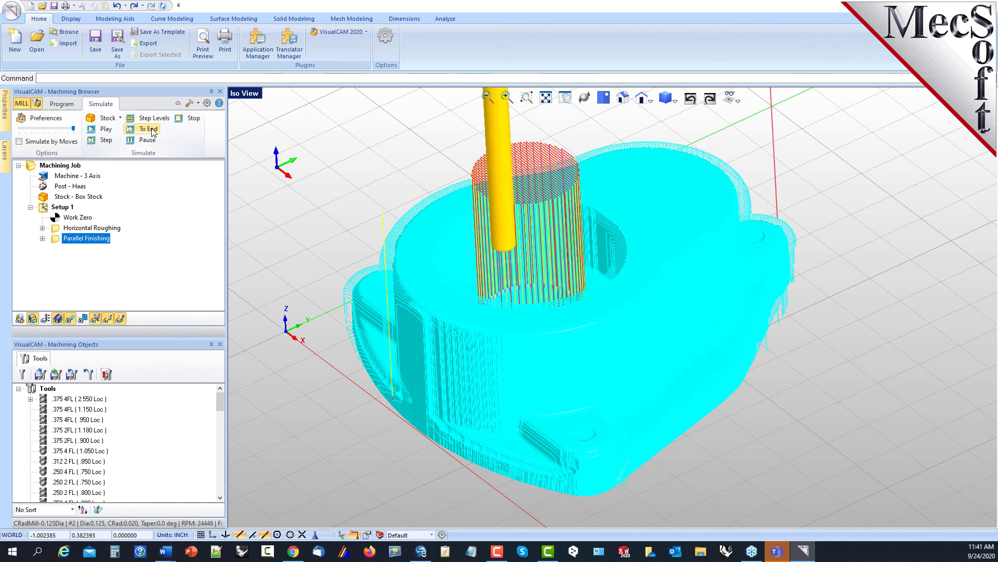
Change the cut stock display color to light purple in the stock preferences
mouse_move(675, 414)
middle_down()
mouse_move(678, 352)
mouse_move(684, 423)
mouse_move(672, 454)
mouse_move(663, 408)
middle_up()
click(207, 104)
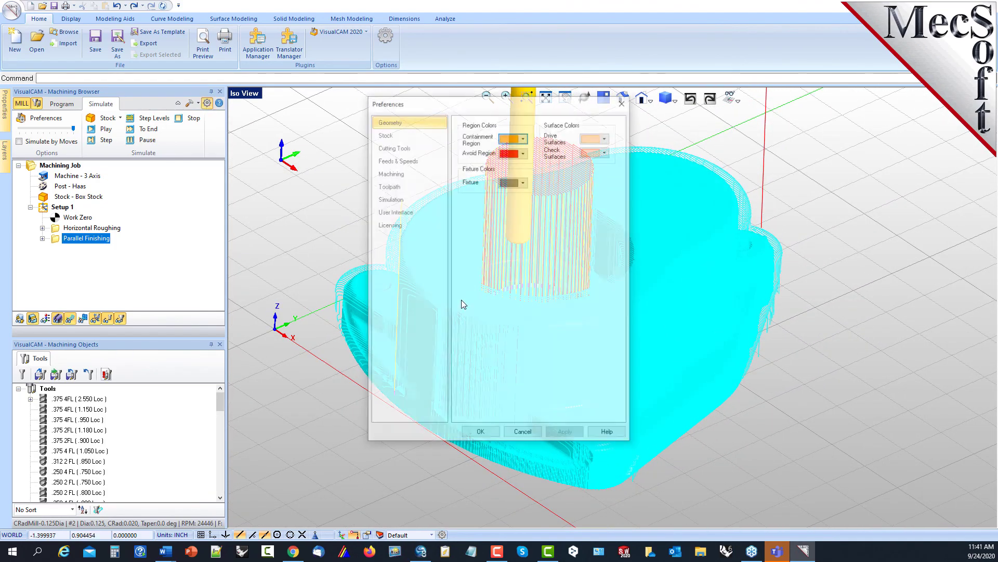
click(390, 134)
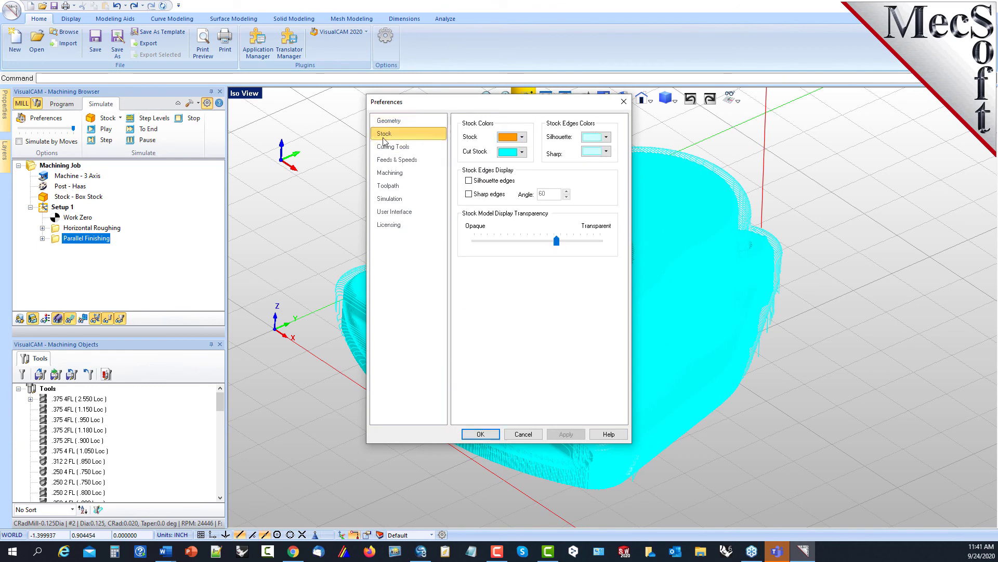
click(523, 152)
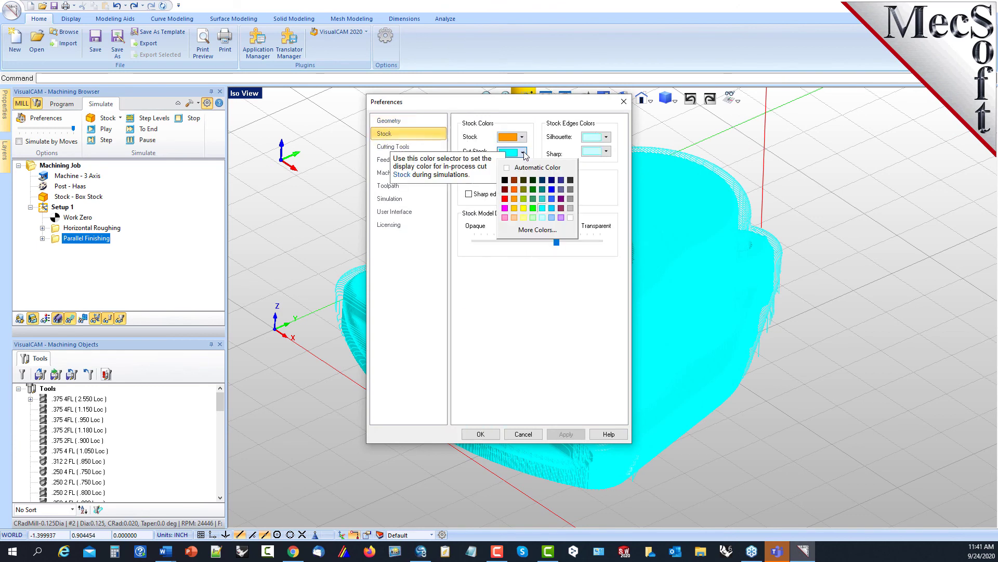
click(561, 217)
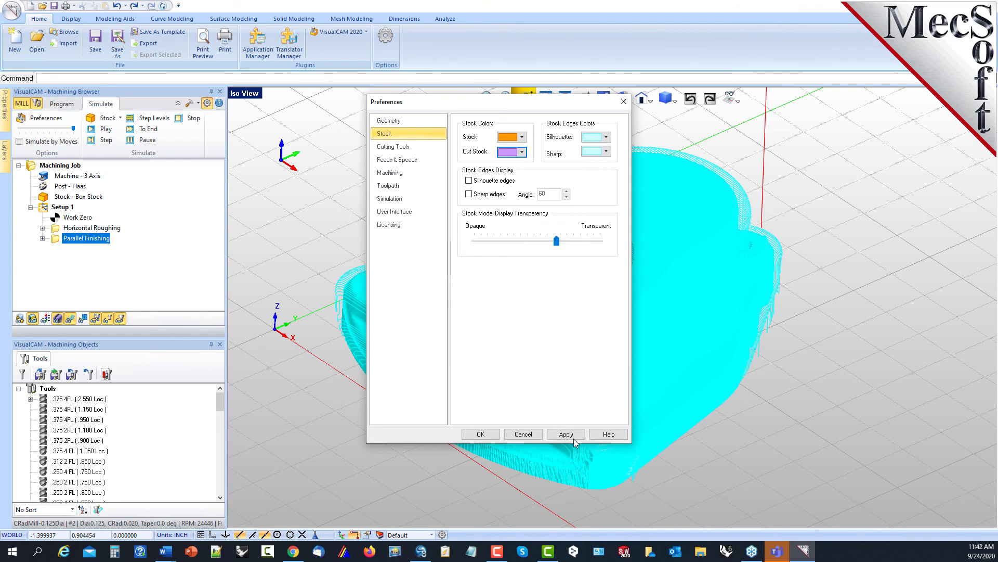
click(481, 434)
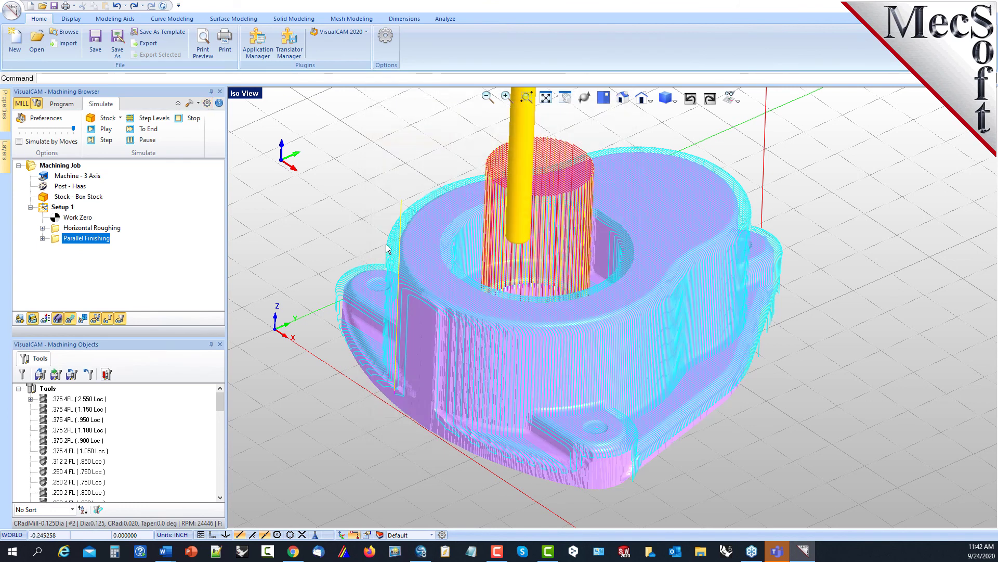
mouse_move(647, 286)
right_down()
mouse_move(651, 263)
mouse_move(652, 281)
mouse_move(644, 275)
right_up()
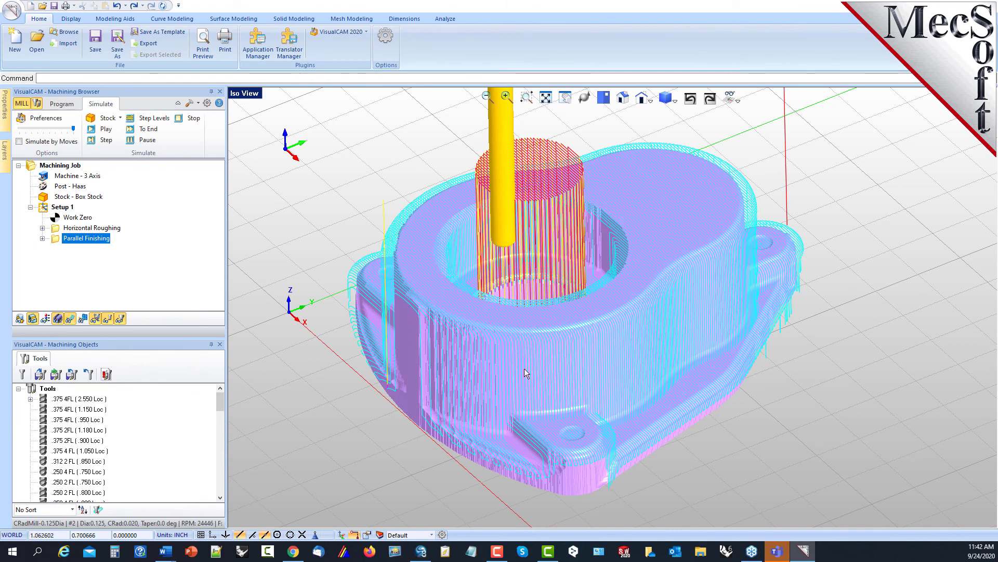
Duplicate the Parallel Finishing operation within Setup 1 by copying and pasting it
right_click(56, 242)
click(83, 390)
right_click(66, 242)
click(93, 402)
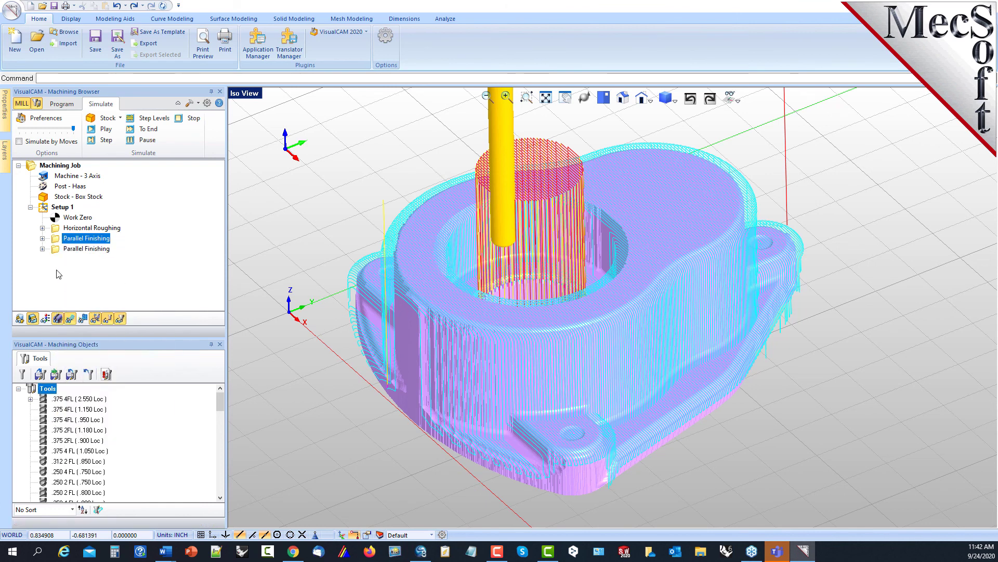
Regenerate the duplicated Parallel Finishing with an angle of cuts of 90, and simulate it through to the end
double_click(84, 248)
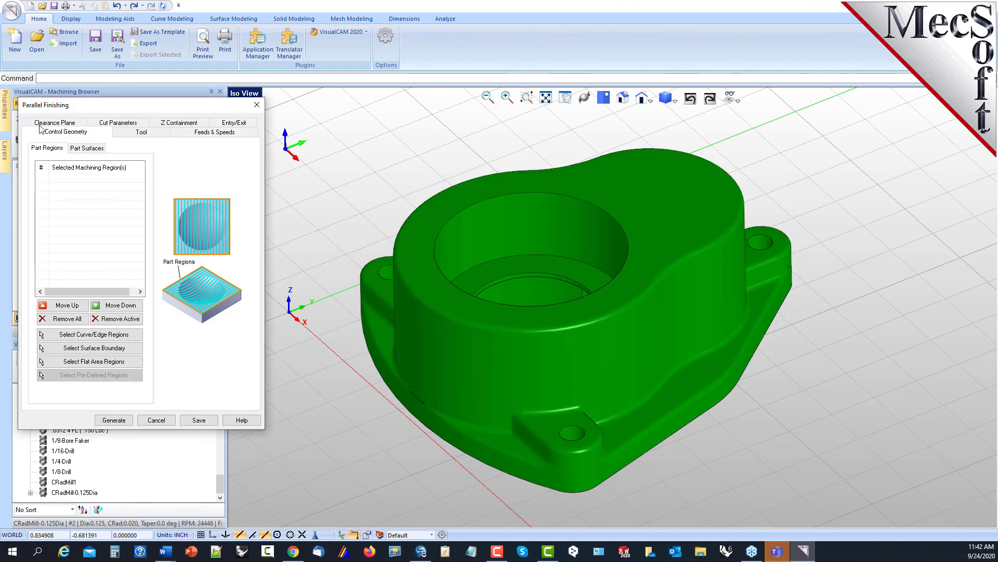
click(100, 124)
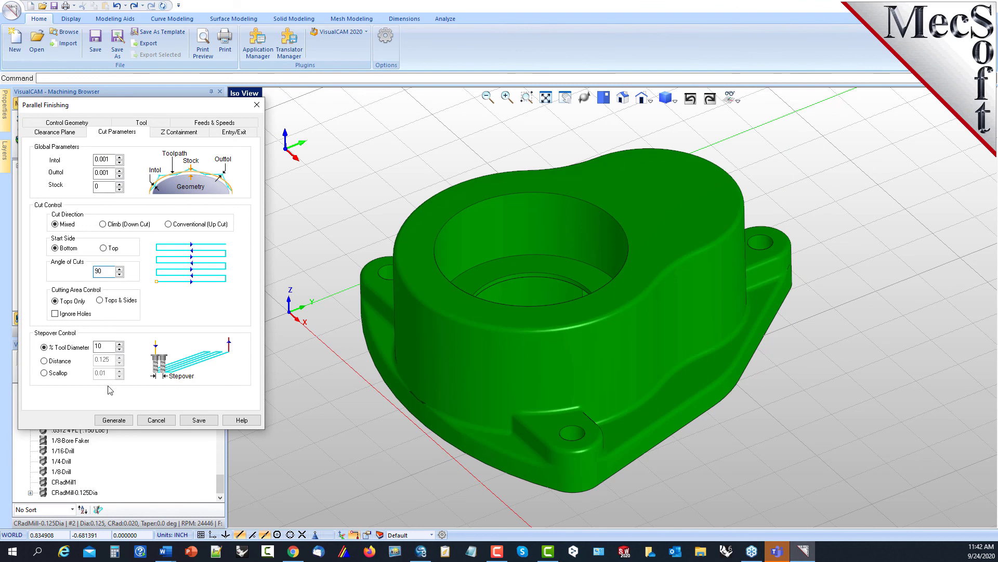
click(112, 422)
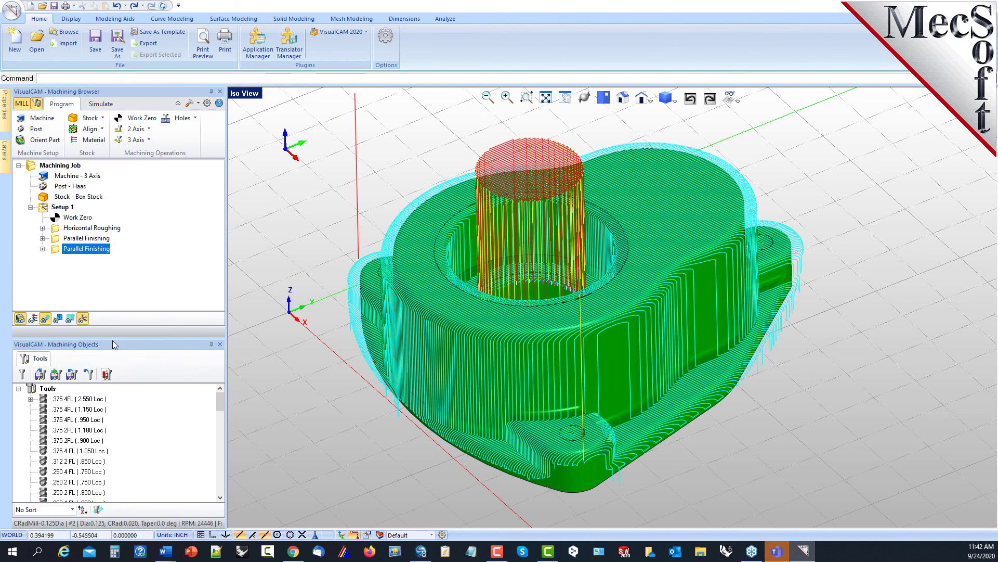
click(100, 103)
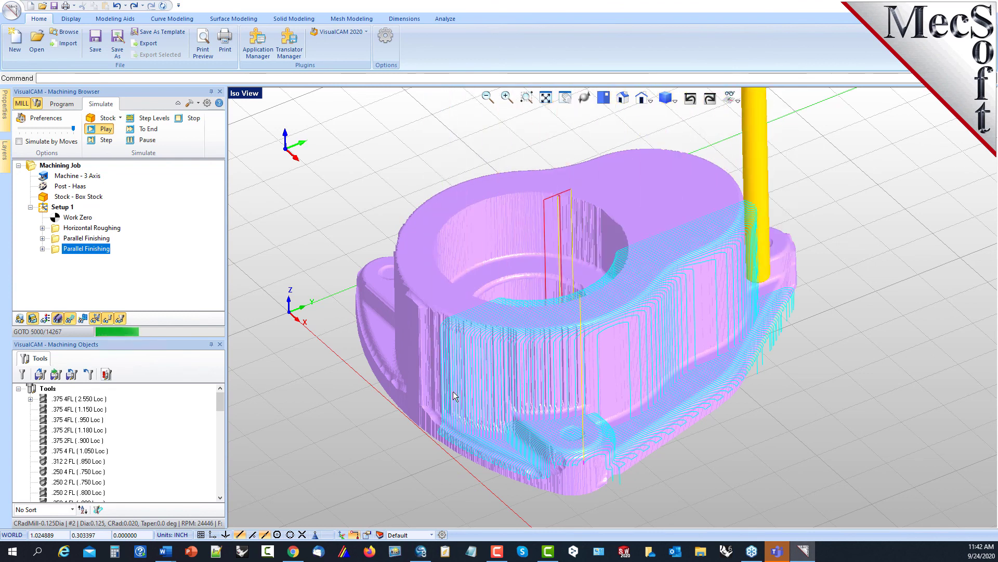
click(152, 130)
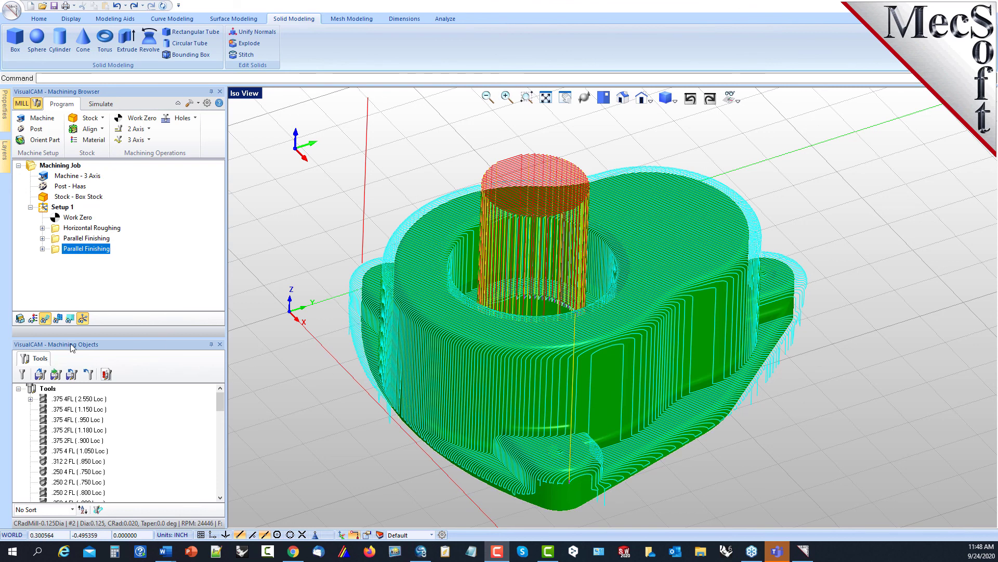
Start a Drill operation and select the holes on the flat areas of the three mounting lugs
click(190, 118)
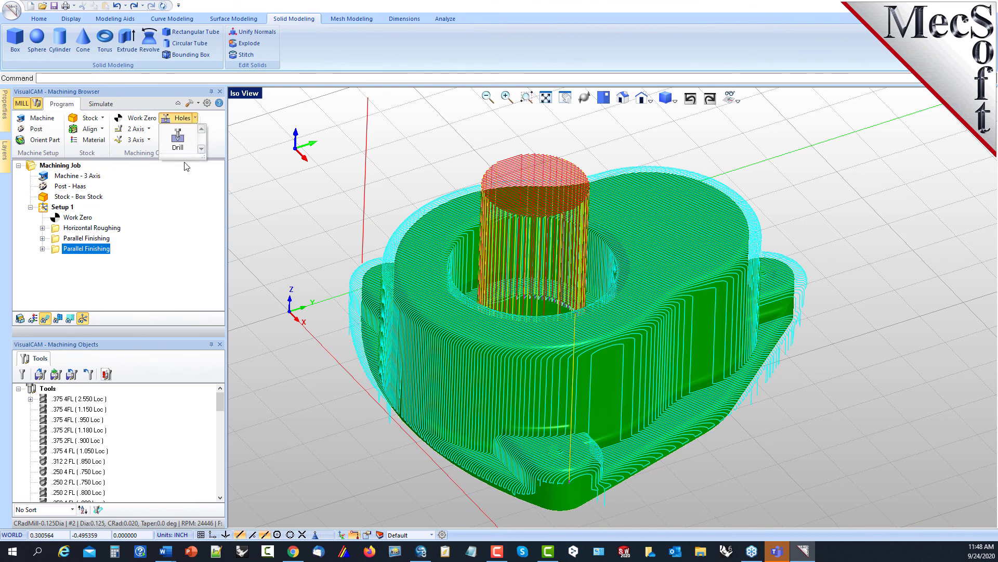
click(182, 144)
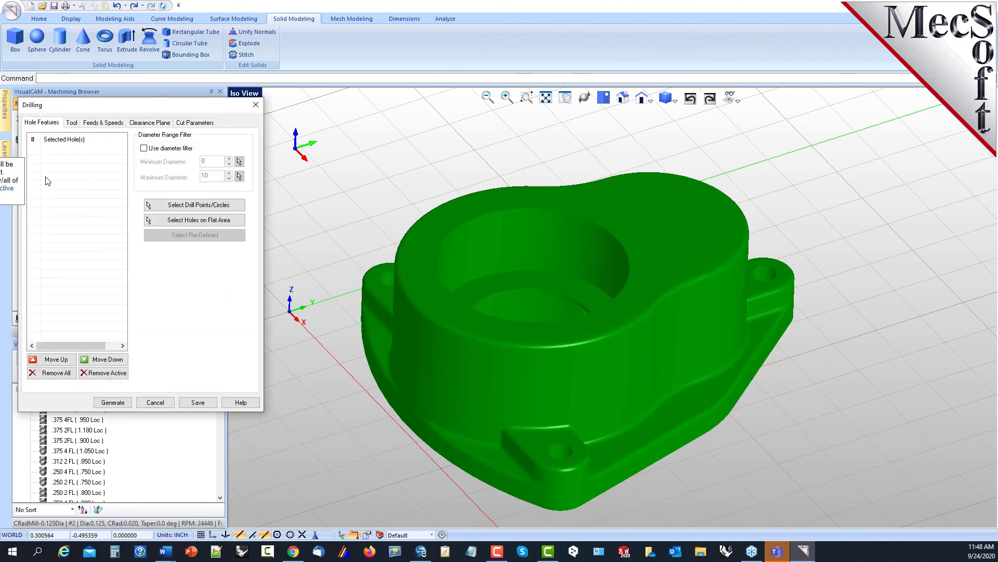
drag(114, 106, 166, 98)
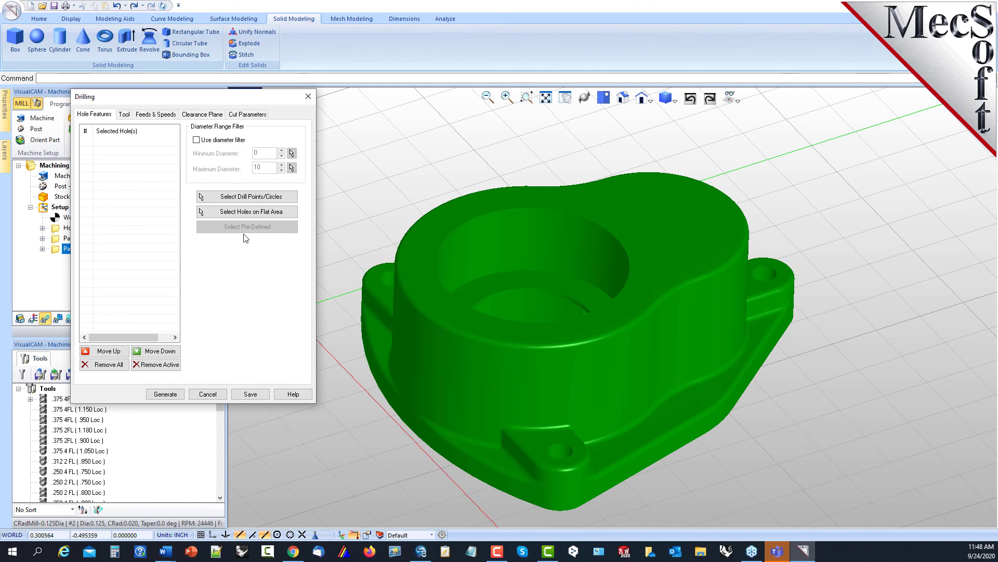
click(289, 214)
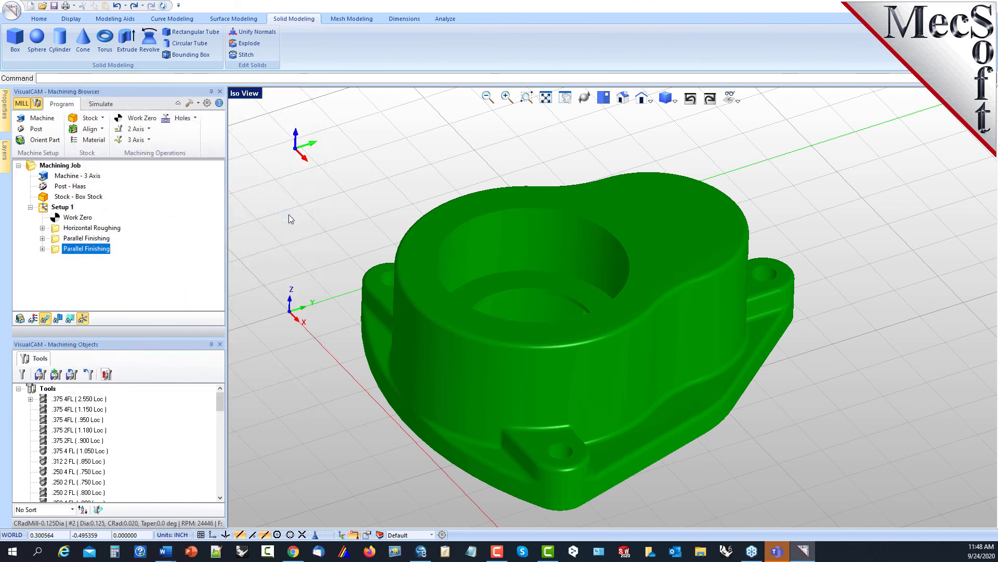
click(538, 444)
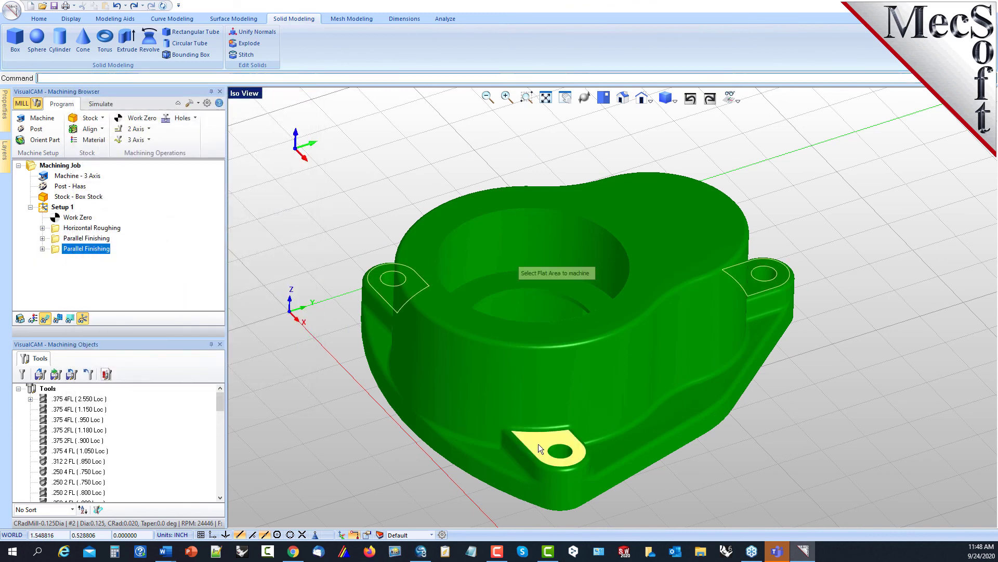
click(376, 283)
click(760, 293)
right_click(854, 258)
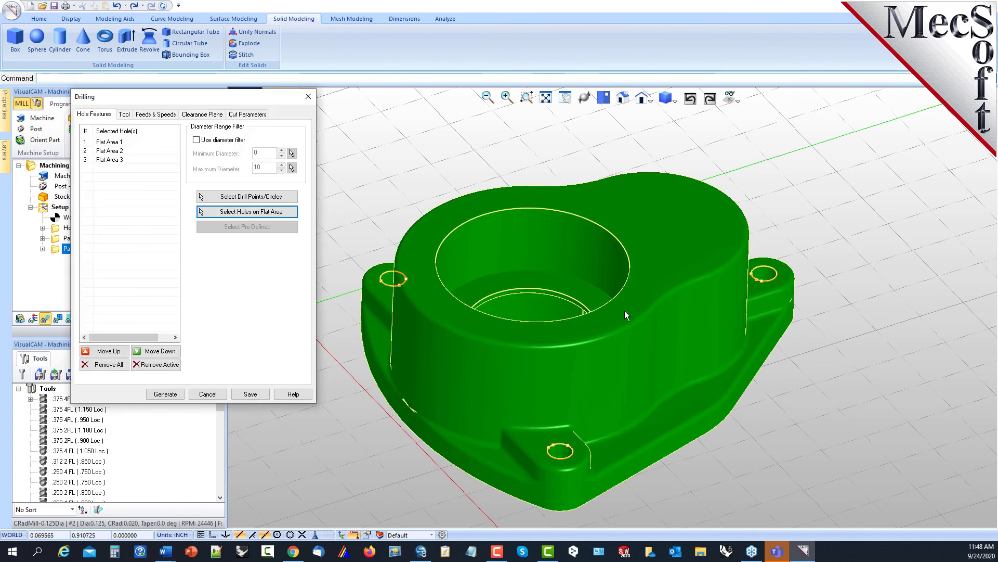
Choose the existing 1/4-Drill as the tool for the drilling operation
click(124, 115)
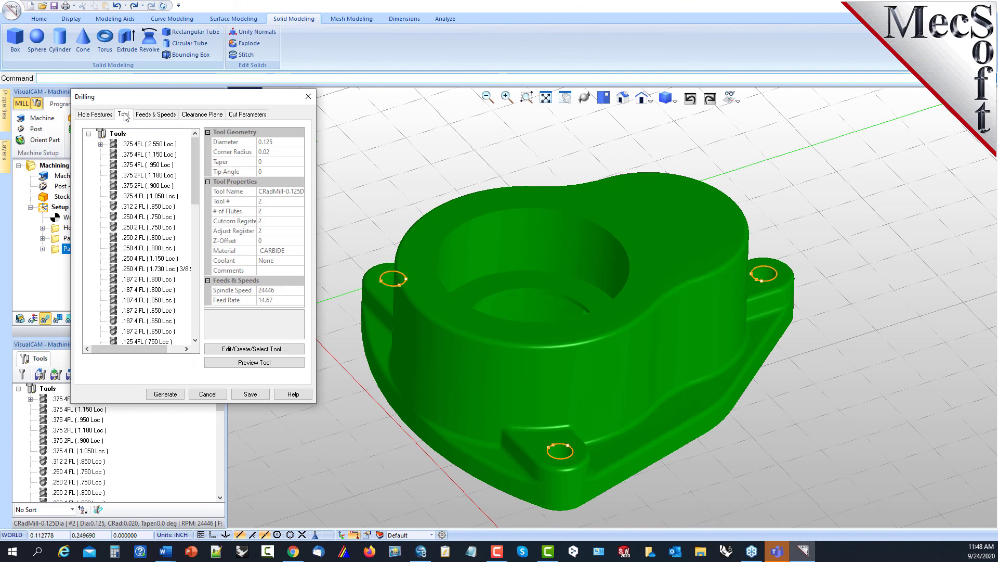
click(258, 349)
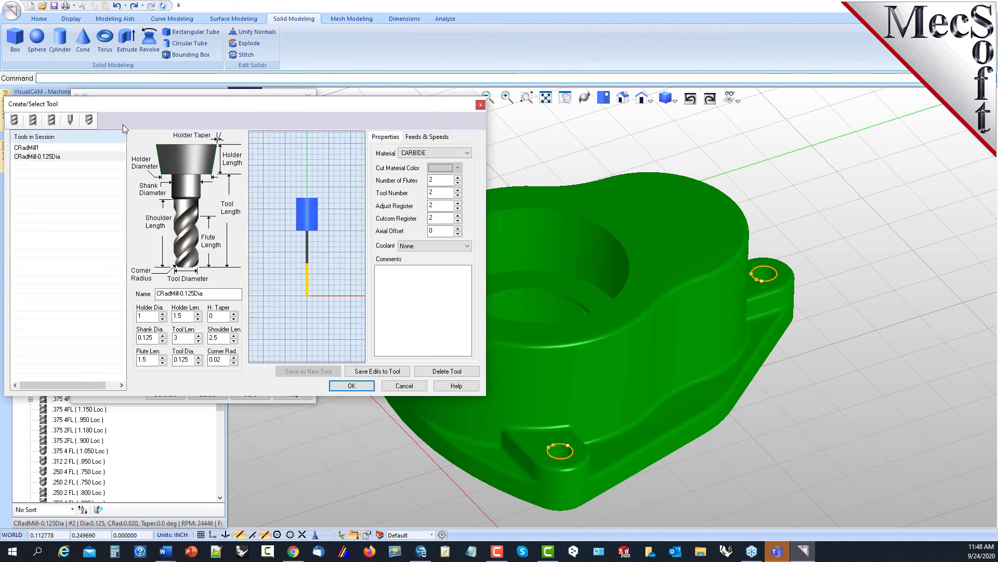
click(146, 122)
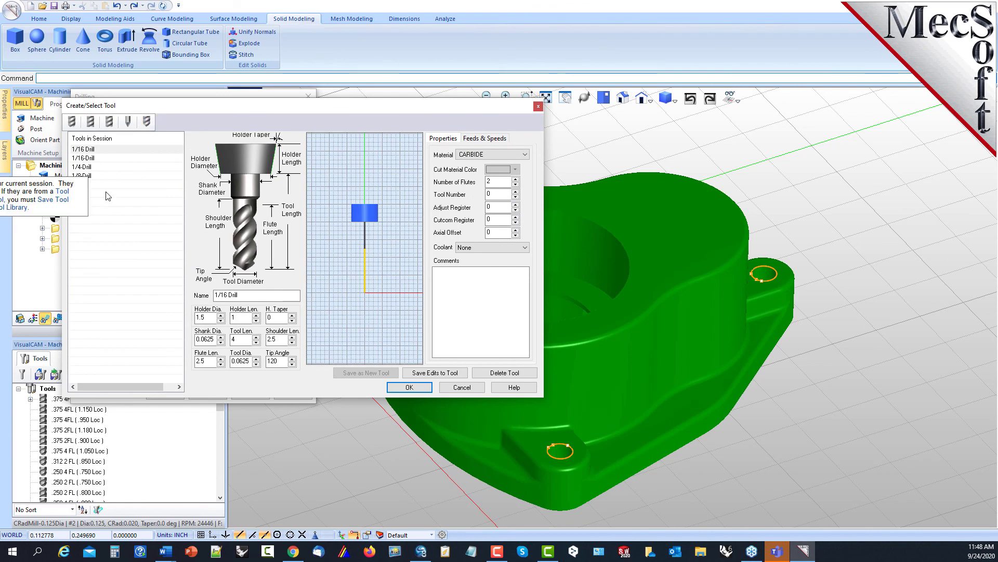
click(83, 166)
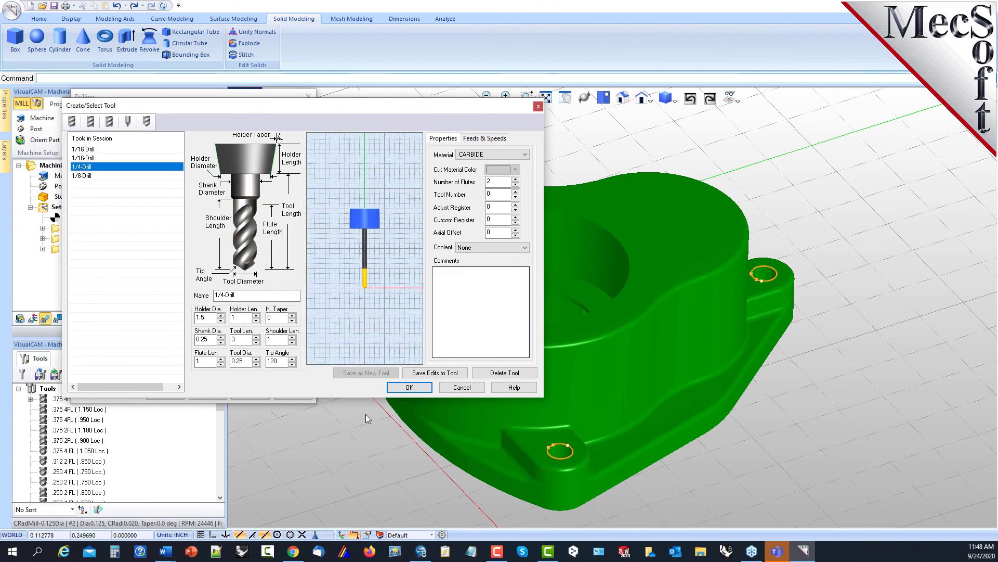
click(409, 386)
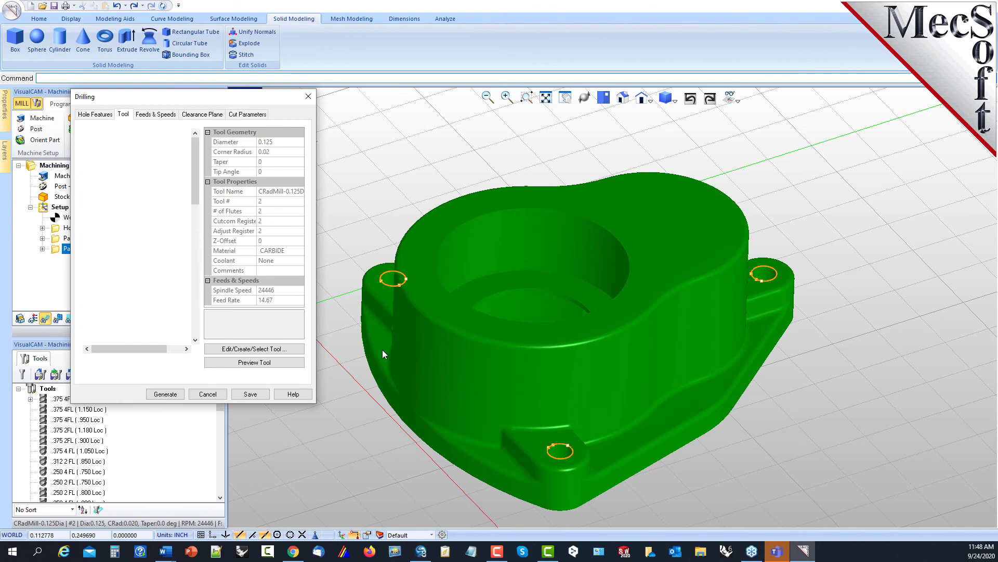
Load the drilling feeds and speeds from the tool, and check the clearance plane and cut parameters
click(167, 115)
click(114, 367)
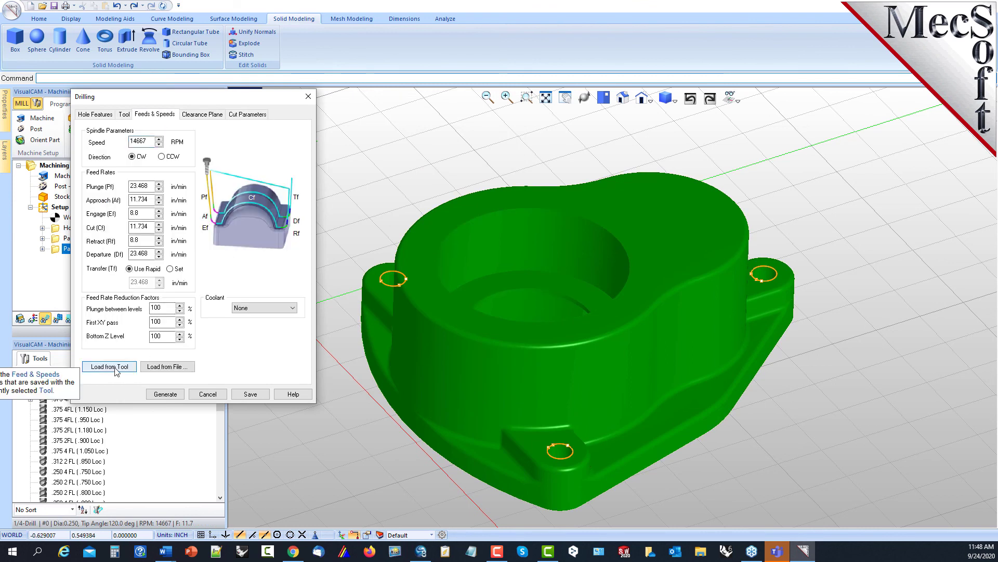
click(203, 116)
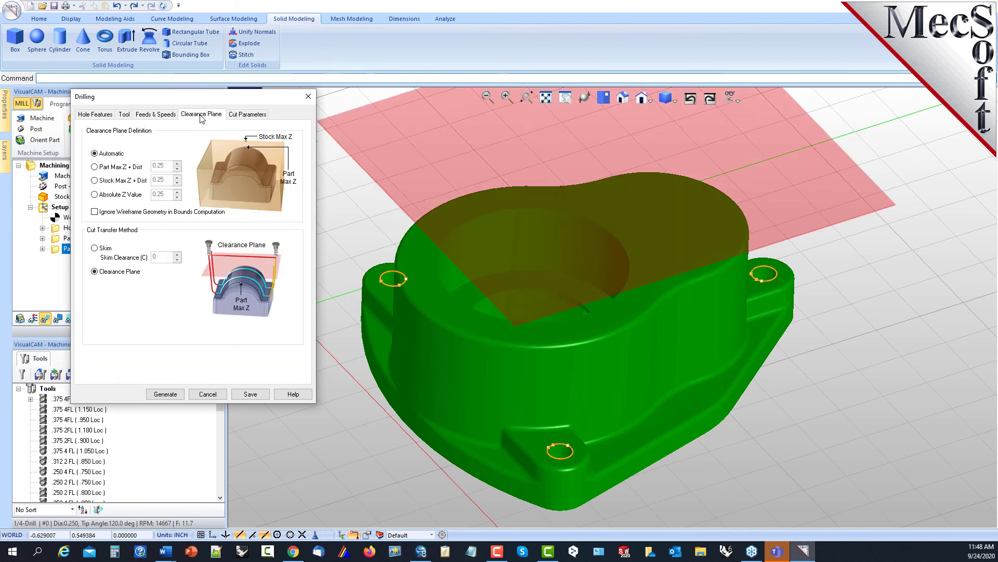
click(249, 116)
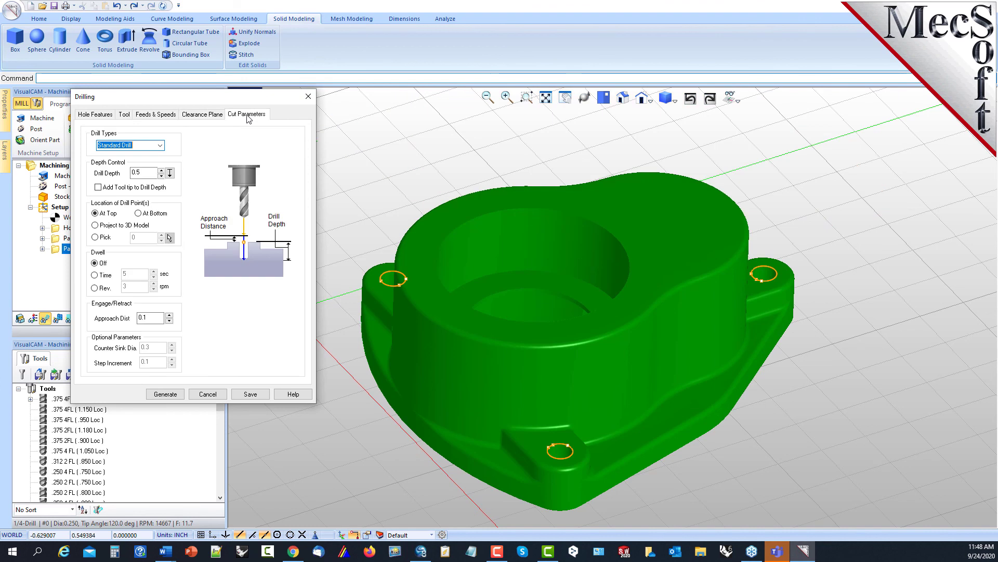
Try the Deep Drill, Countersink Drill and Breakchip Drill types to compare their parameters and illustrations
click(162, 147)
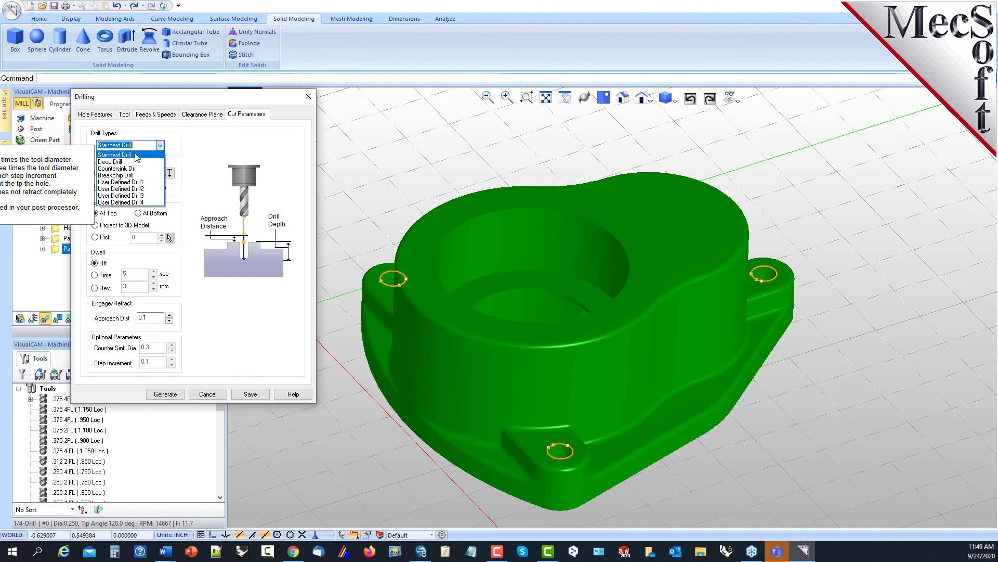
click(182, 101)
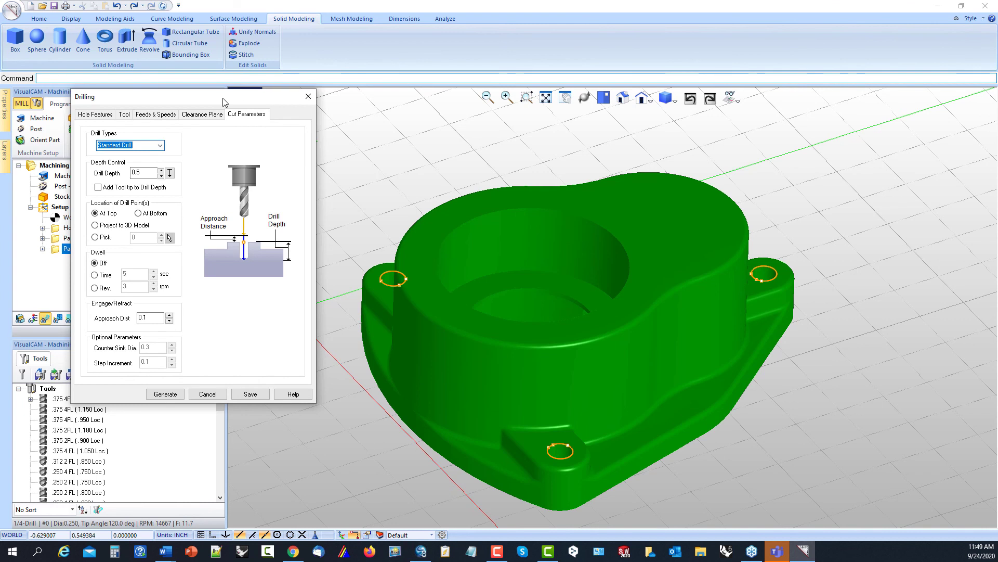
drag(223, 101, 322, 104)
click(260, 148)
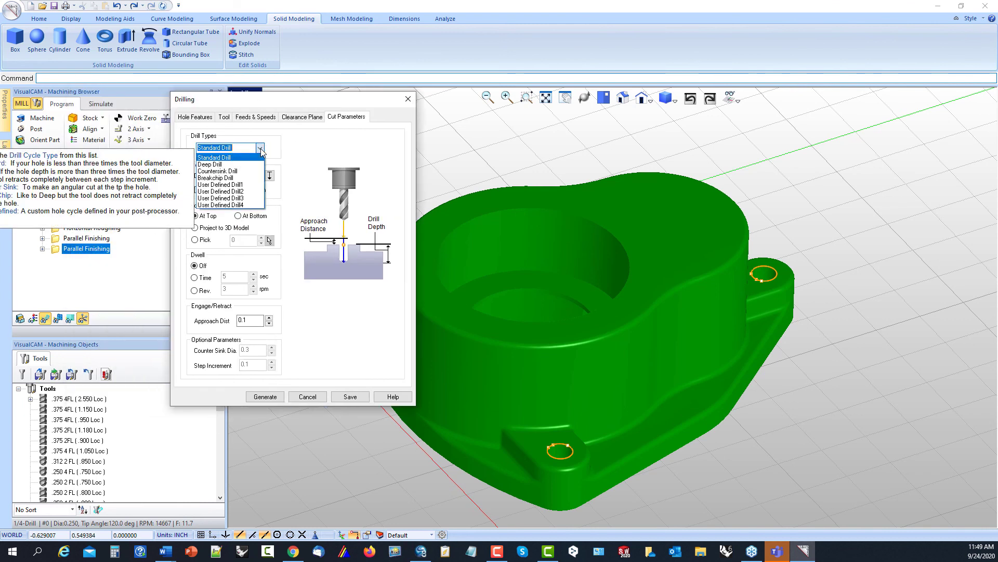
click(239, 165)
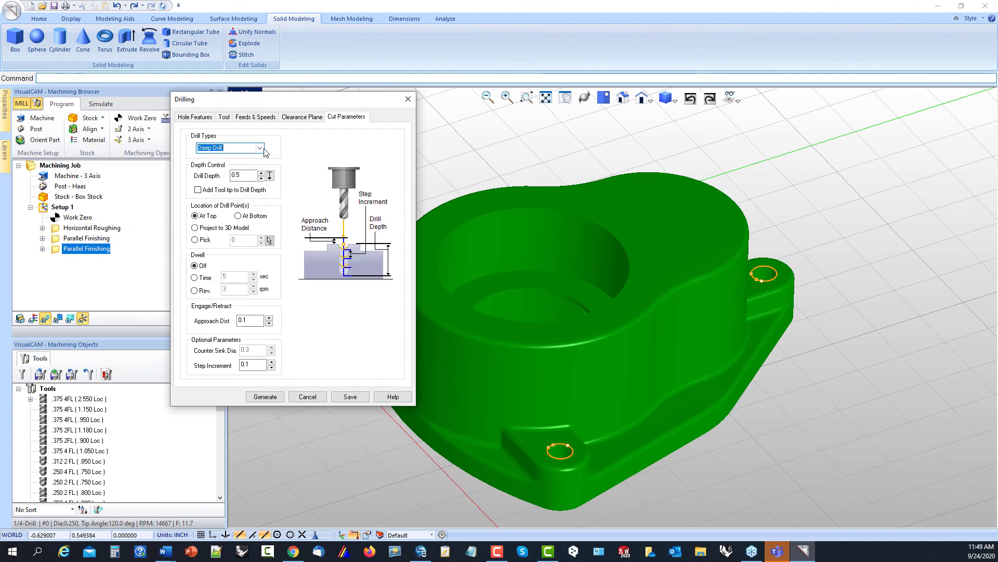
click(263, 148)
click(241, 173)
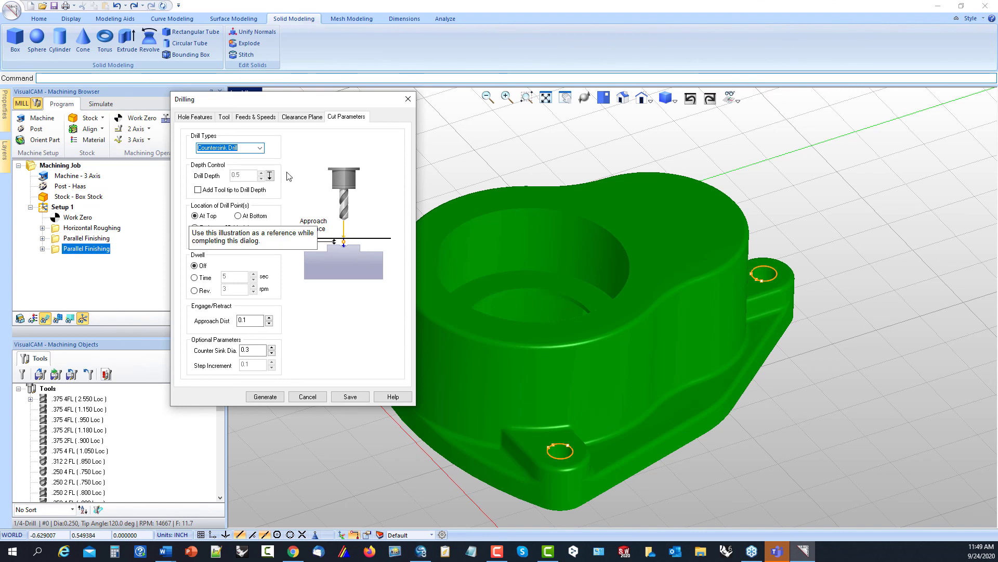
click(260, 148)
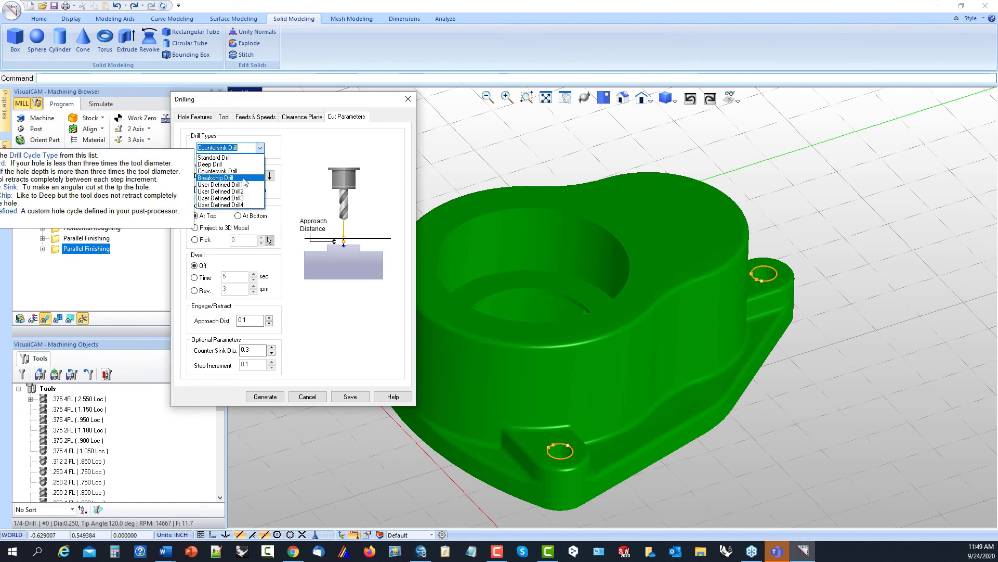
click(232, 177)
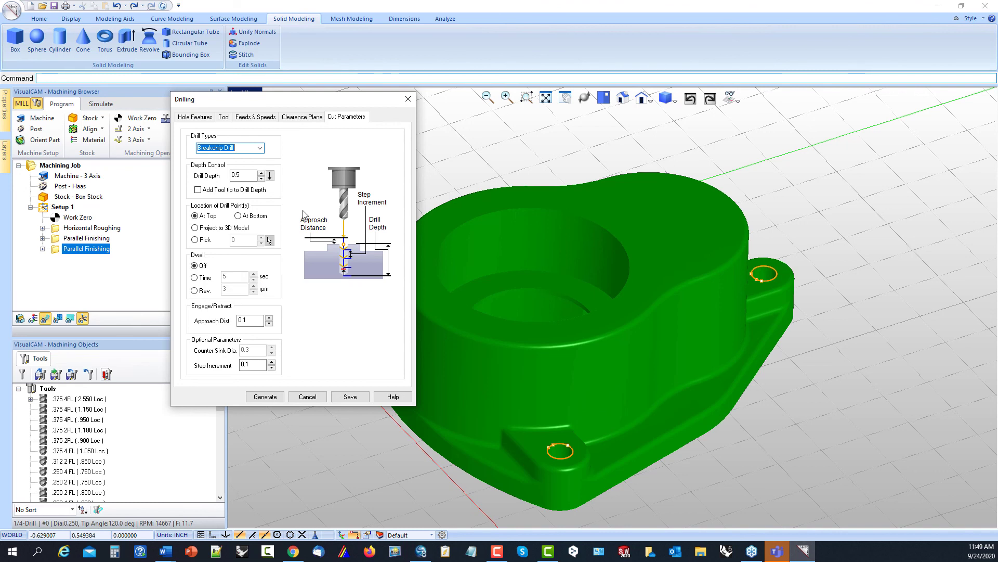
Review the user defined drill types and set the drill type to Deep Drill
click(259, 149)
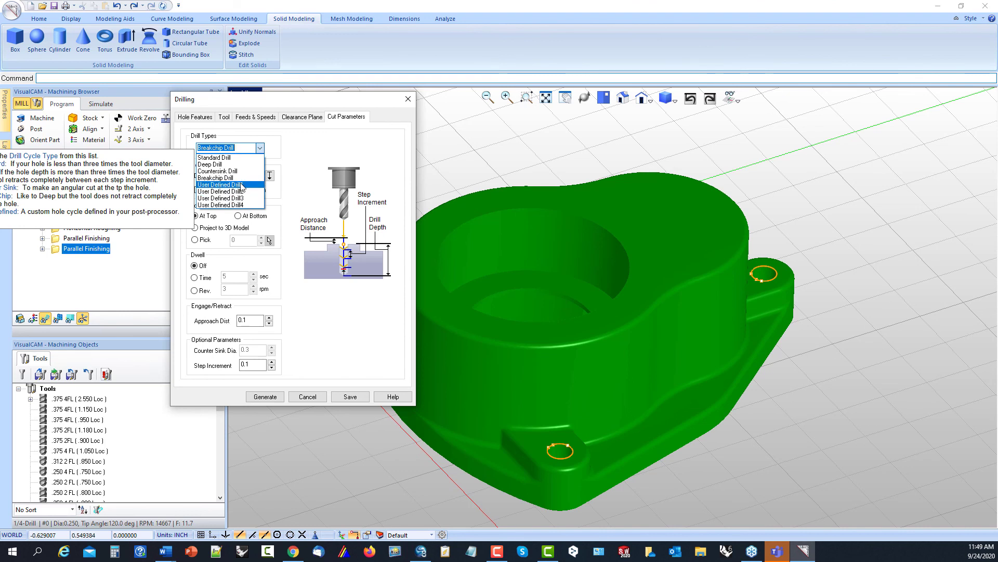
click(260, 148)
click(260, 148)
click(213, 164)
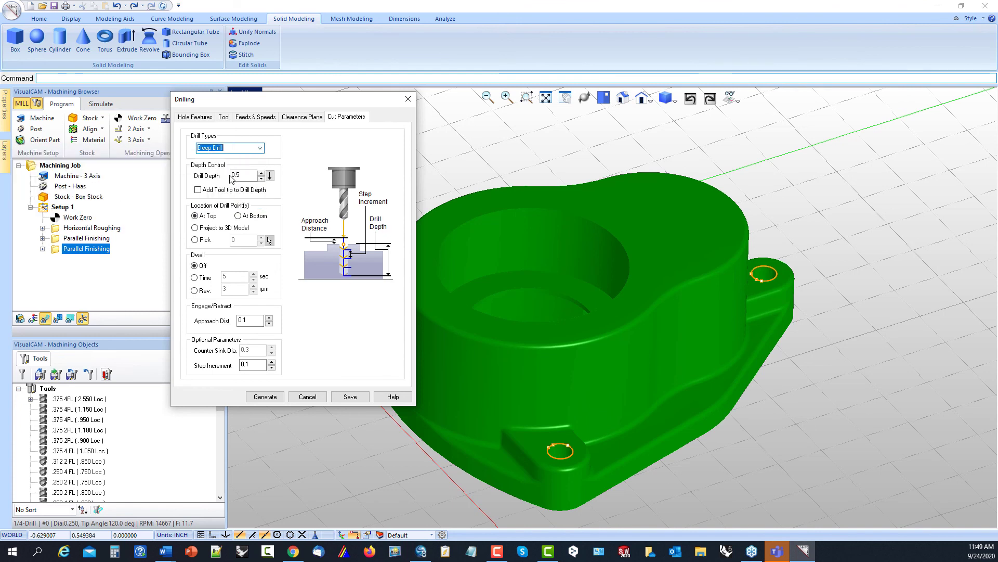
Set the drill depth to 0.5 with the tool tip added to it, and generate the Deep Drill toolpath
mouse_move(256, 366)
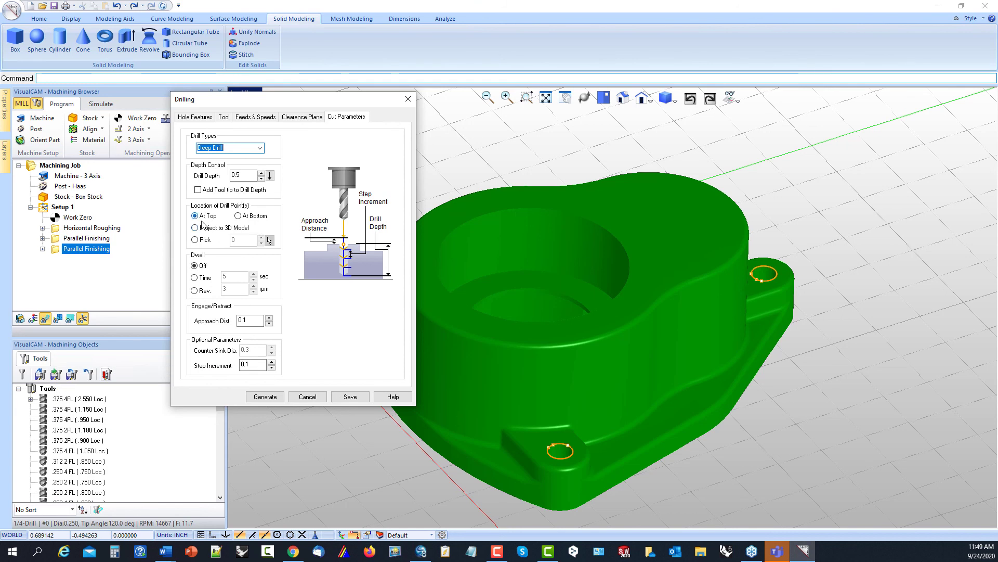
click(270, 176)
click(579, 458)
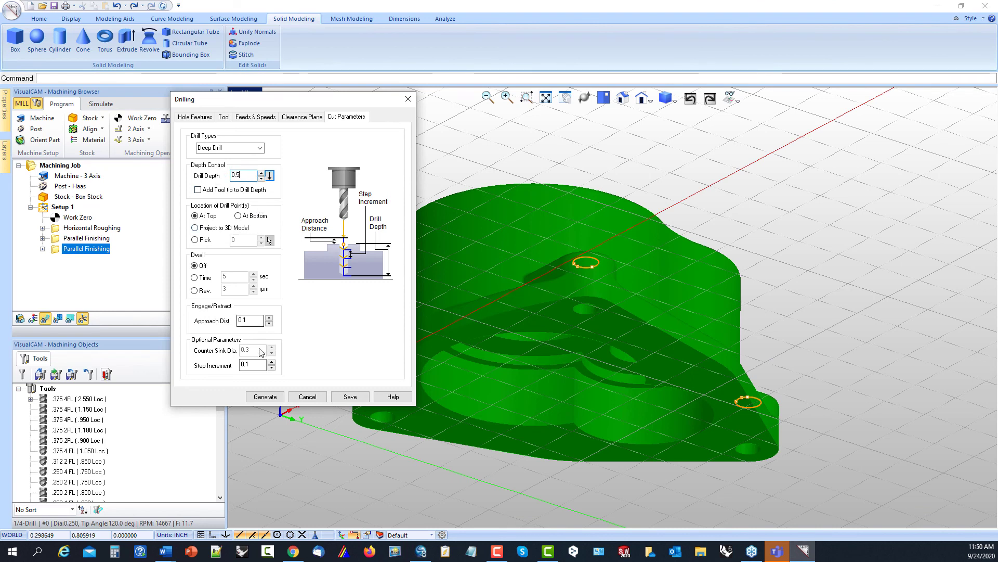
click(205, 192)
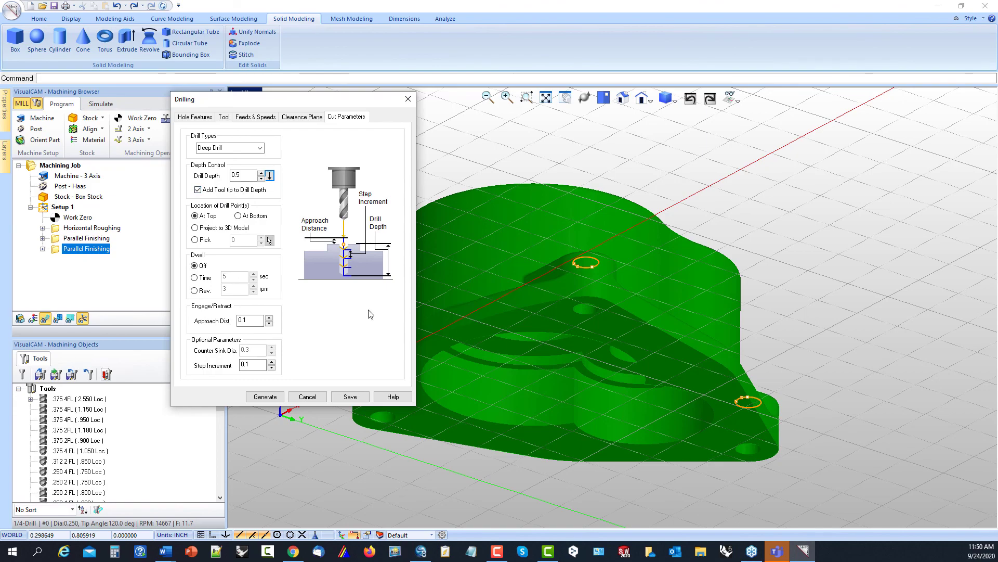
click(265, 396)
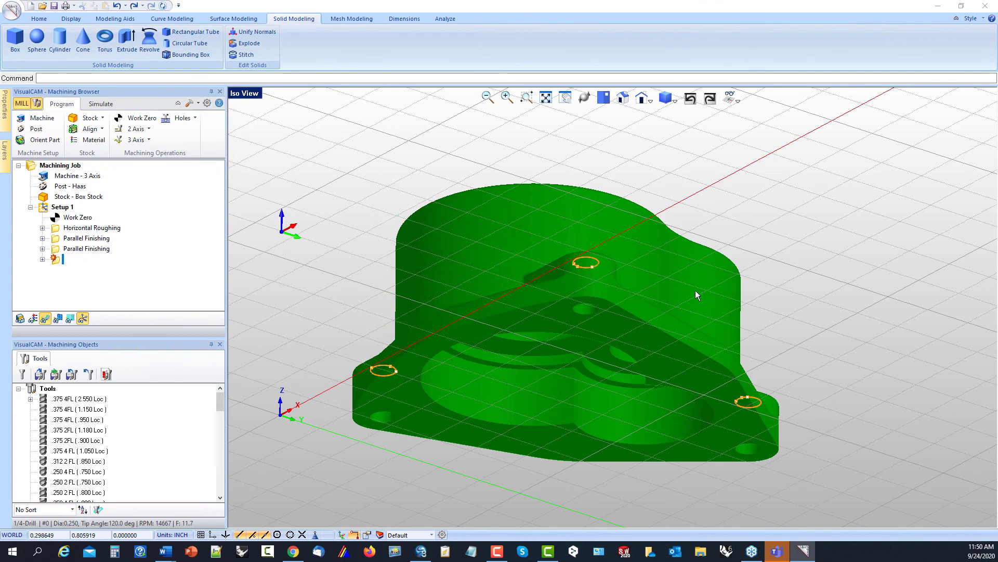
Simulate the Deep Drill operation on the machined gear box stock with the 1/4-Drill
middle_drag(728, 218, 629, 240)
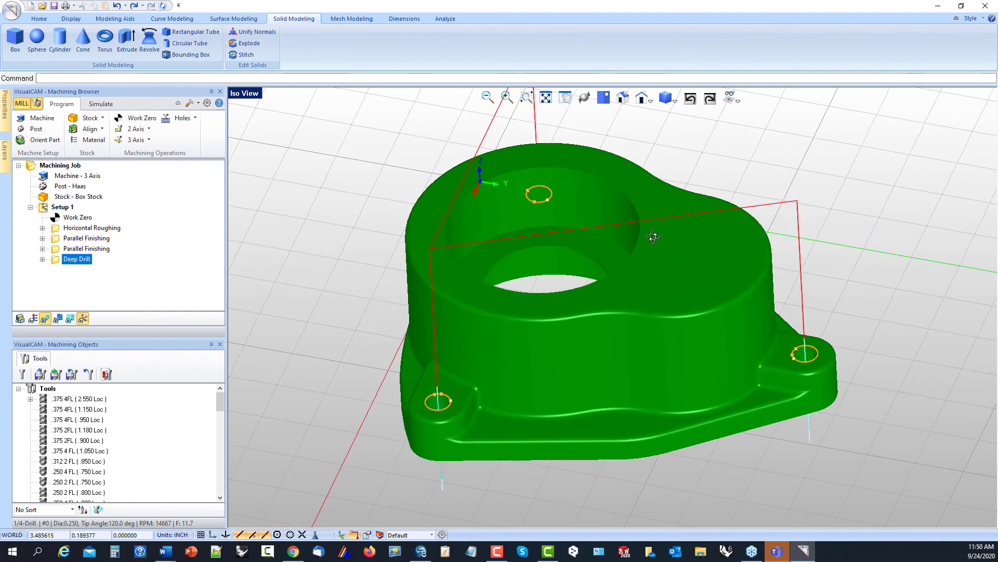
click(101, 103)
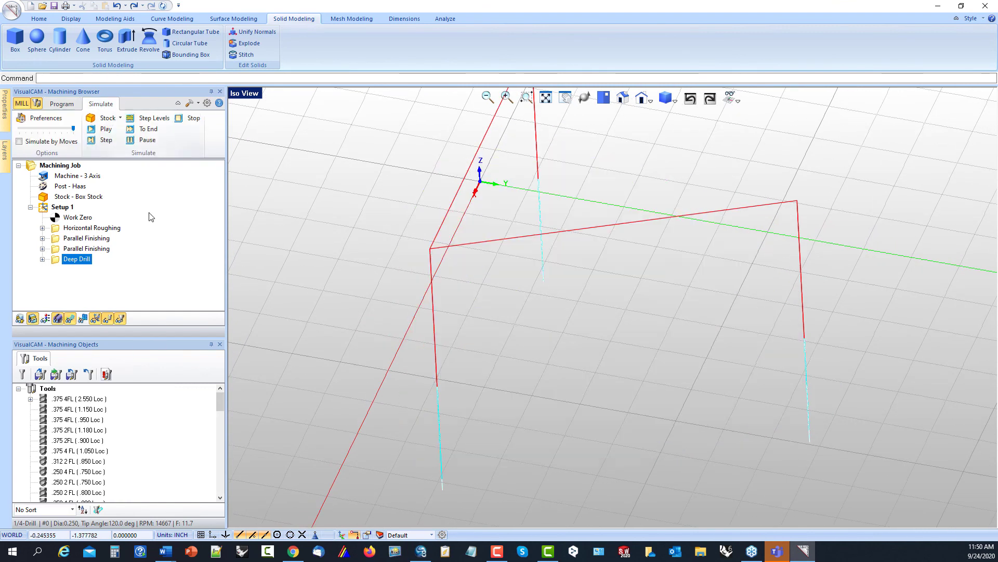
click(106, 130)
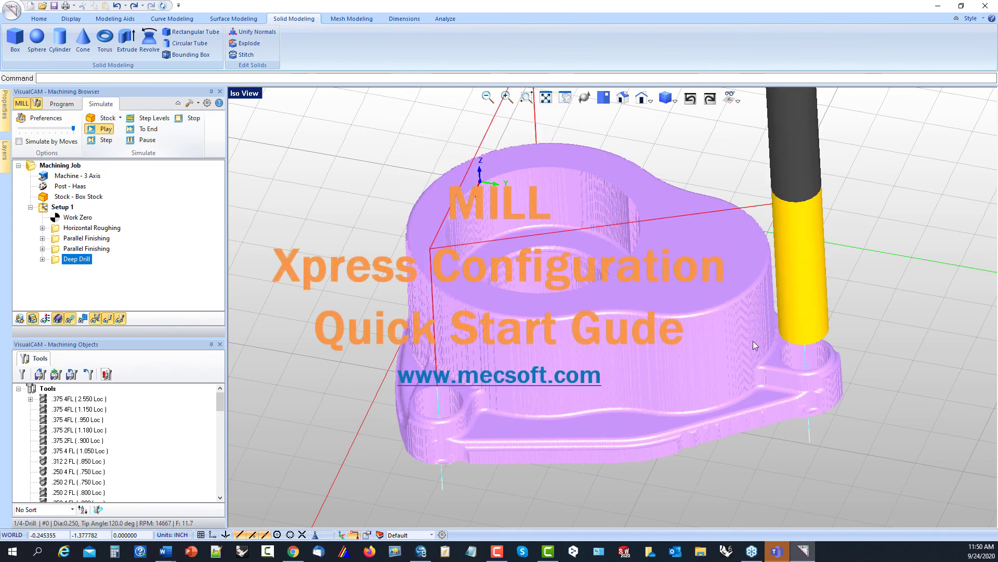
Change the Deep Drill operation's tool to the 1/8-Drill and regenerate its toolpath
double_click(54, 260)
click(71, 124)
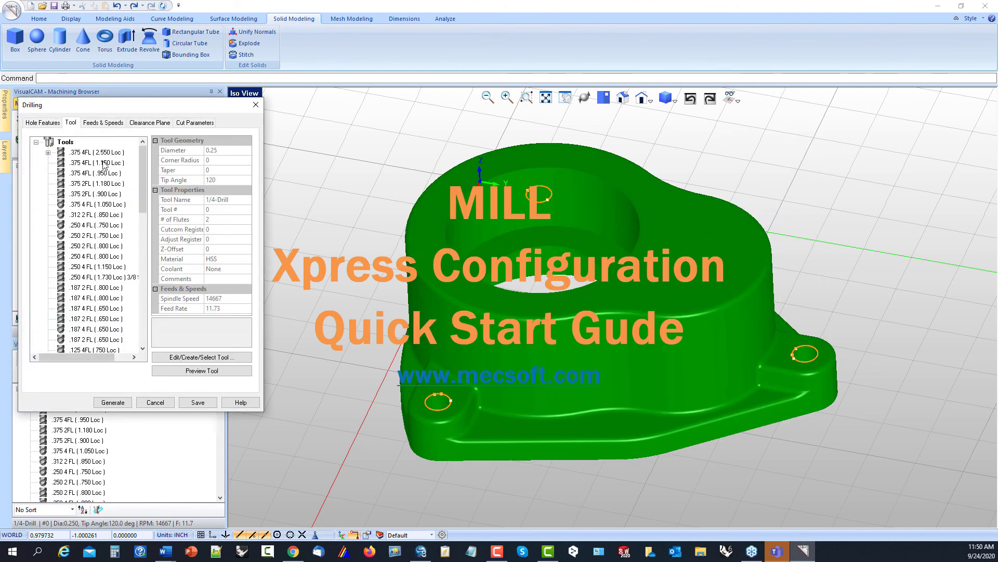
click(202, 361)
click(23, 183)
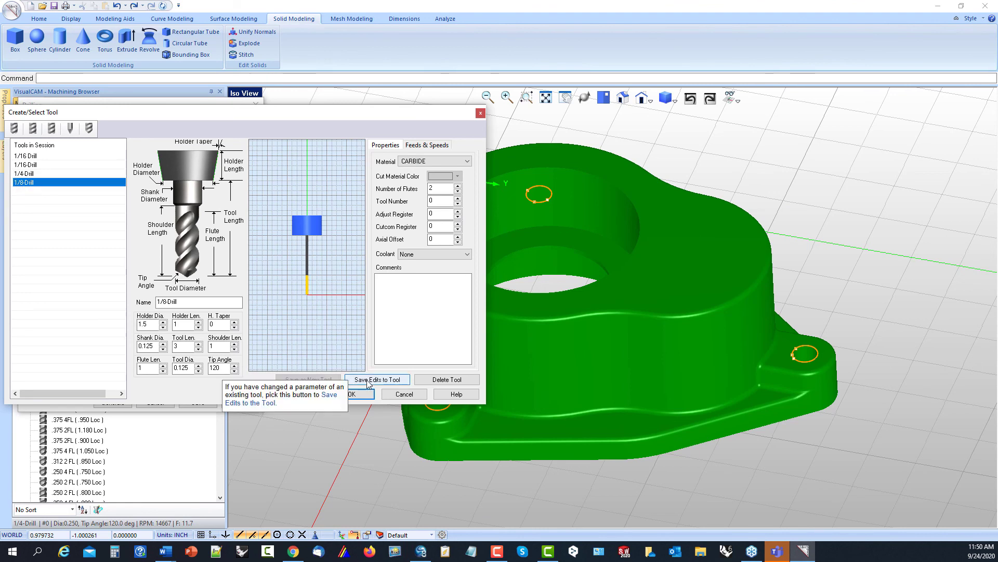
click(358, 395)
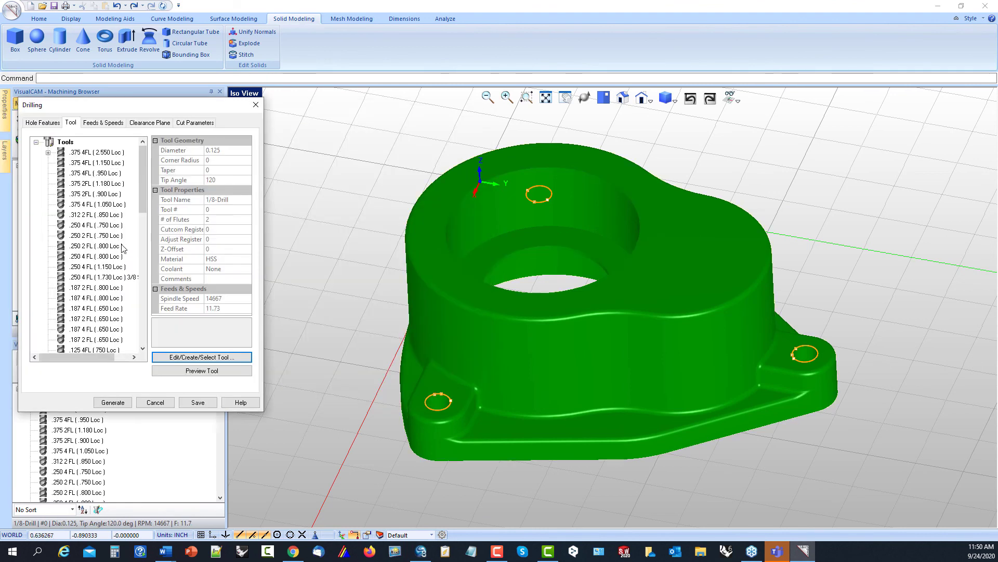
click(79, 319)
click(123, 405)
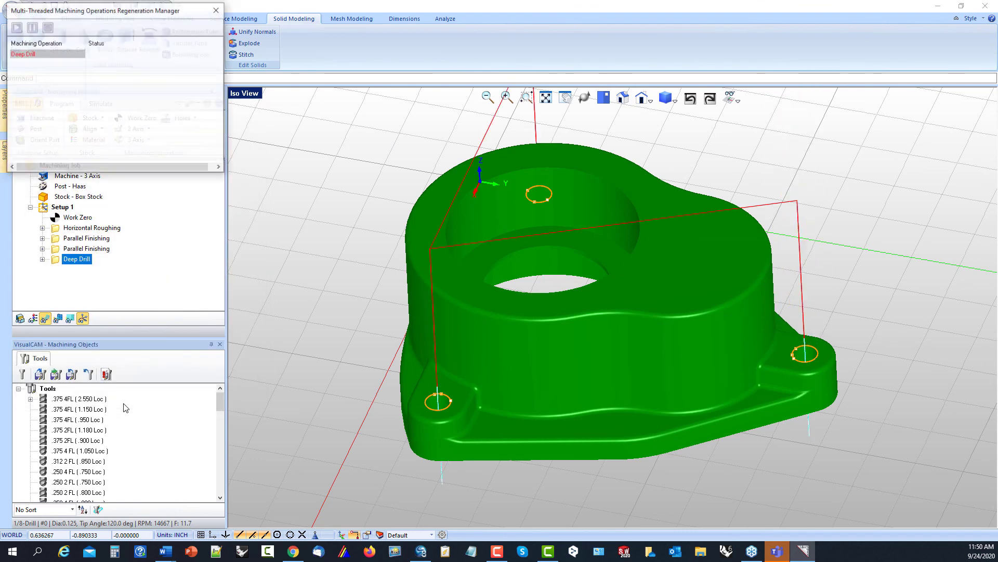
Simulate the regenerated Deep Drill operation with the 1/8-Drill and inspect the mounting holes
click(110, 106)
click(104, 129)
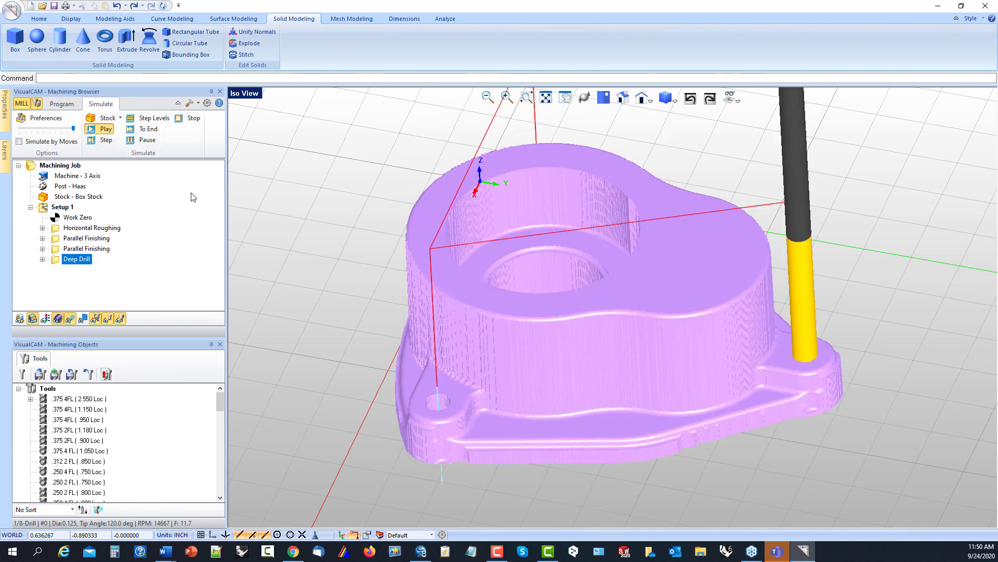
mouse_move(498, 439)
right_down()
mouse_move(536, 428)
mouse_move(539, 439)
mouse_move(530, 451)
mouse_move(518, 435)
mouse_move(514, 445)
mouse_move(513, 427)
mouse_move(516, 438)
right_up()
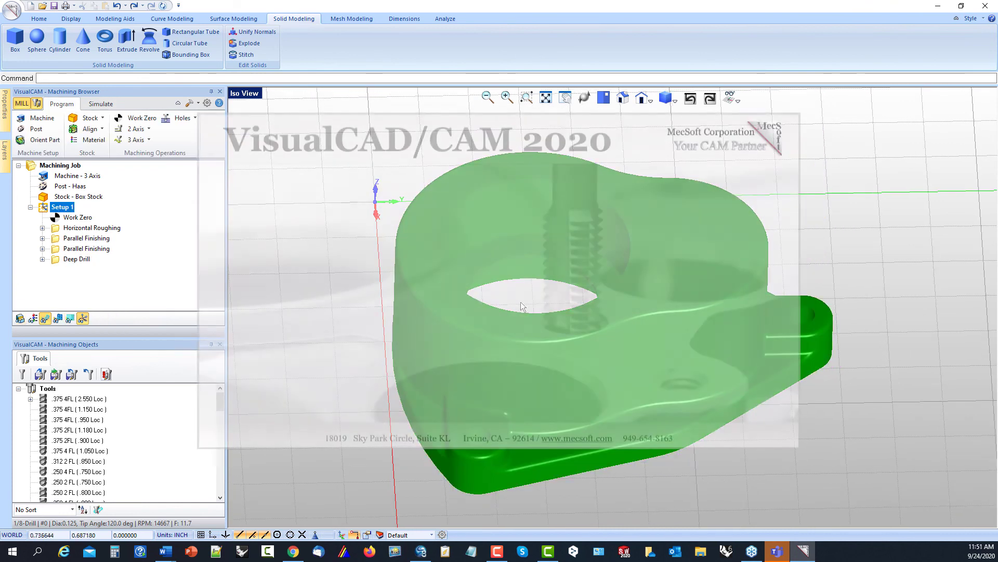